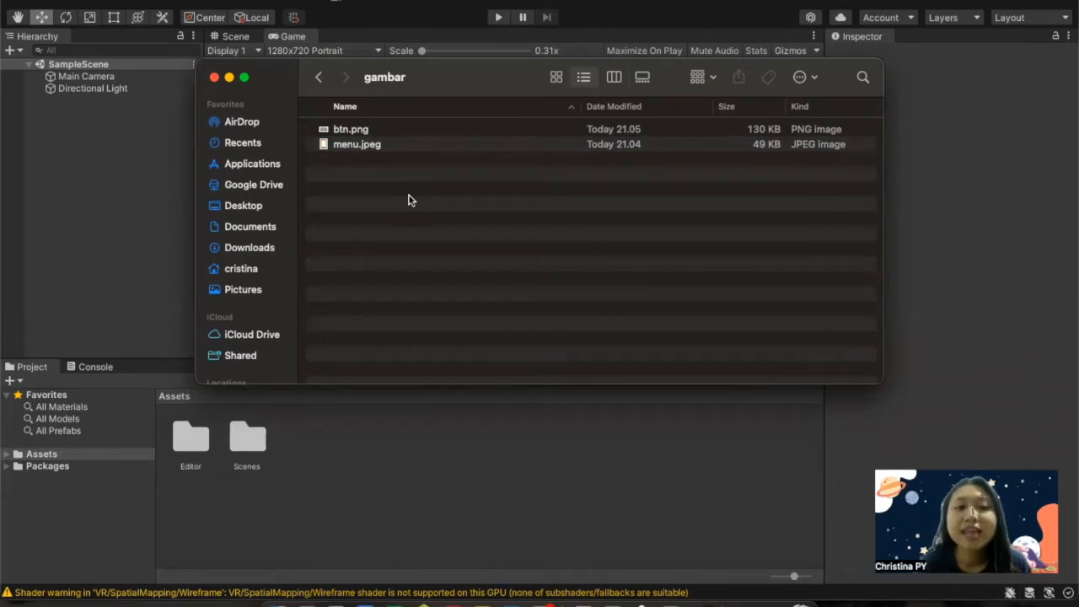
Preview btn.png, then import btn.png and menu.jpeg from the gambar folder into the project's Assets folder.
{"action": "left_click", "coordinate": [340, 131]}
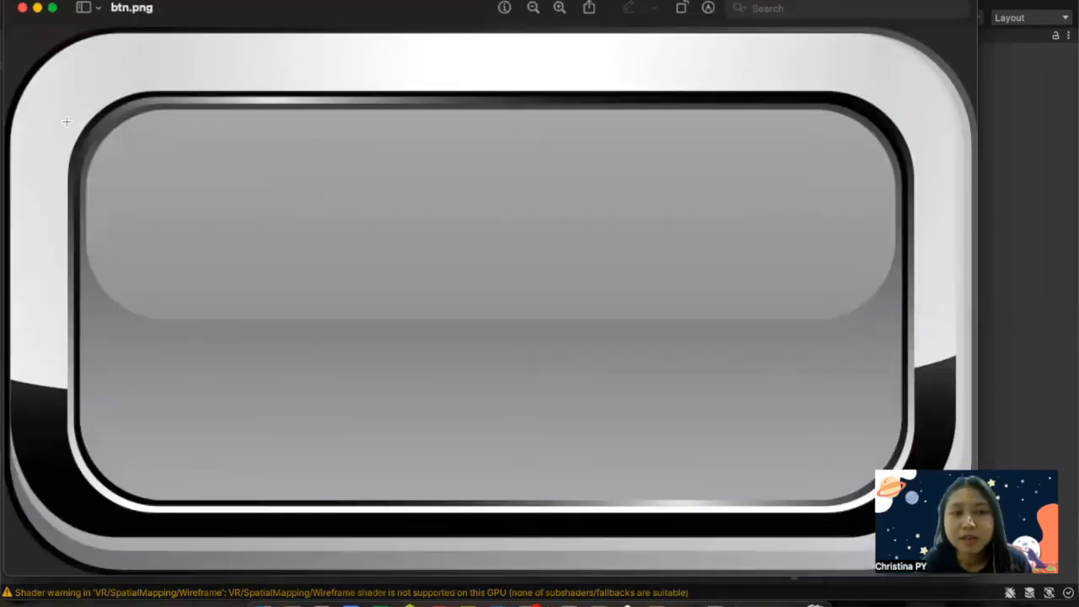
{"action": "left_click", "coordinate": [22, 9]}
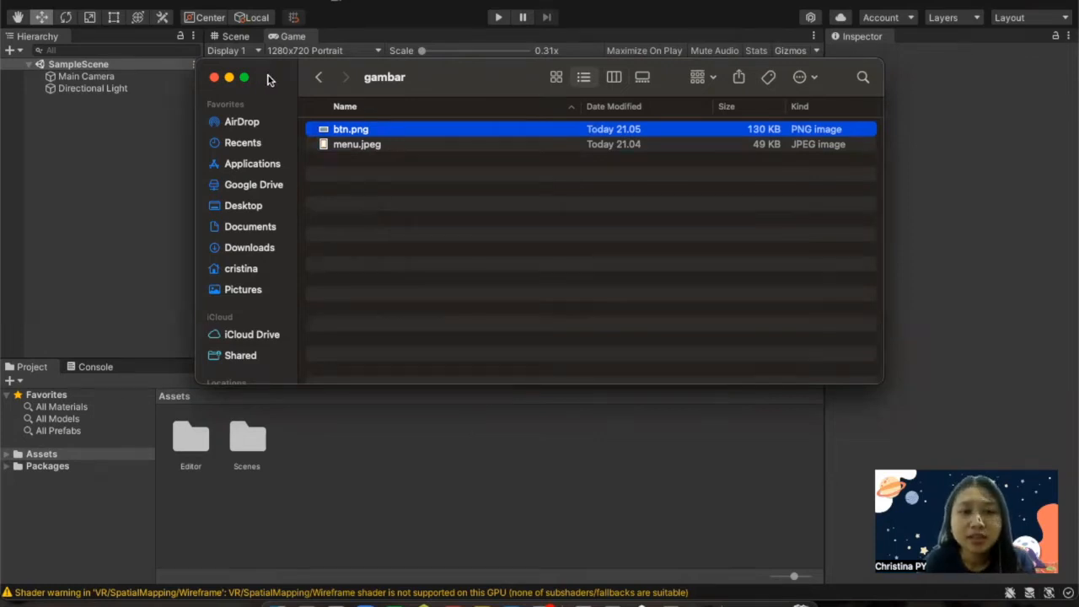
{"action": "left_click", "coordinate": [374, 191]}
{"action": "left_click", "coordinate": [344, 131]}
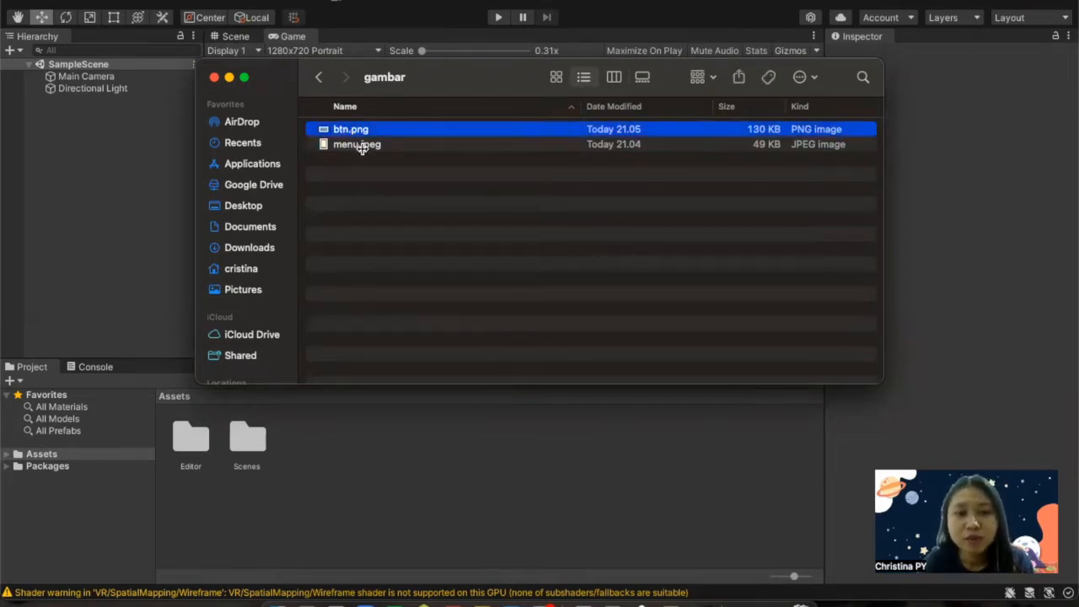
{"action": "left_click", "coordinate": [356, 145]}
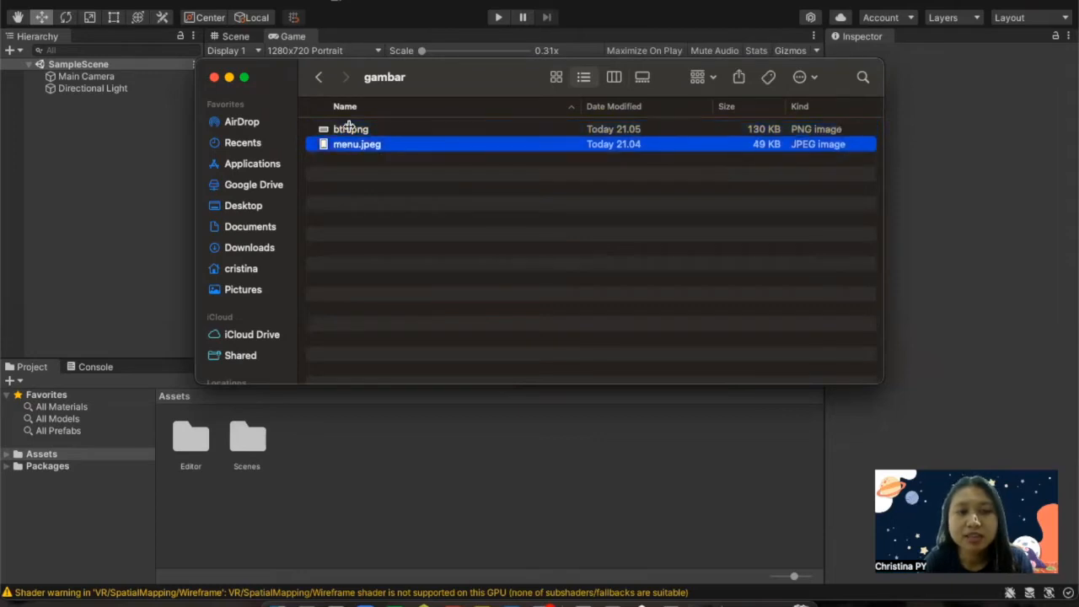
{"action": "left_click", "coordinate": [350, 127], "text": "super"}
{"action": "left_click_drag", "start_coordinate": [359, 144], "coordinate": [352, 481]}
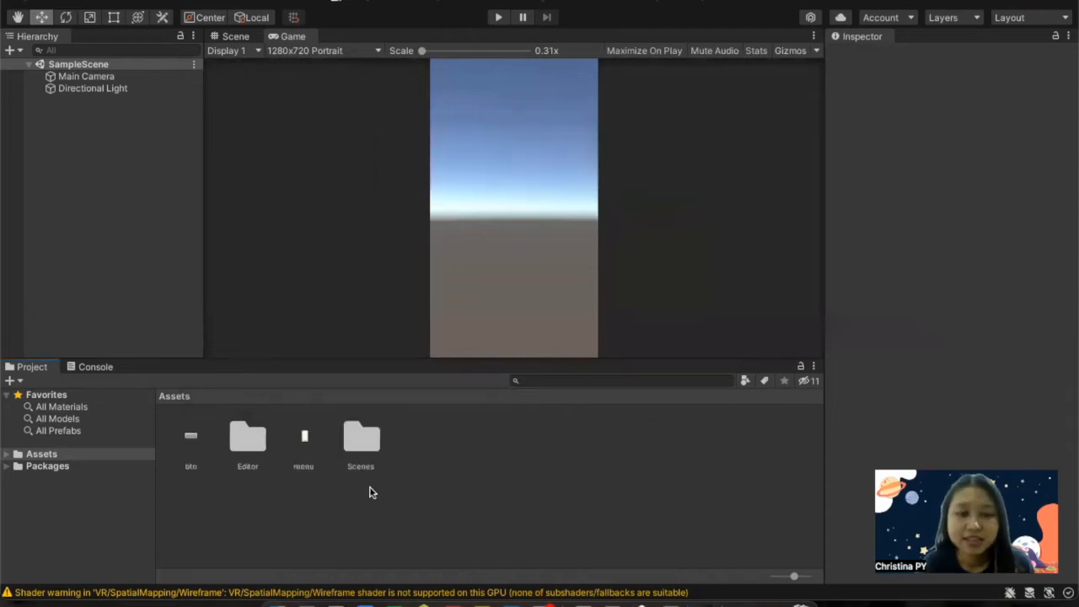
Examine the import settings of the btn and menu textures in Assets.
{"action": "right_click", "coordinate": [456, 477]}
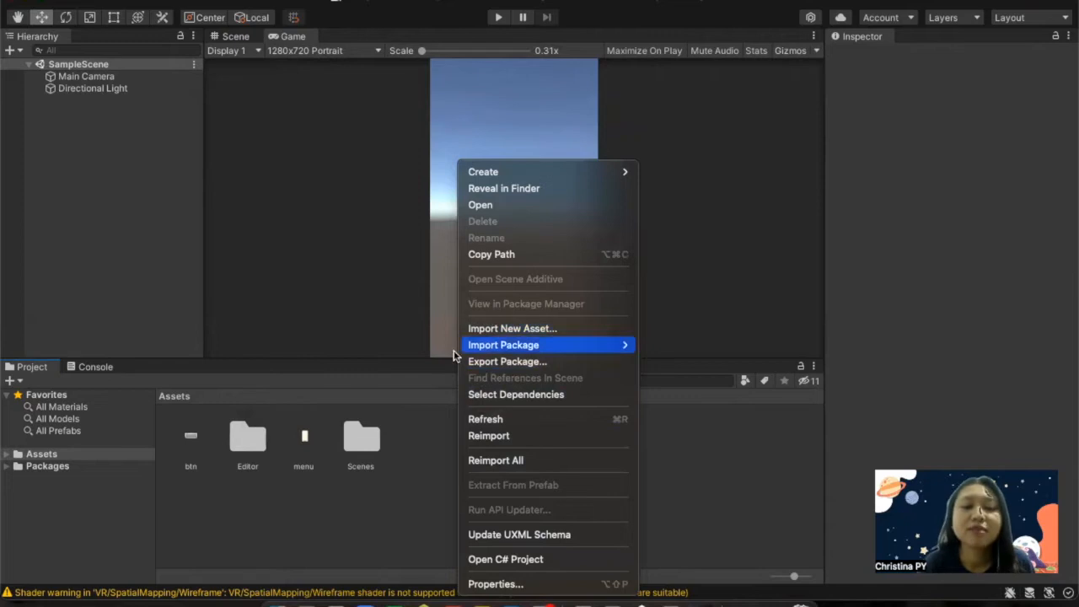
{"action": "left_click", "coordinate": [271, 470]}
{"action": "left_click", "coordinate": [194, 440]}
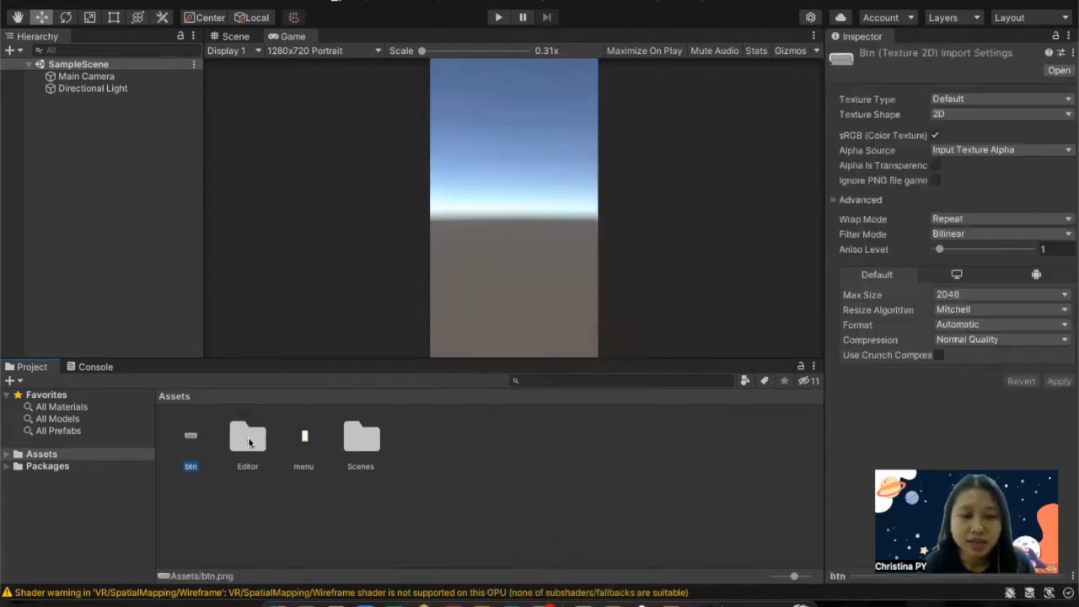
{"action": "left_click", "coordinate": [302, 437]}
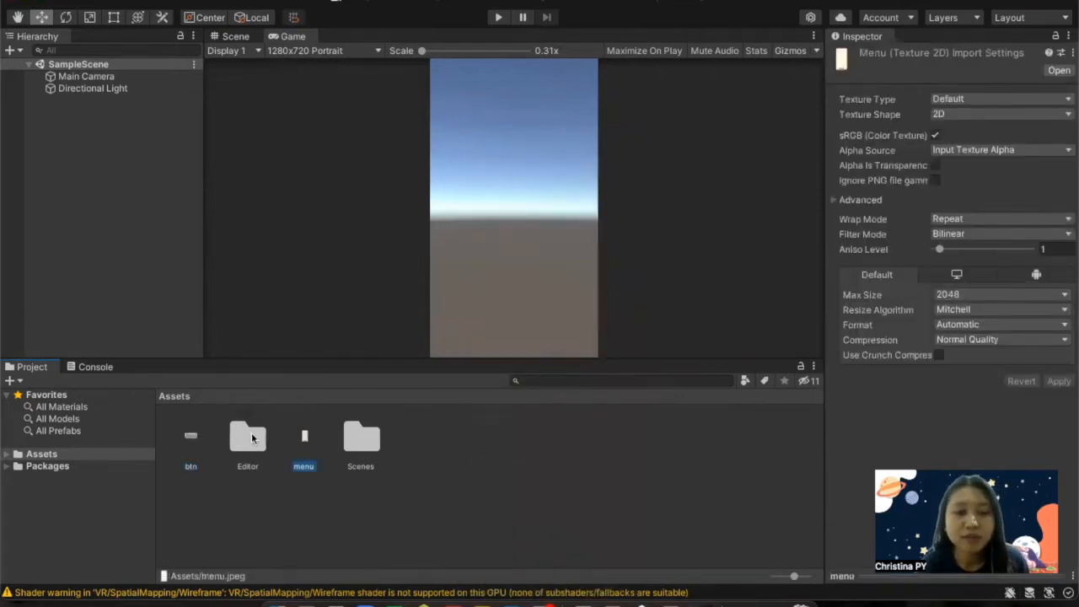
{"action": "left_click", "coordinate": [190, 437]}
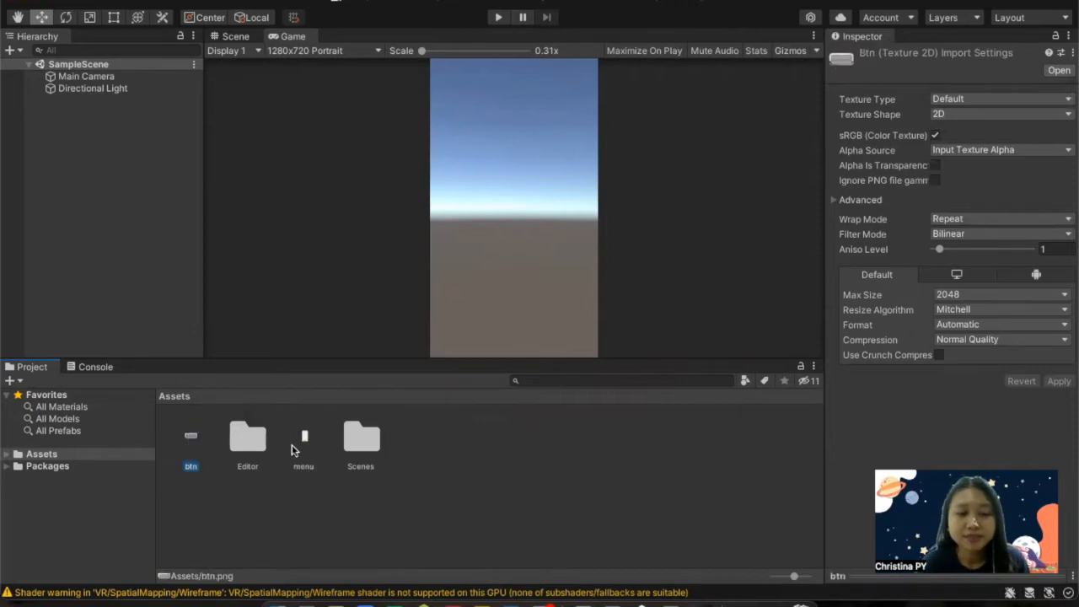
{"action": "left_click", "coordinate": [305, 437]}
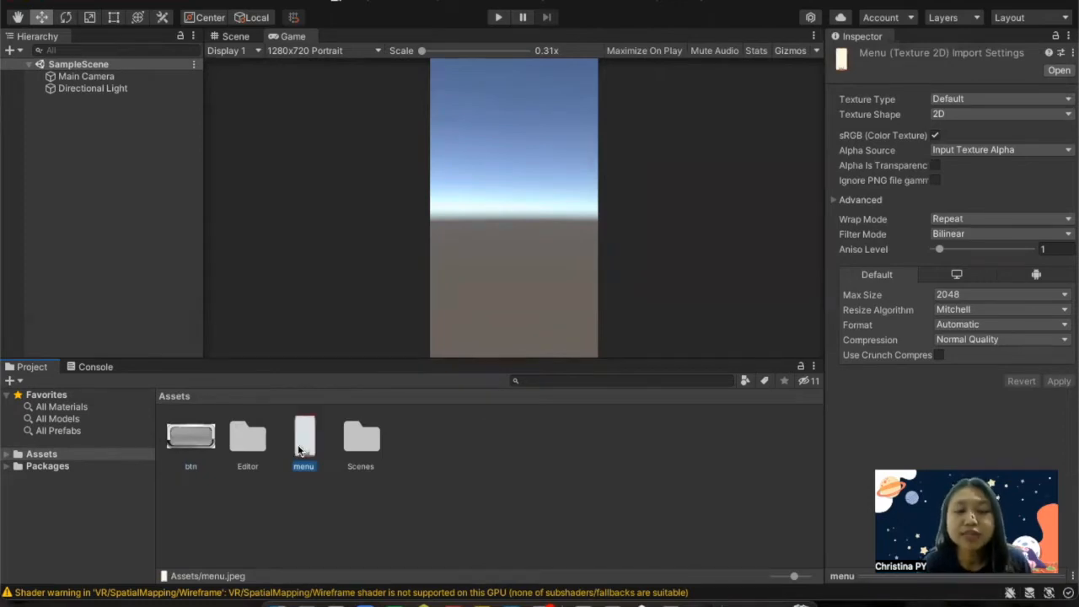
{"action": "left_click", "coordinate": [489, 469]}
Set the menu image's texture type to Sprite (2D and UI) and apply the import settings.
{"action": "left_click", "coordinate": [296, 440]}
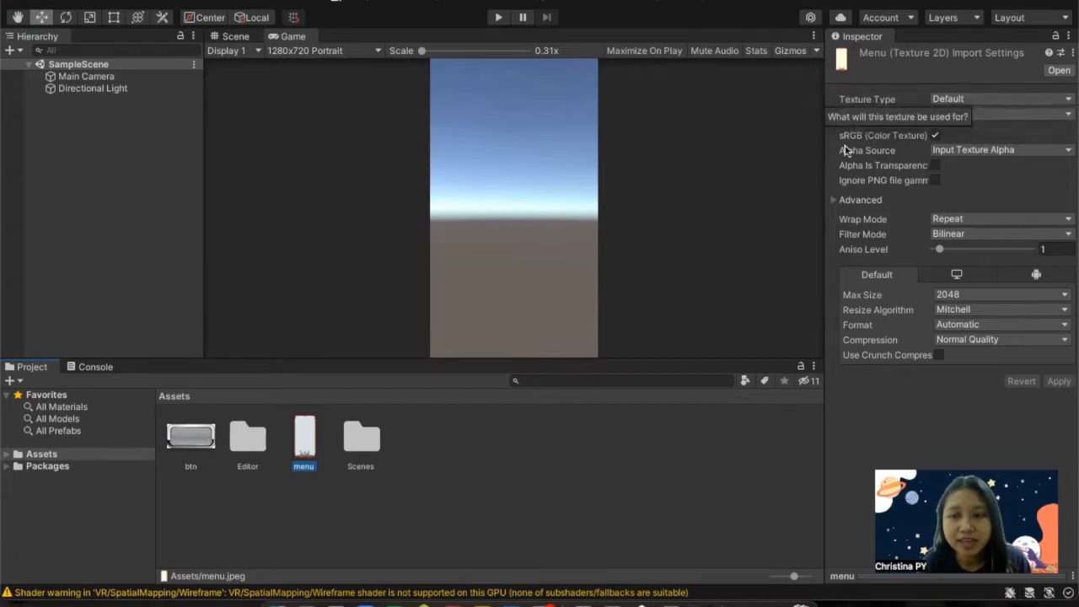
{"action": "left_click", "coordinate": [947, 99]}
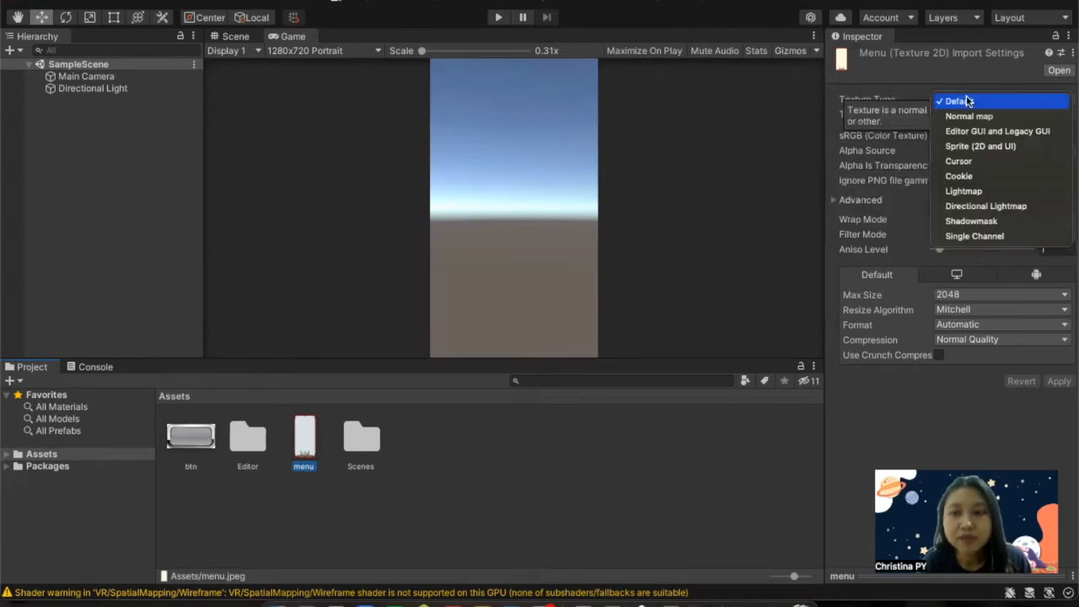
{"action": "left_click", "coordinate": [971, 146]}
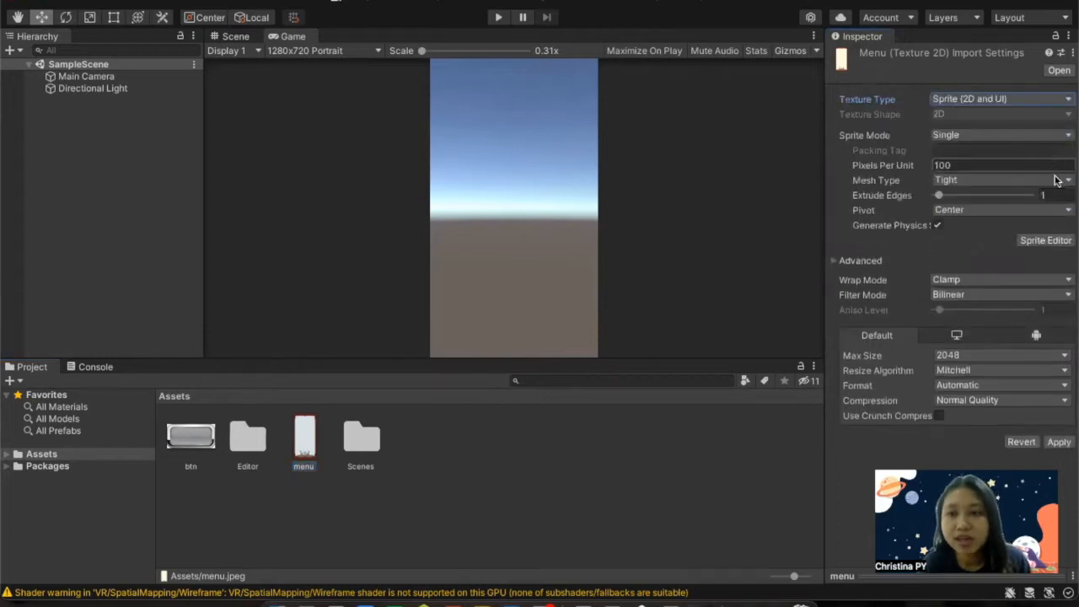
{"action": "left_click", "coordinate": [1049, 242]}
{"action": "left_click", "coordinate": [612, 258]}
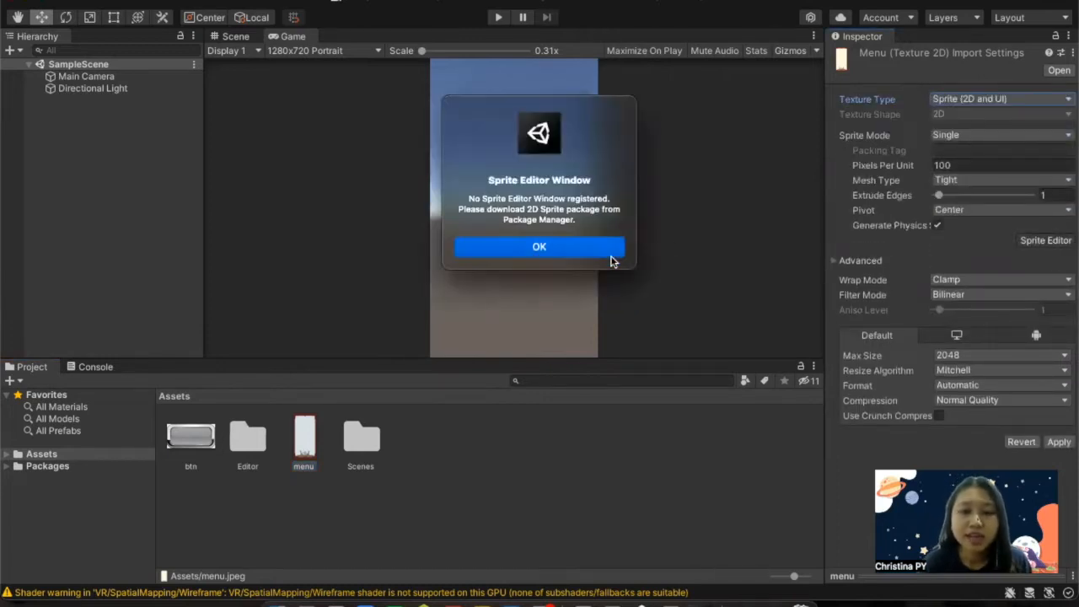
{"action": "left_click", "coordinate": [556, 248]}
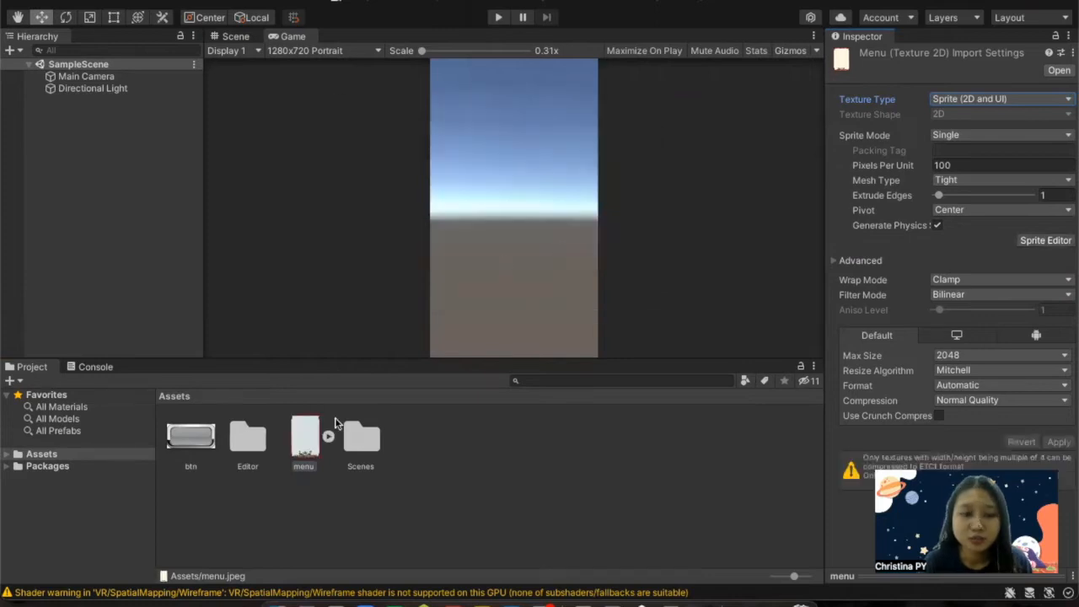
Set the btn image's texture type to Sprite (2D and UI) and apply the import settings.
{"action": "left_click", "coordinate": [189, 435]}
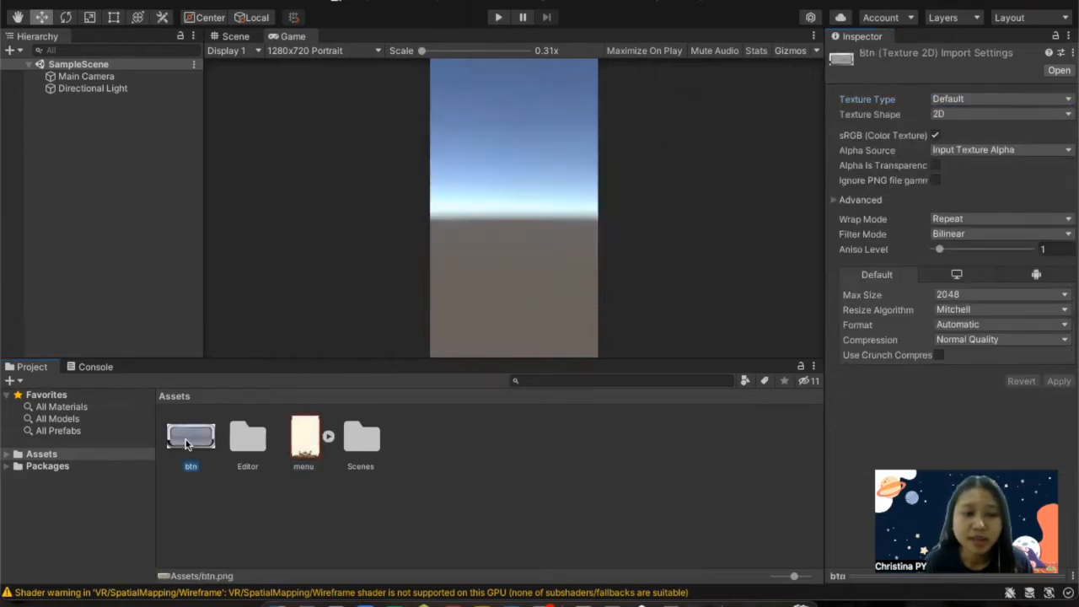
{"action": "left_click", "coordinate": [992, 99]}
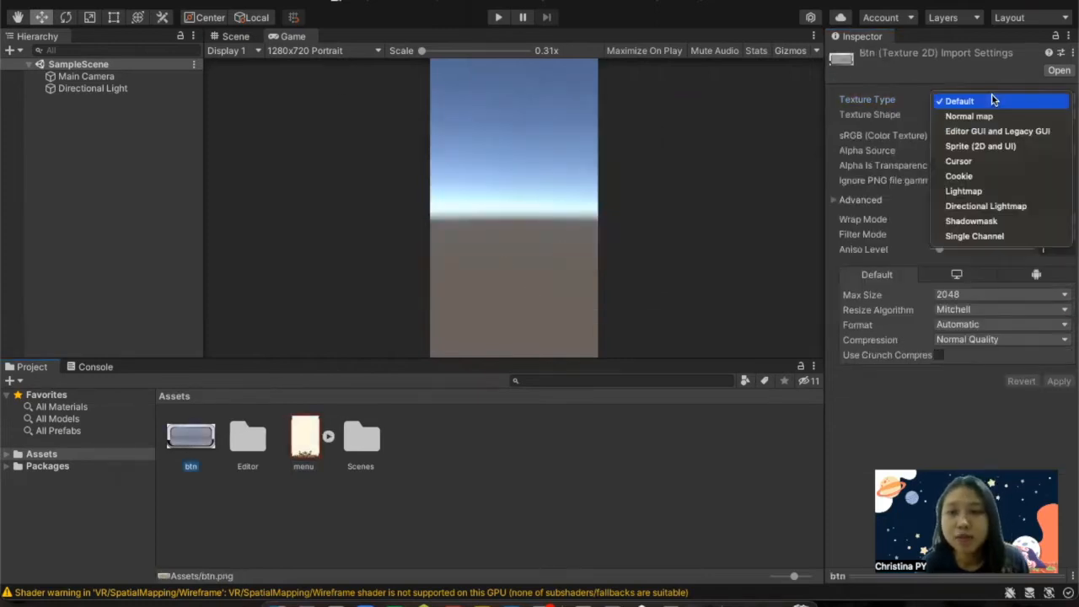
{"action": "left_click", "coordinate": [990, 148]}
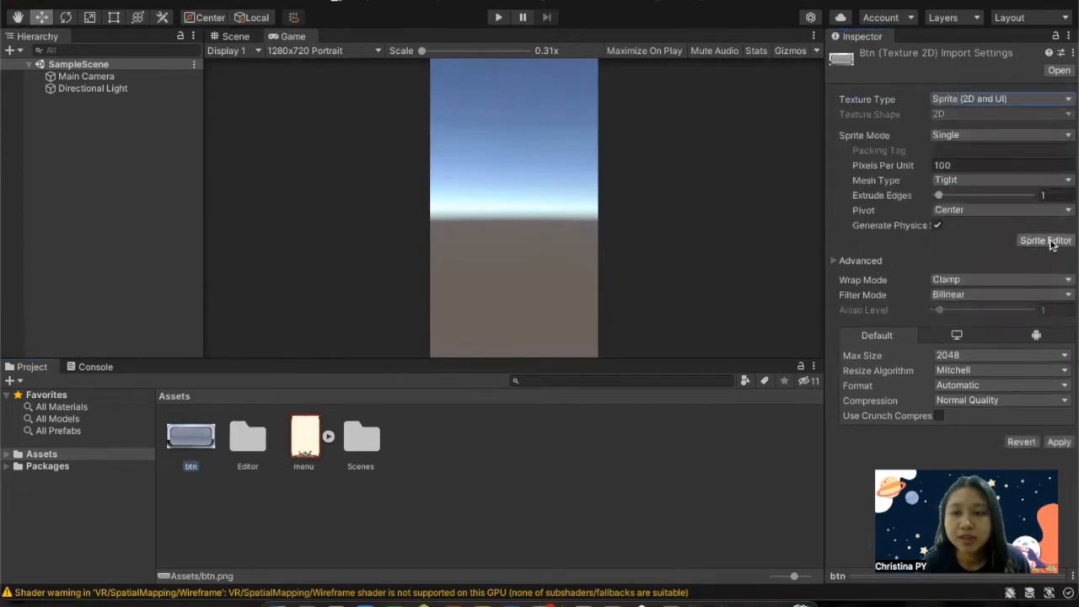
{"action": "left_click", "coordinate": [1051, 245]}
{"action": "left_click", "coordinate": [607, 254]}
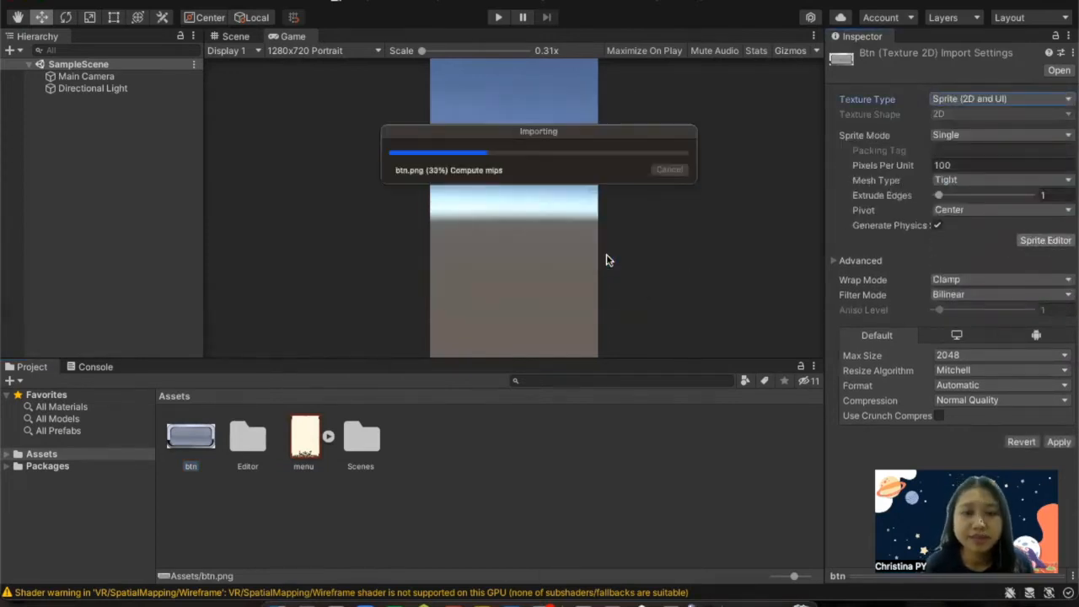
{"action": "left_click", "coordinate": [606, 253]}
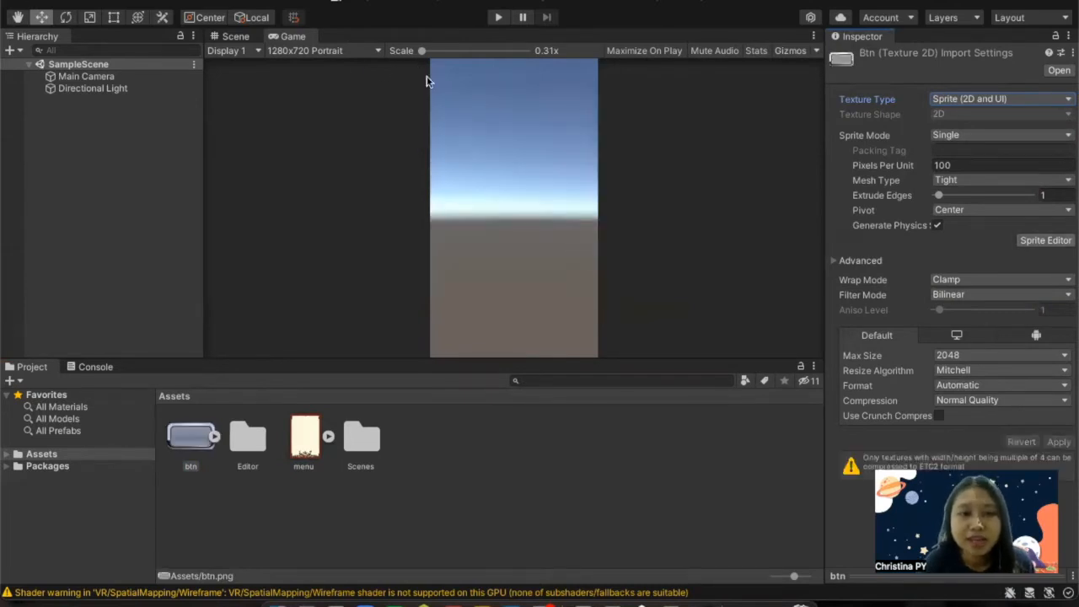
Check the Game view's resolution options and switch to the Scene view.
{"action": "left_click", "coordinate": [304, 50]}
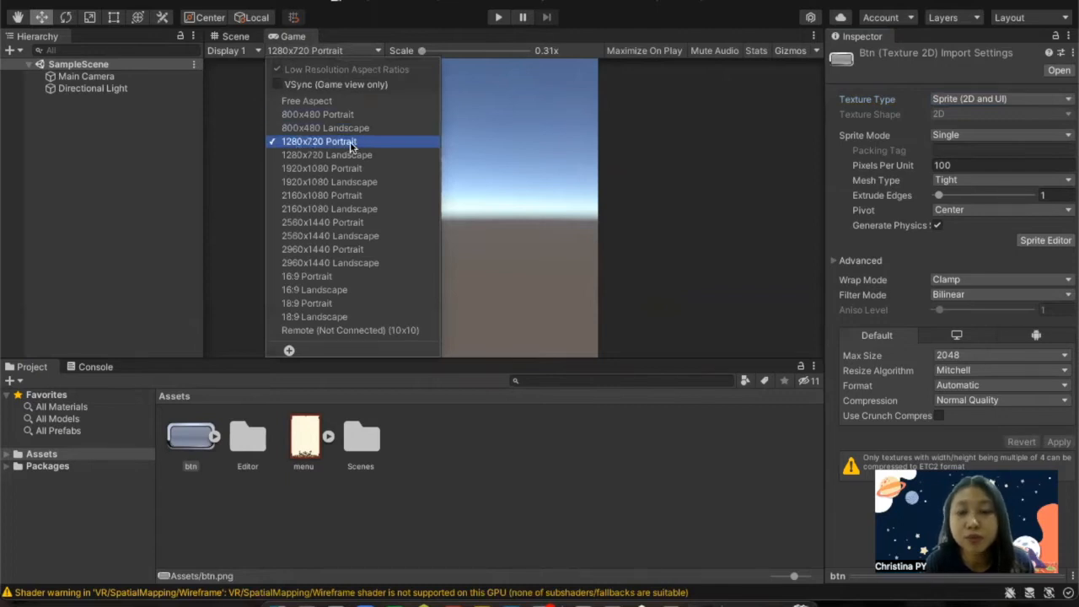
{"action": "left_click", "coordinate": [293, 34]}
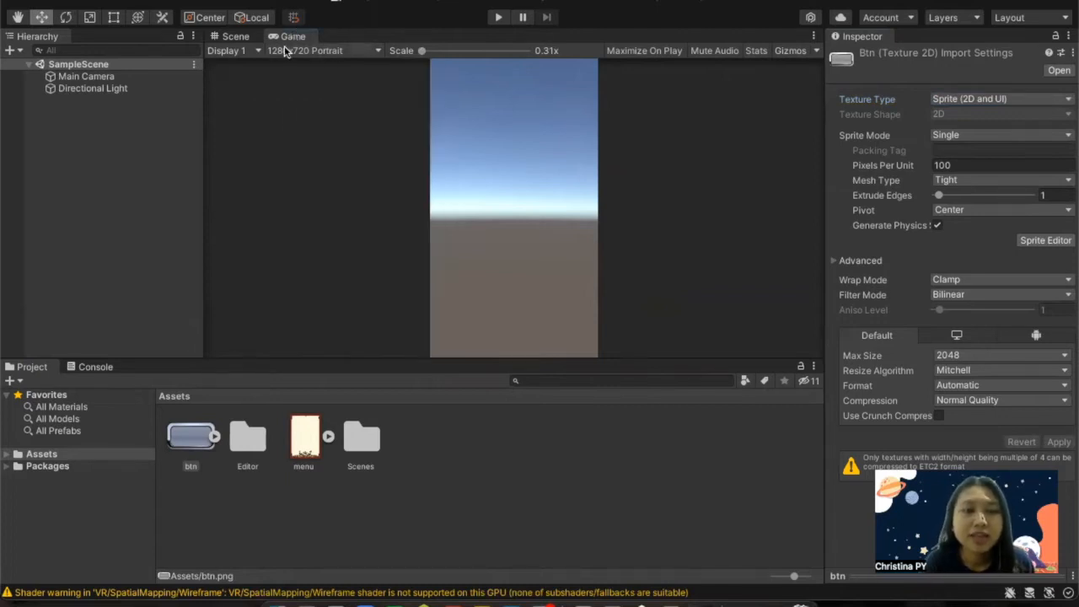
{"action": "left_click", "coordinate": [238, 38]}
{"action": "scroll", "coordinate": [456, 214], "scroll_direction": "down", "scroll_amount": 3}
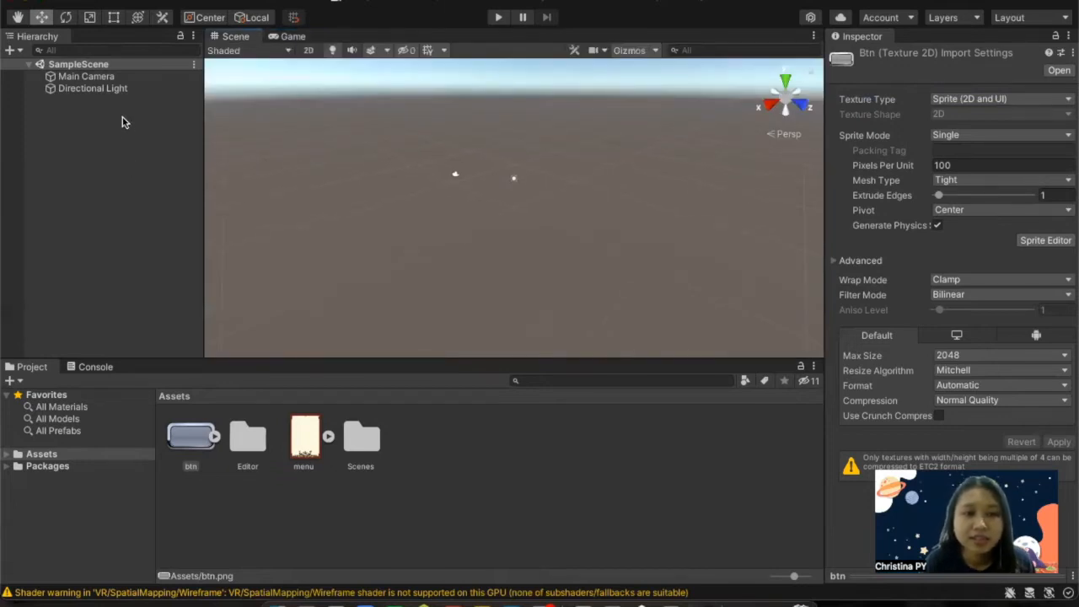
Add a UI Canvas to SampleScene, keeping its default name.
{"action": "left_click", "coordinate": [98, 149]}
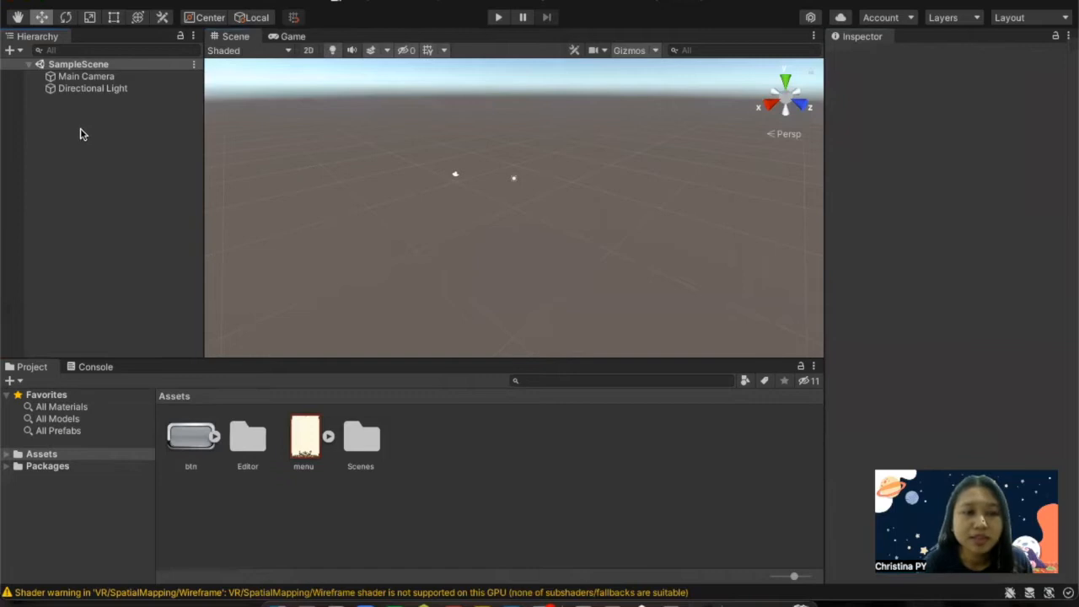
{"action": "right_click", "coordinate": [75, 141]}
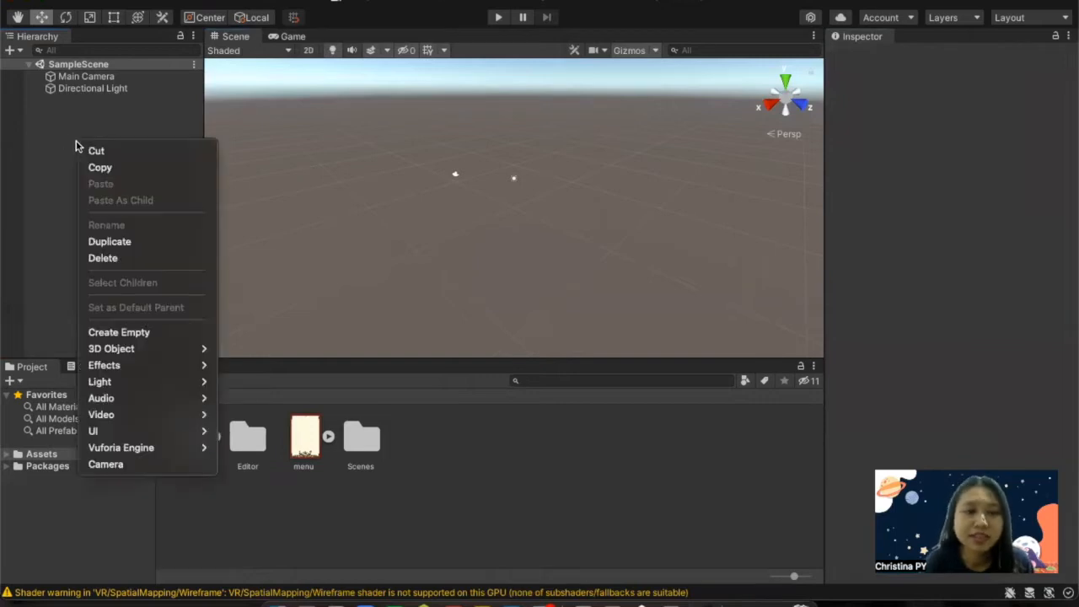
{"action": "left_click", "coordinate": [80, 126]}
{"action": "right_click", "coordinate": [81, 127]}
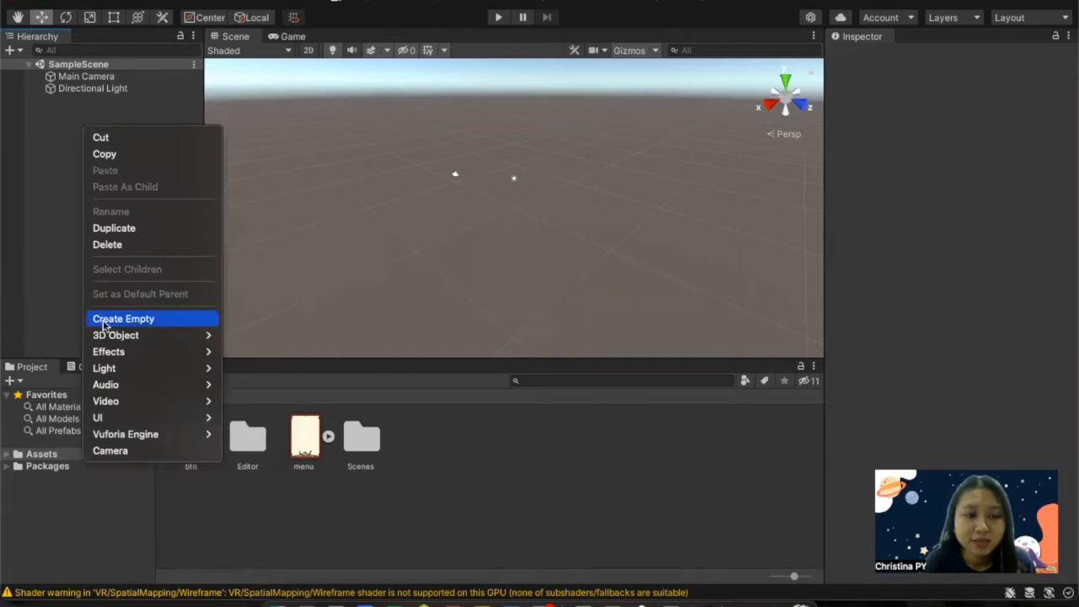
{"action": "mouse_move", "coordinate": [111, 419]}
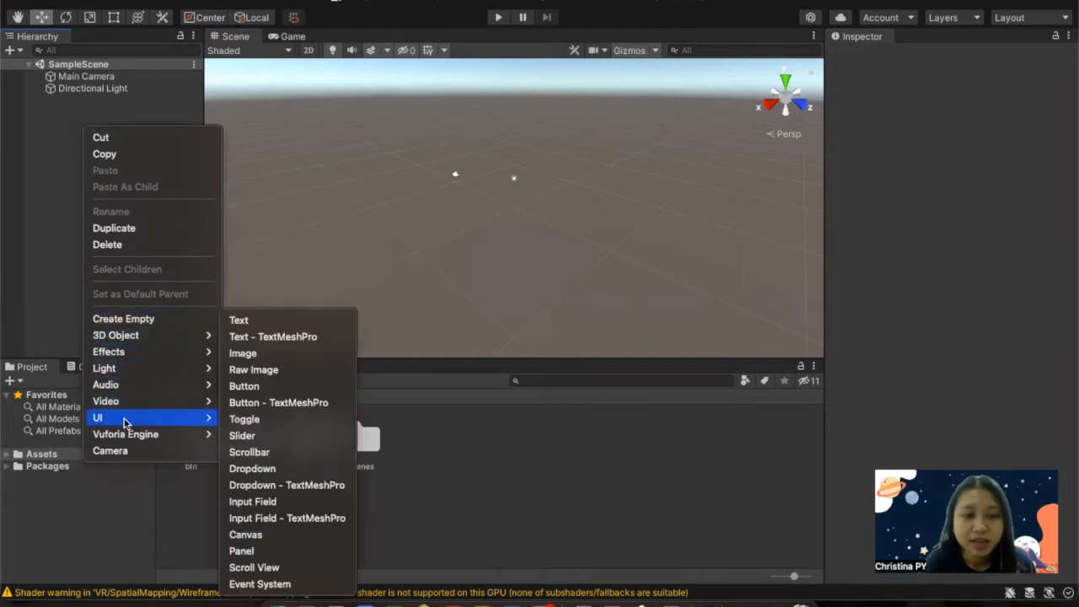
{"action": "left_click", "coordinate": [246, 534]}
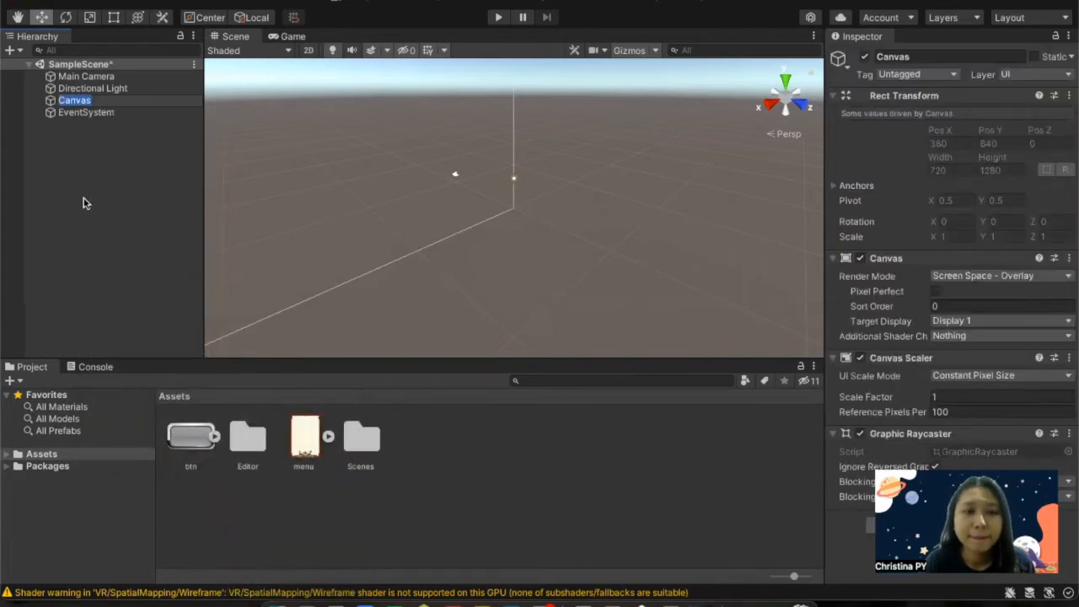
{"action": "left_click", "coordinate": [80, 145]}
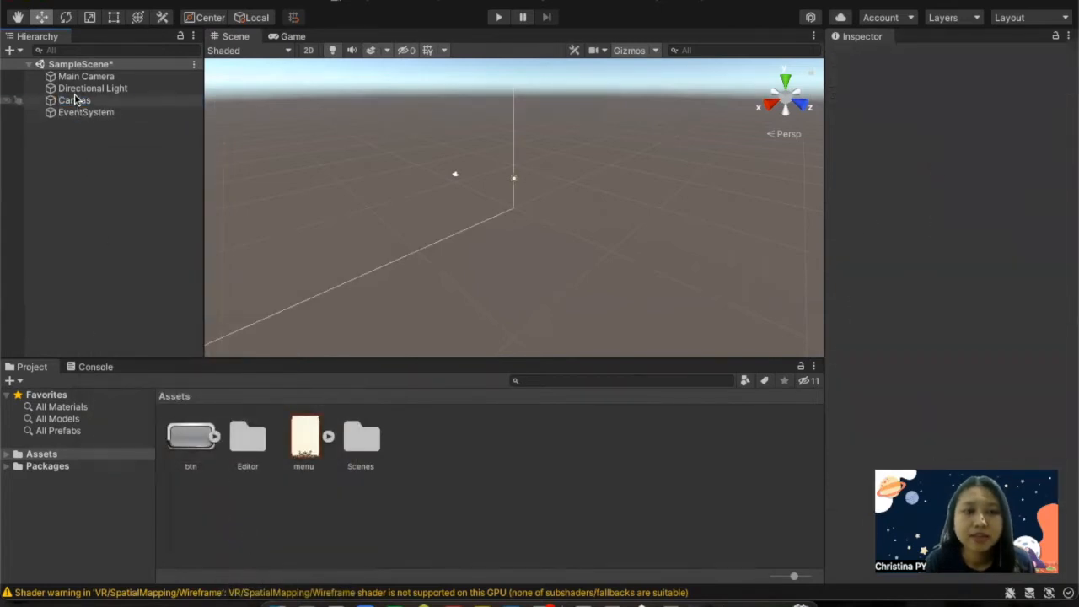
Focus the Scene view on the Canvas and orient the view squarely to the Back direction.
{"action": "double_click", "coordinate": [74, 99]}
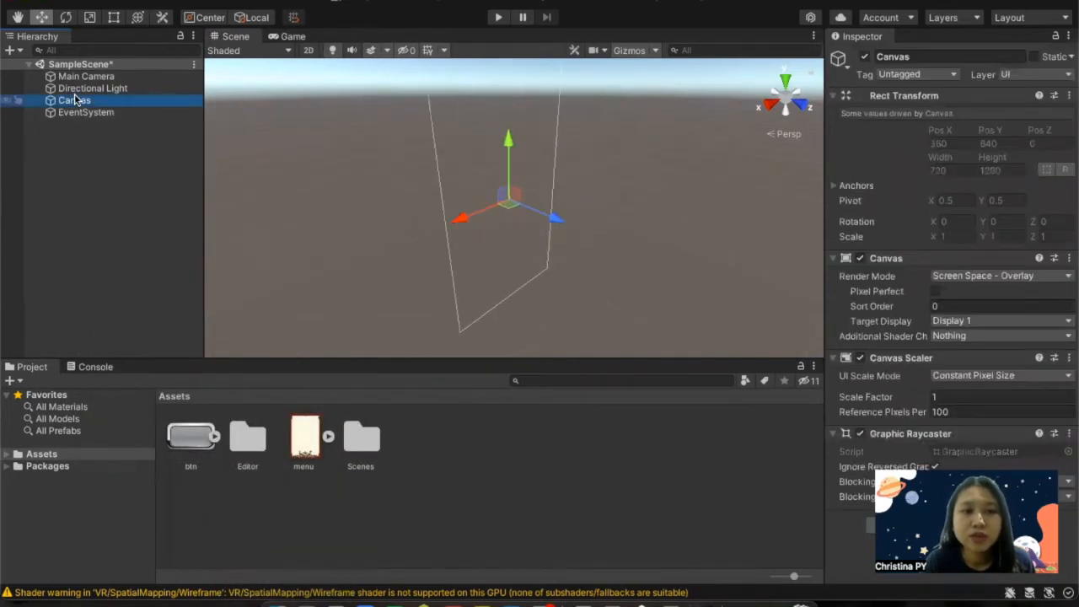
{"action": "left_click", "coordinate": [807, 110]}
{"action": "left_click", "coordinate": [806, 102]}
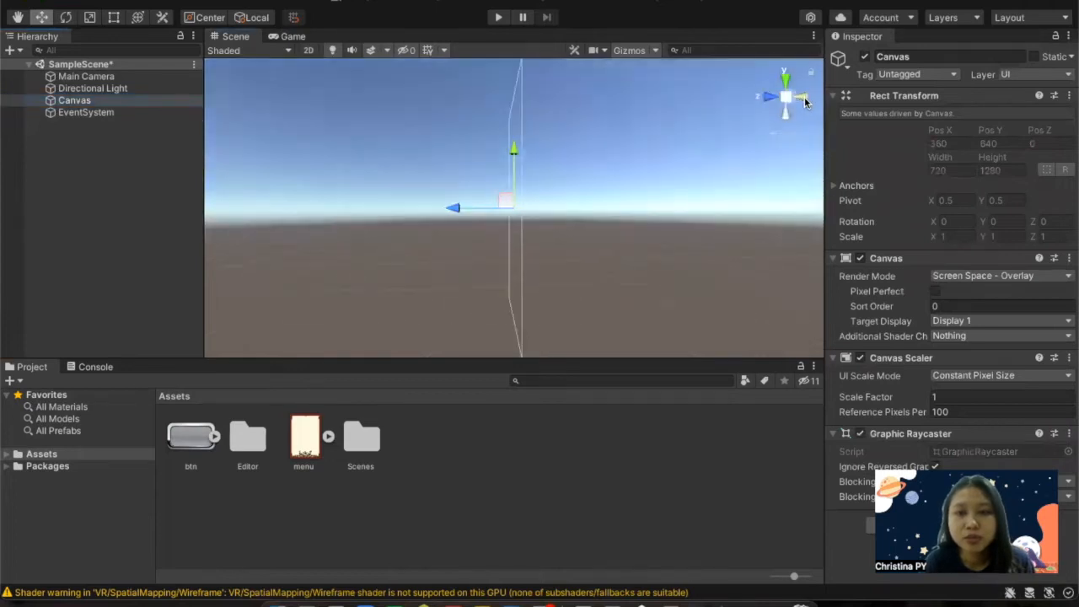
{"action": "left_click", "coordinate": [806, 102]}
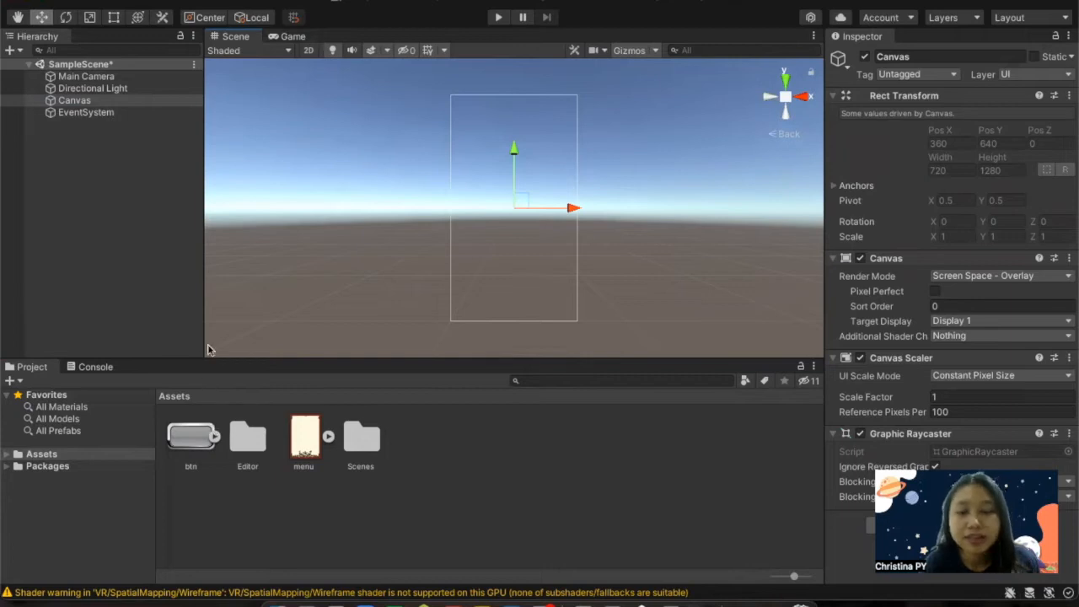
Deselect the Canvas and turn the Scene view around to the Front direction.
{"action": "left_click", "coordinate": [145, 179]}
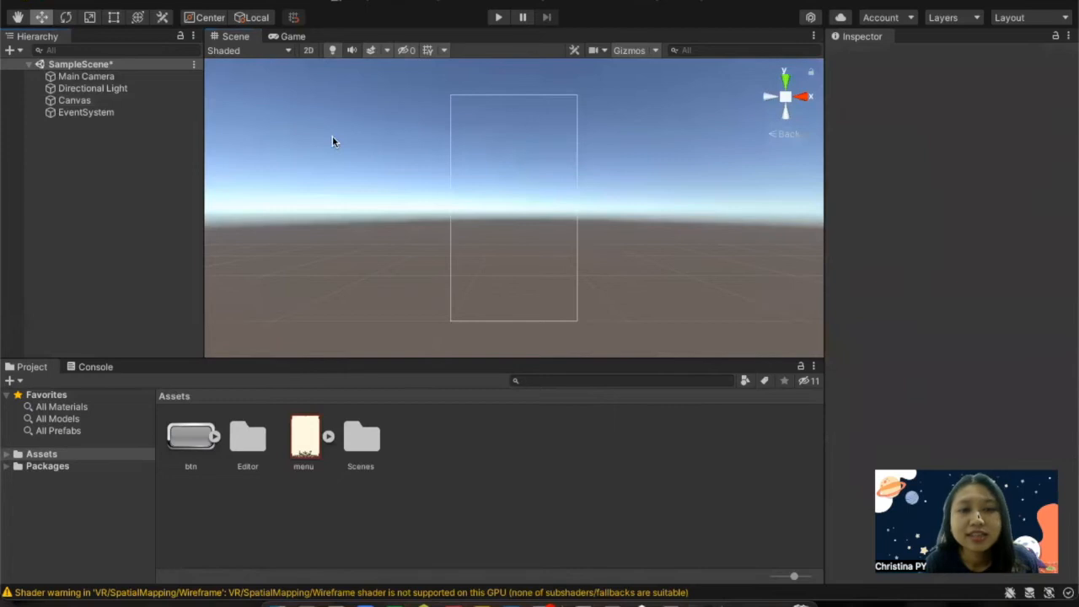
{"action": "left_click", "coordinate": [807, 98]}
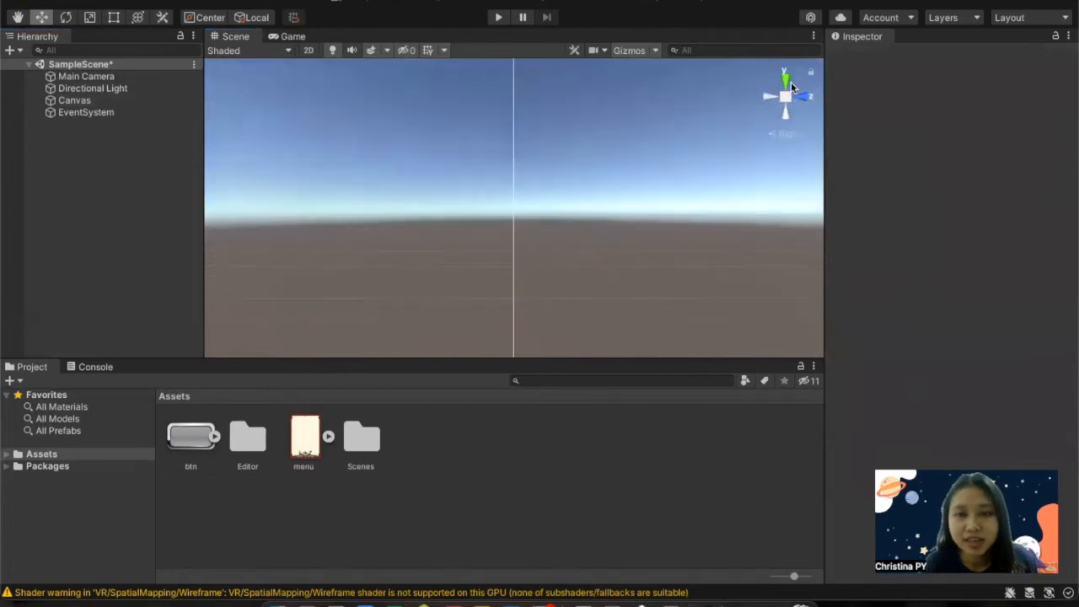
{"action": "left_click", "coordinate": [805, 98]}
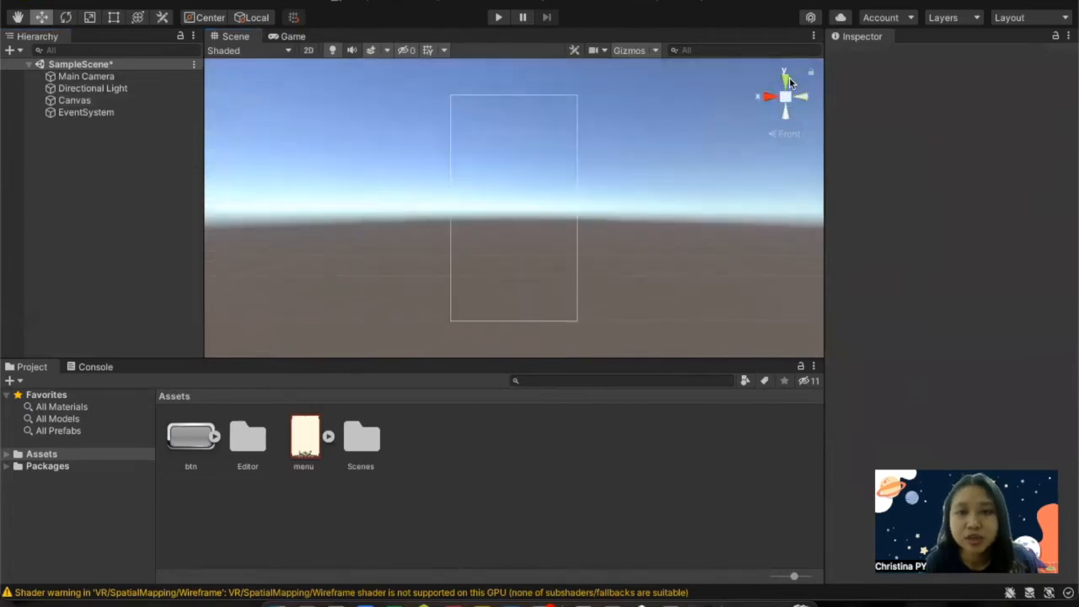
Turn the Scene view around so it faces the Canvas squarely from the Back direction.
{"action": "left_click", "coordinate": [790, 79]}
{"action": "left_click", "coordinate": [789, 79]}
{"action": "left_click", "coordinate": [804, 97]}
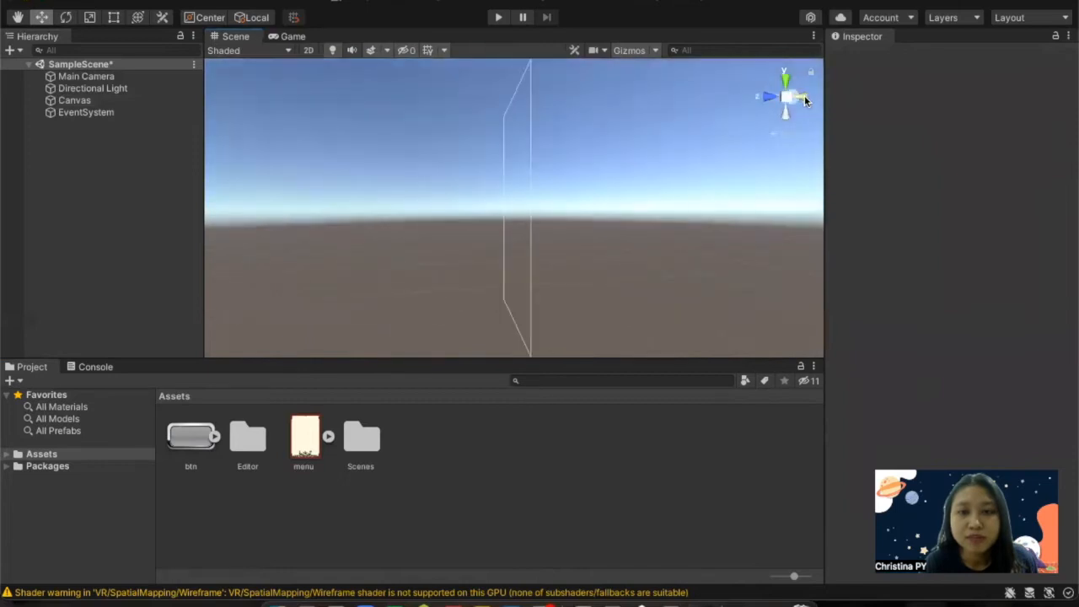
{"action": "left_click", "coordinate": [805, 98]}
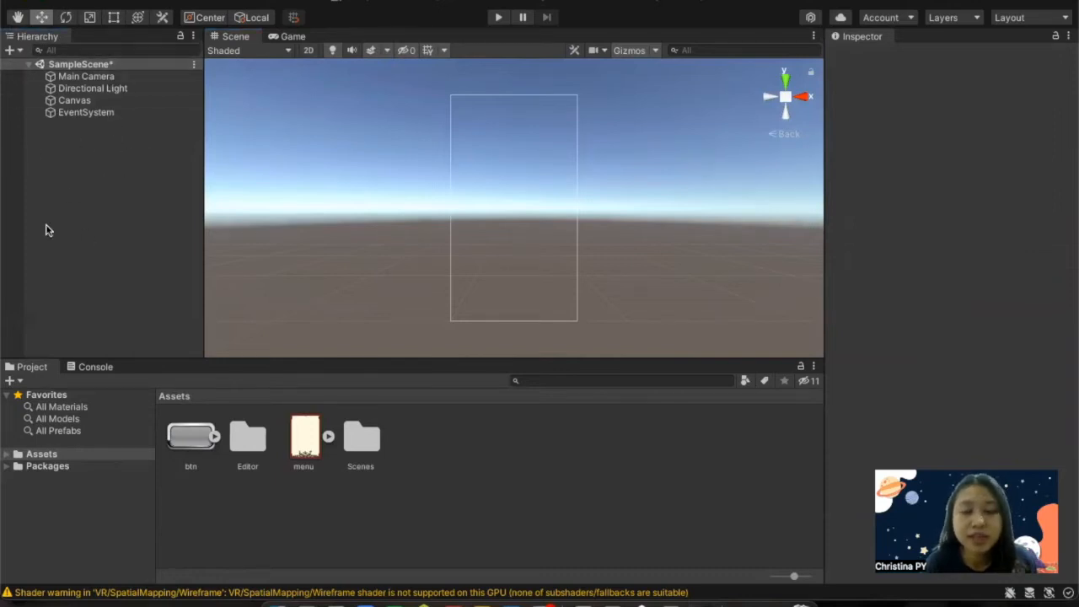
Examine the properties of the Main Camera, Directional Light, Canvas and EventSystem objects in SampleScene.
{"action": "left_click", "coordinate": [98, 77]}
{"action": "left_click", "coordinate": [105, 88]}
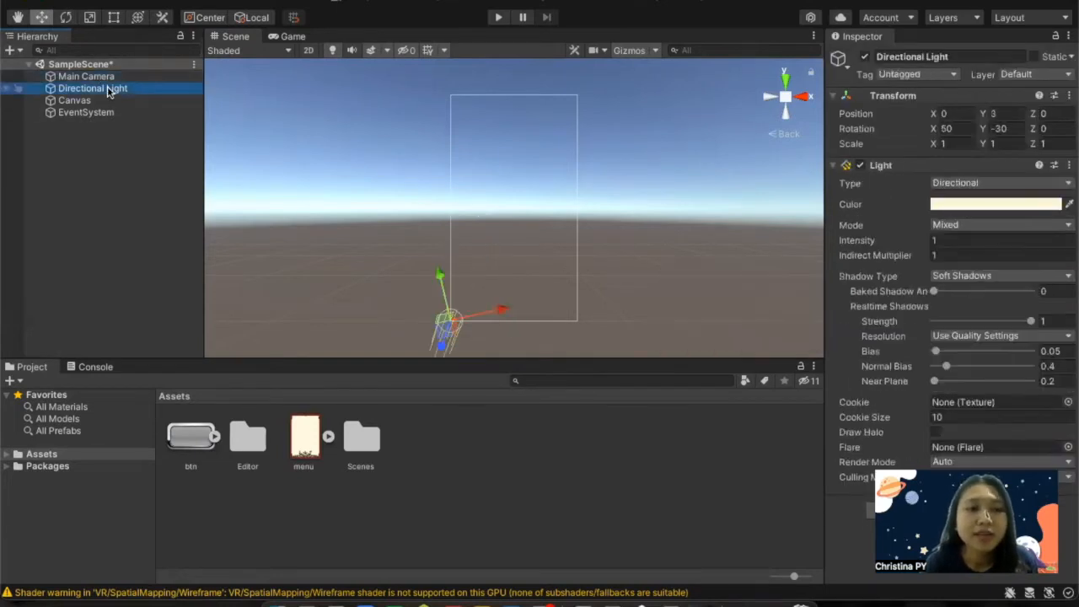
{"action": "left_click", "coordinate": [102, 77]}
{"action": "left_click", "coordinate": [136, 88]}
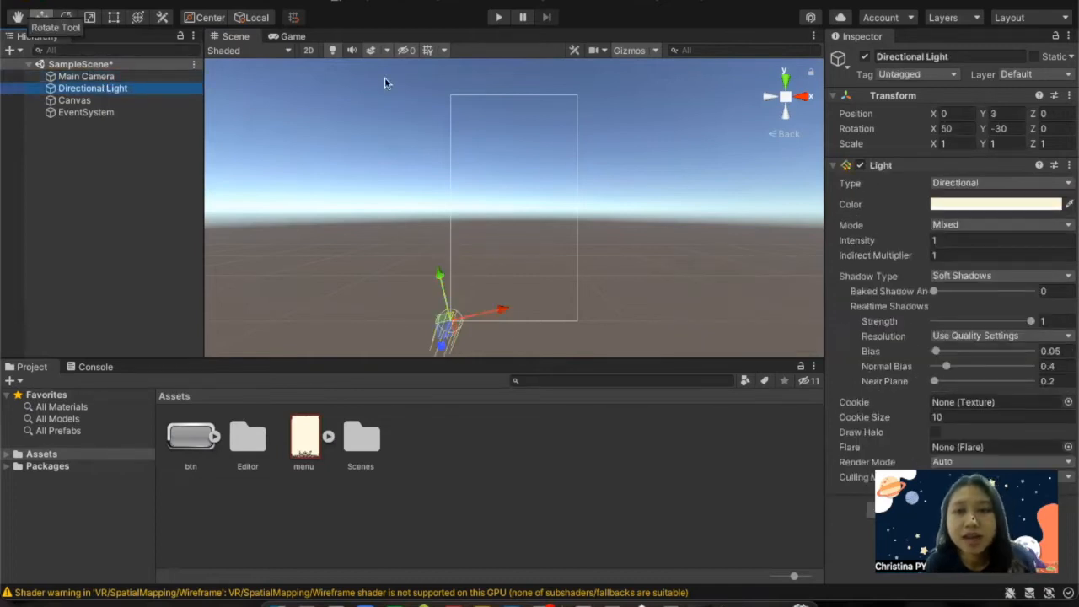
{"action": "left_click", "coordinate": [73, 101]}
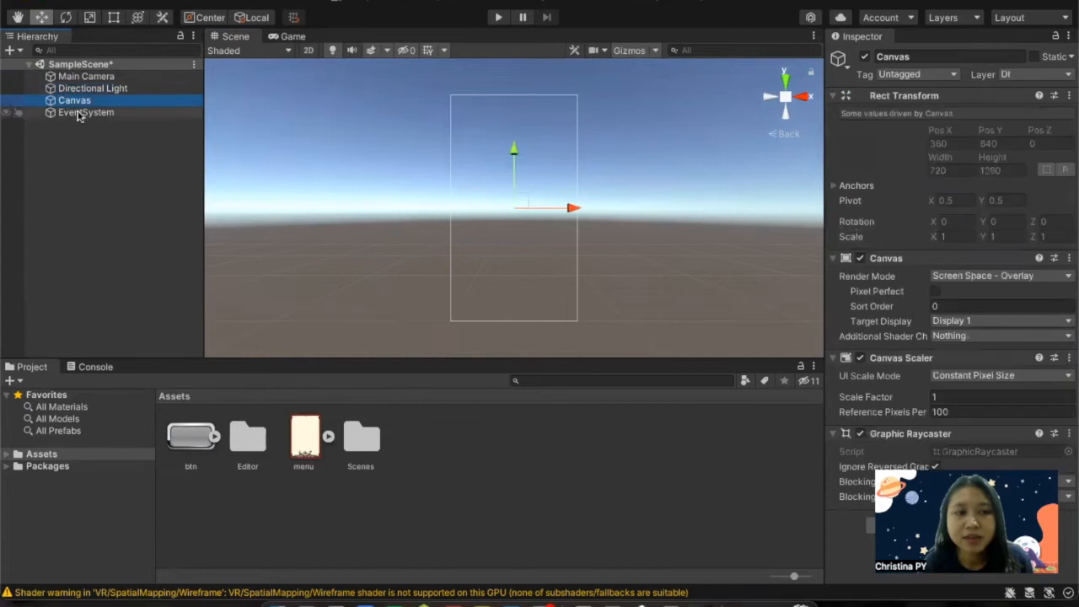
{"action": "left_click", "coordinate": [83, 113]}
{"action": "left_click", "coordinate": [76, 100]}
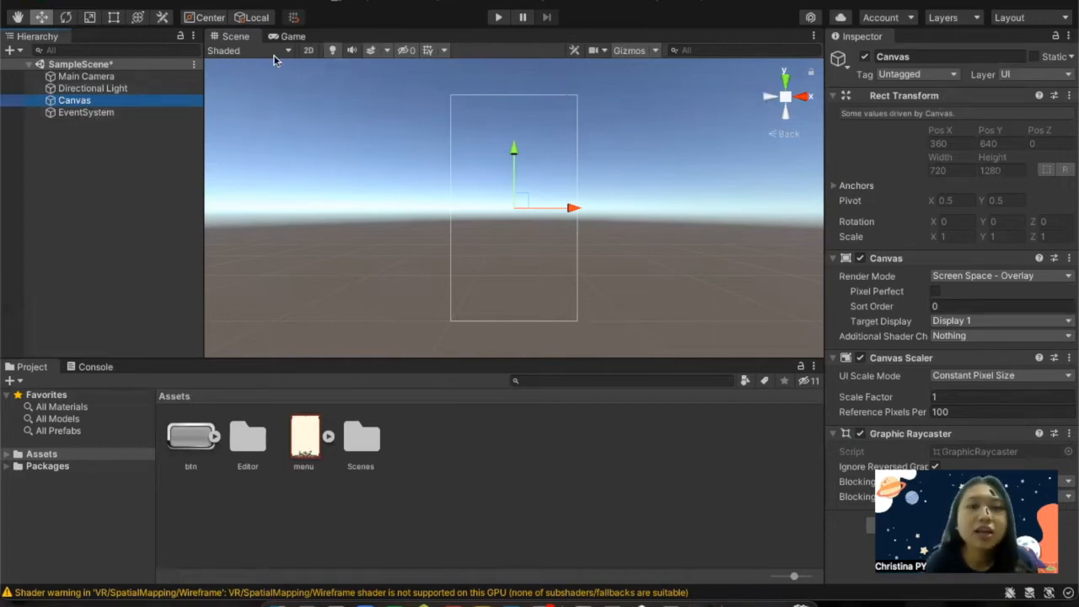
Go through the Hand, Move, Rotate, Scale, Rect and Transform tools on the Canvas, and return to the Move tool.
{"action": "left_click", "coordinate": [18, 19]}
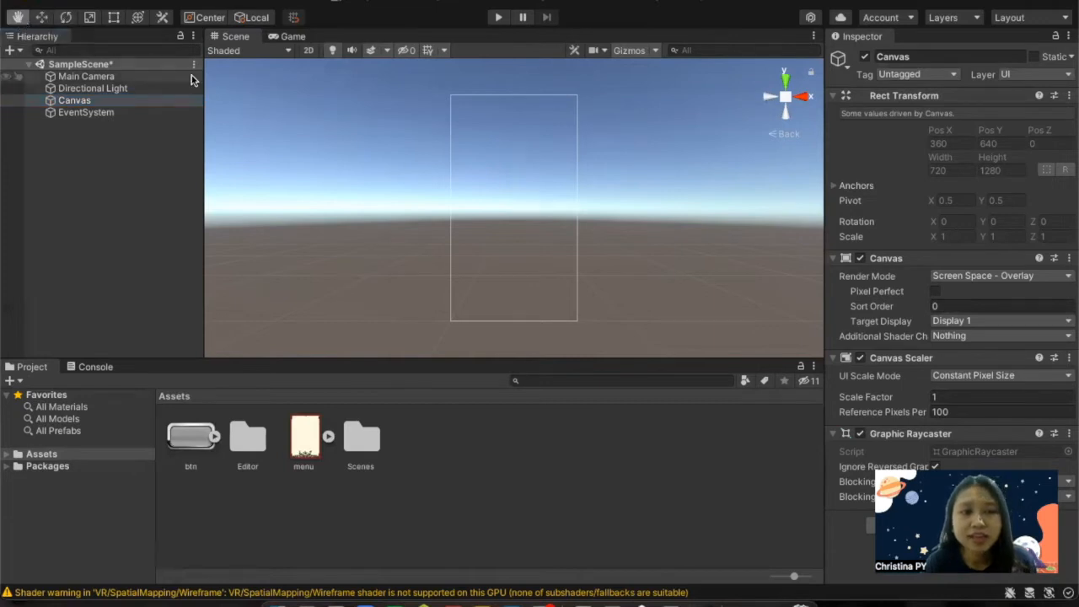
{"action": "left_click_drag", "start_coordinate": [543, 181], "coordinate": [505, 198]}
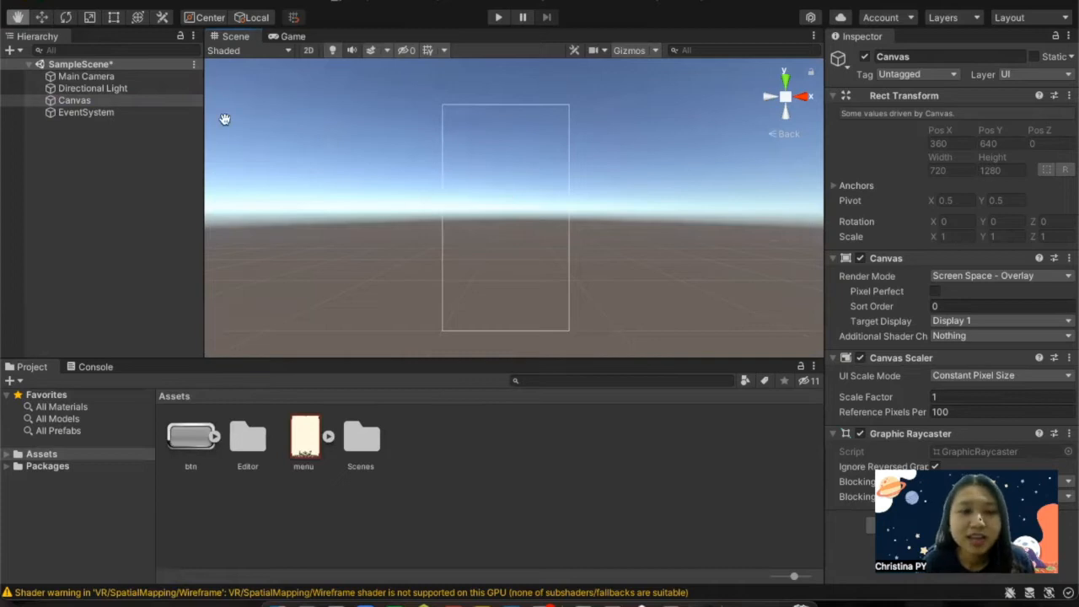
{"action": "left_click", "coordinate": [42, 19]}
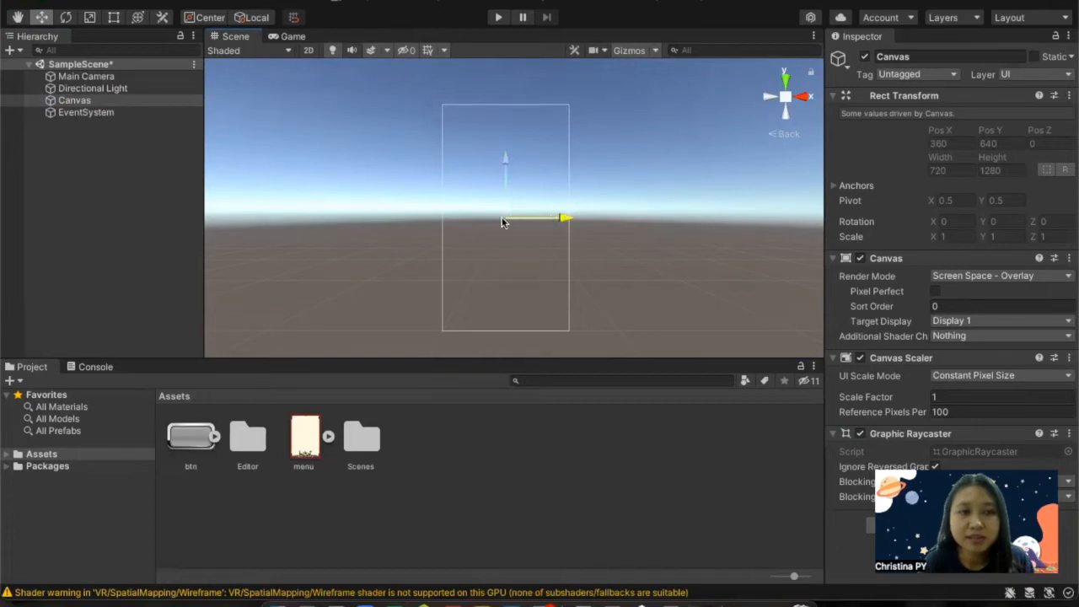
{"action": "left_click", "coordinate": [65, 17]}
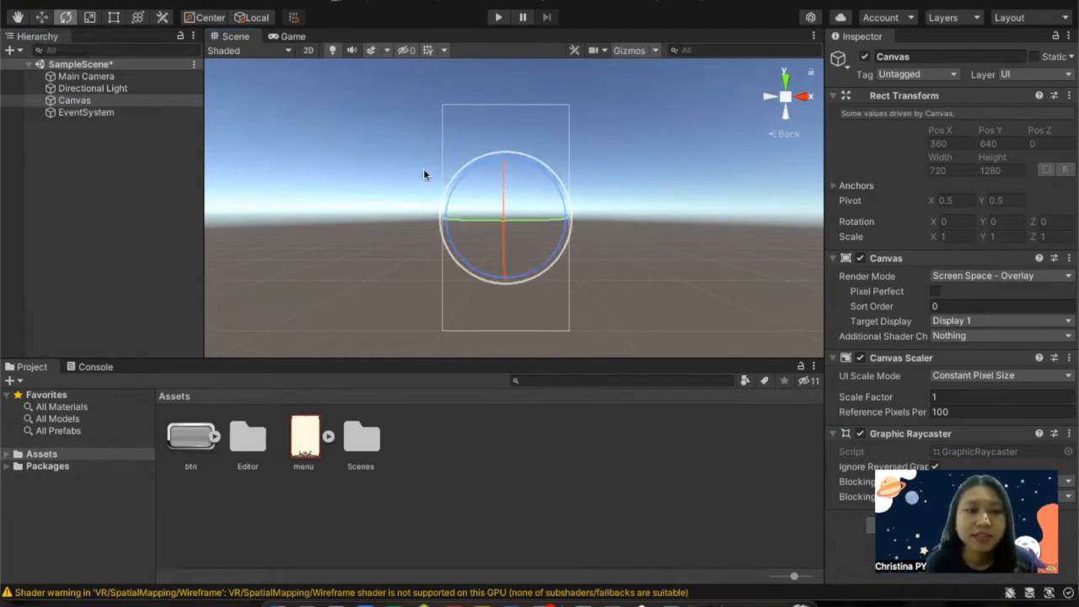
{"action": "left_click", "coordinate": [89, 18]}
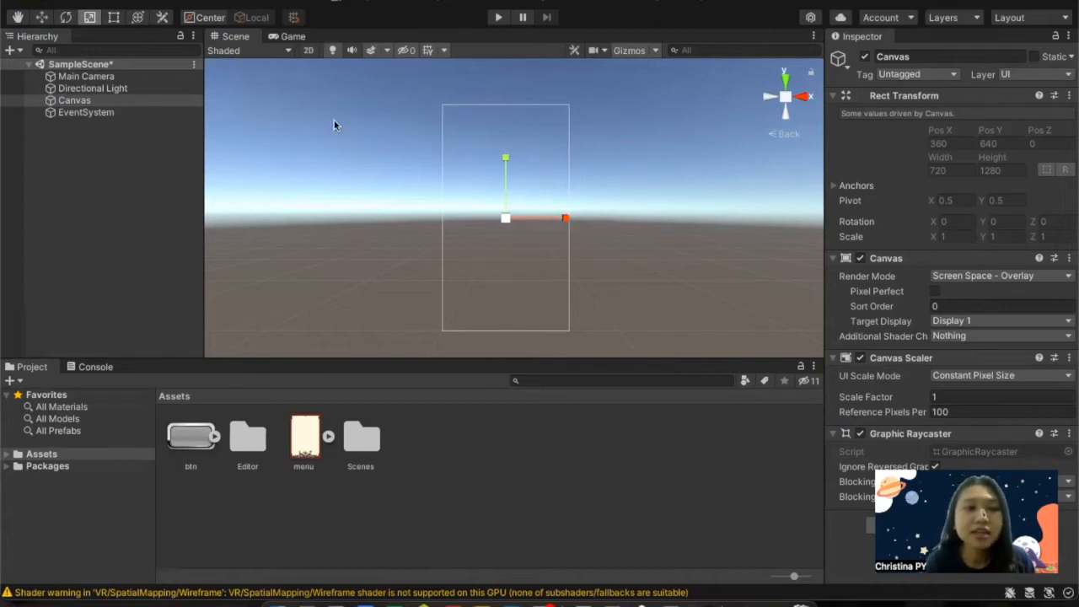
{"action": "left_click", "coordinate": [113, 18]}
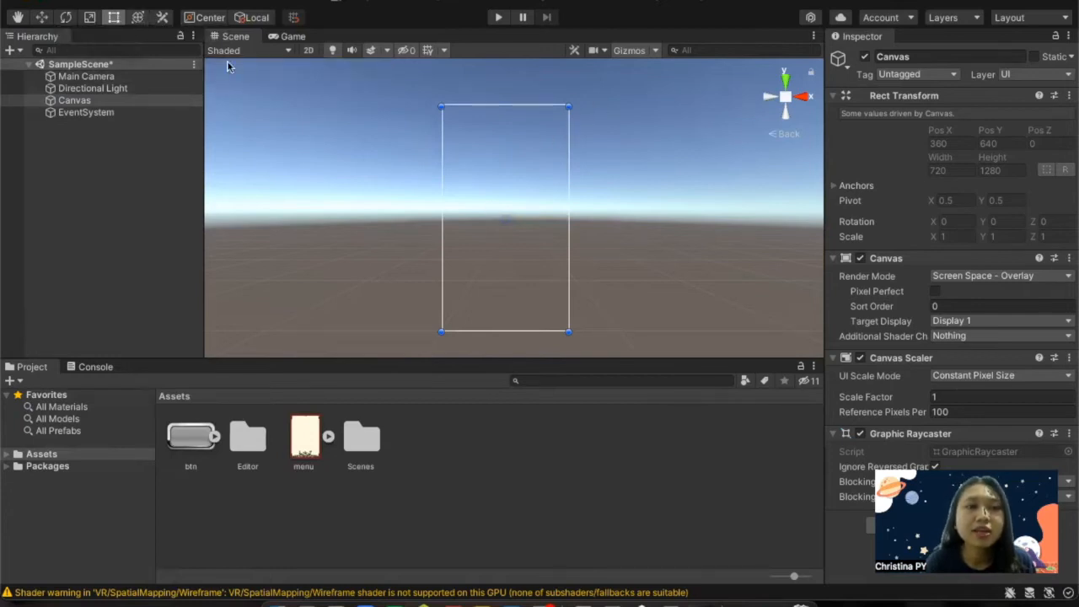
{"action": "left_click", "coordinate": [140, 19]}
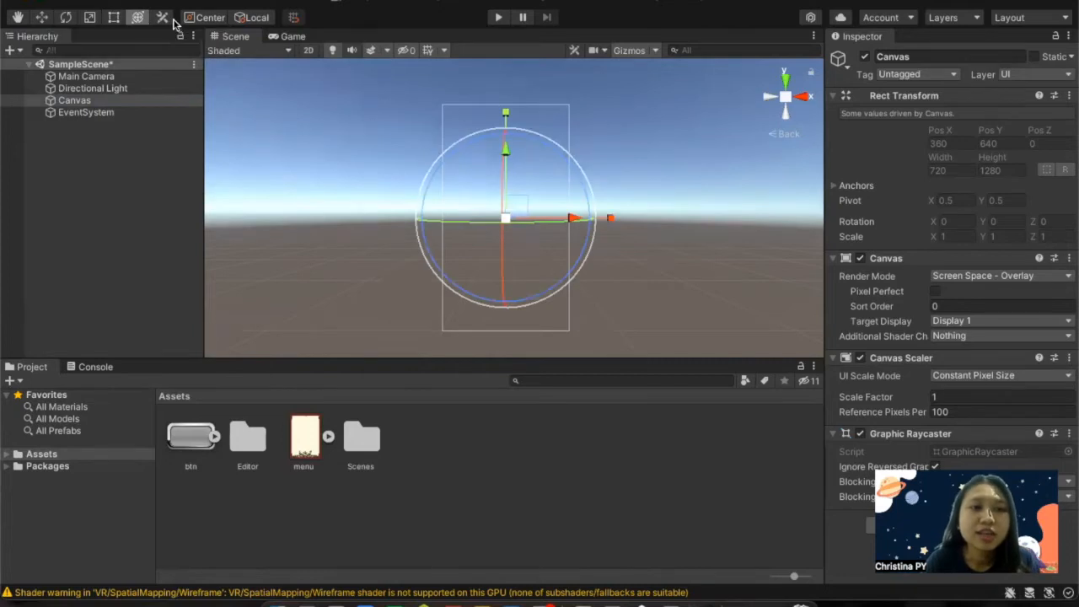
{"action": "left_click", "coordinate": [38, 18]}
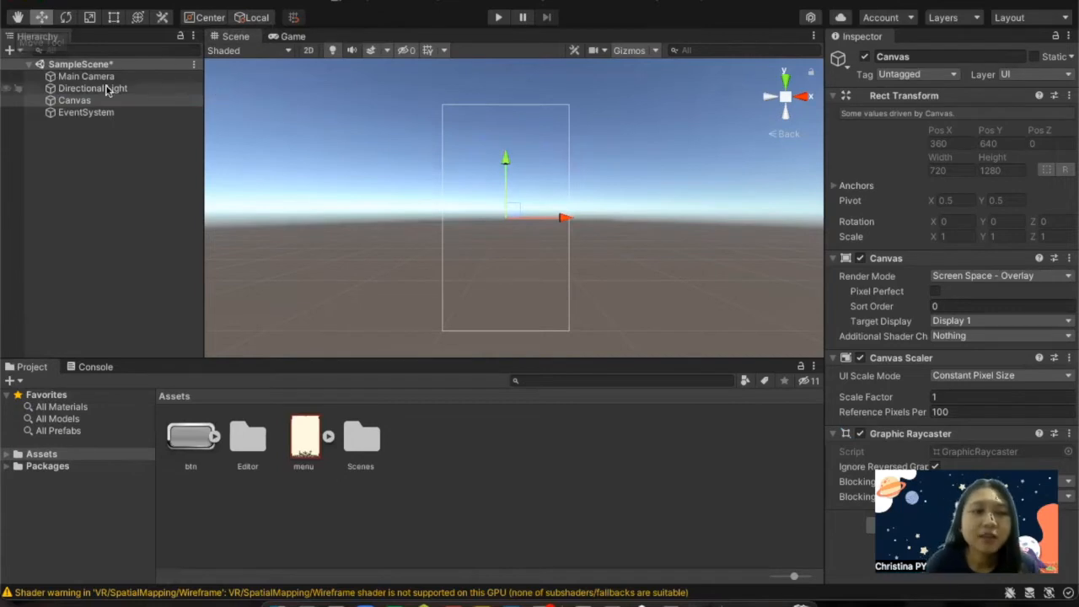
Add a UI Image as a child of the Canvas, keeping its default name.
{"action": "left_click", "coordinate": [106, 127]}
{"action": "left_click", "coordinate": [80, 100]}
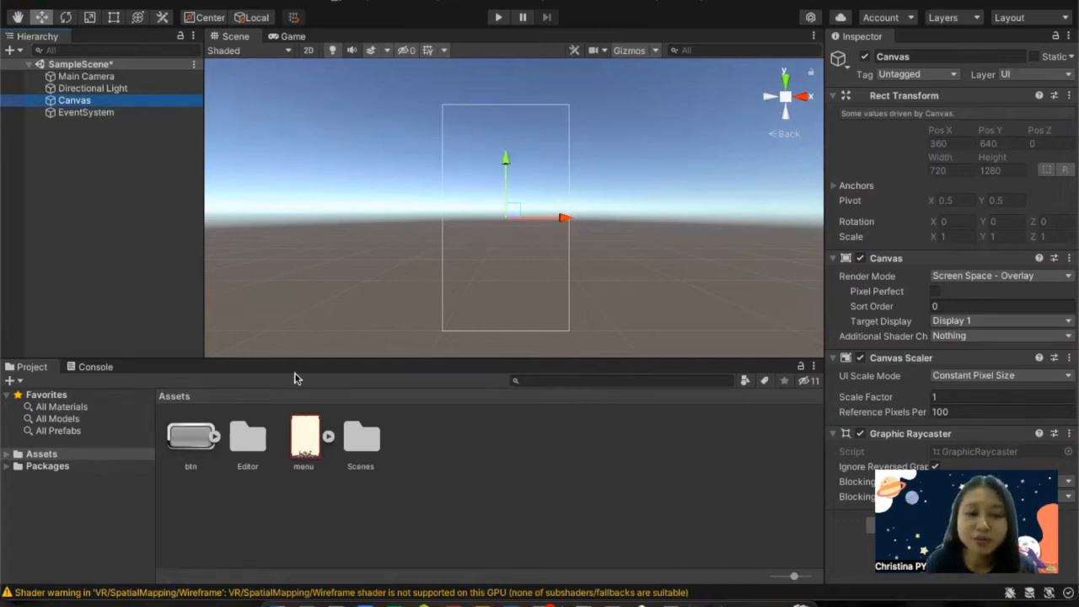
{"action": "left_click", "coordinate": [303, 437]}
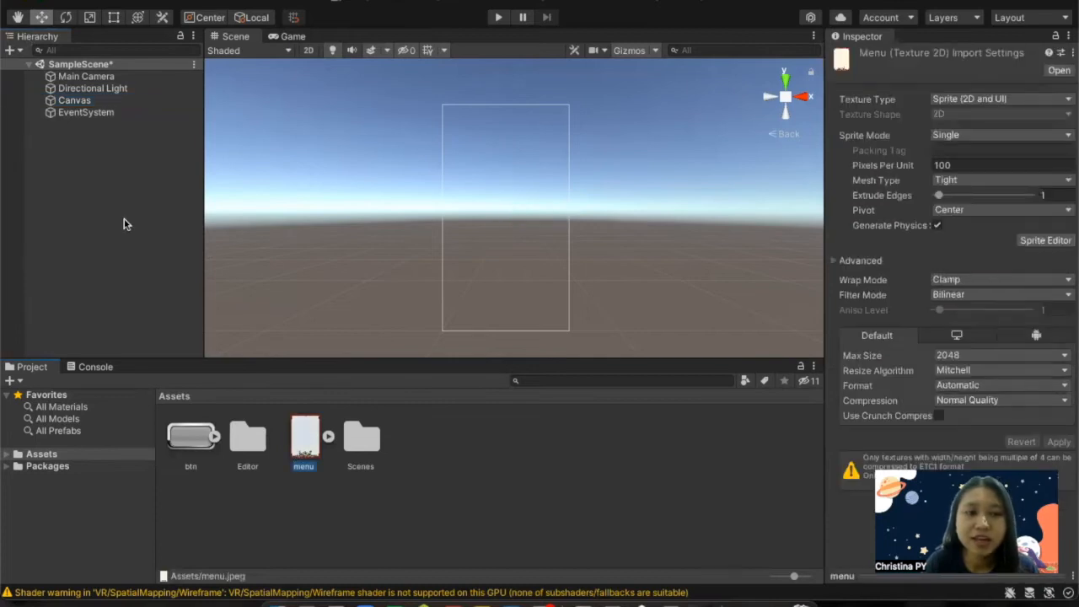
{"action": "left_click", "coordinate": [77, 102]}
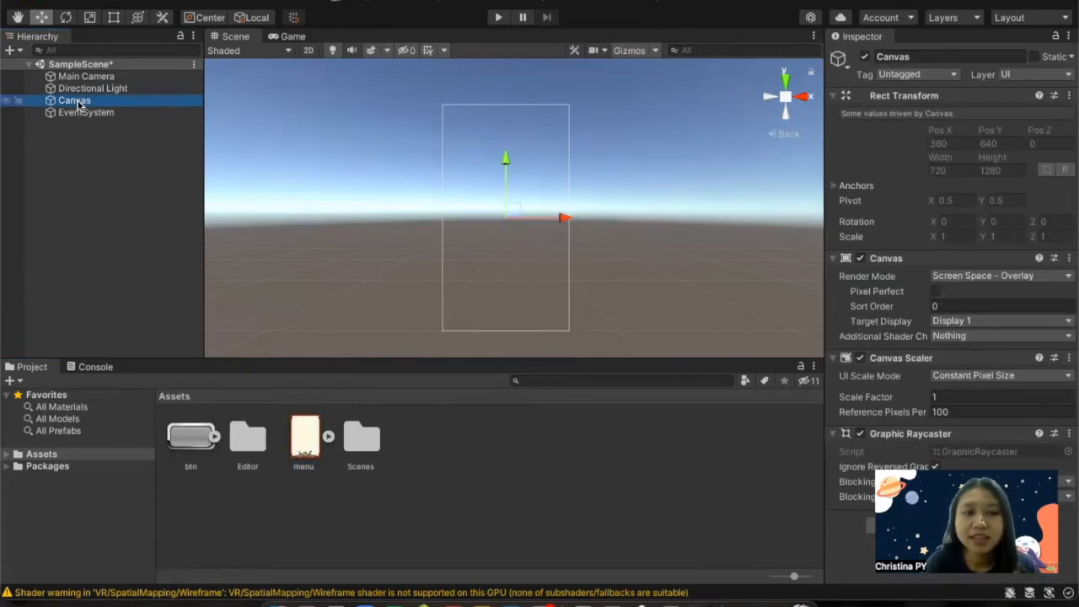
{"action": "right_click", "coordinate": [77, 102]}
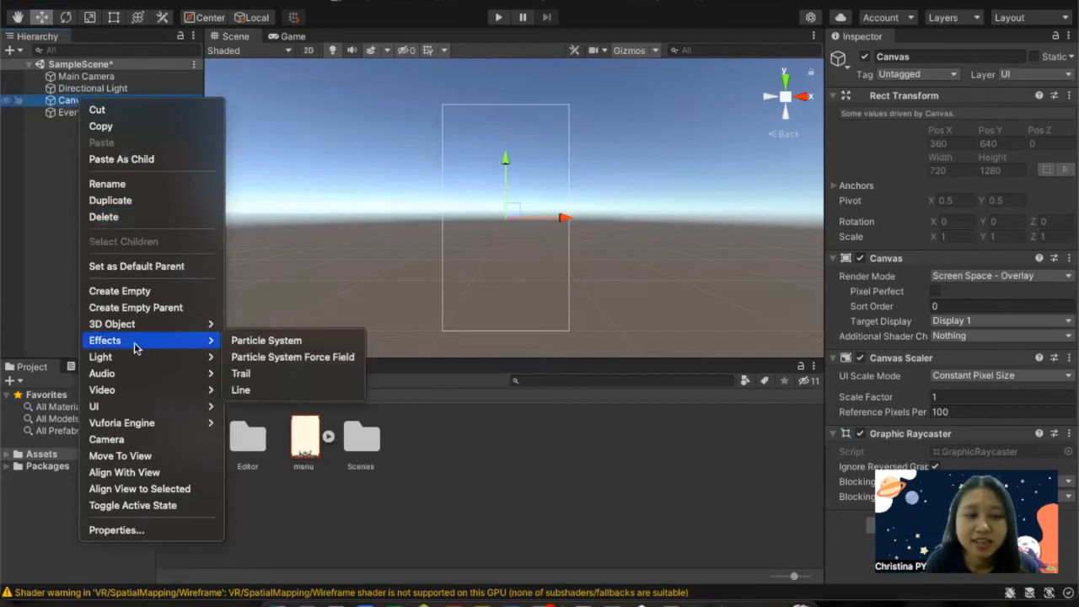
{"action": "mouse_move", "coordinate": [137, 411]}
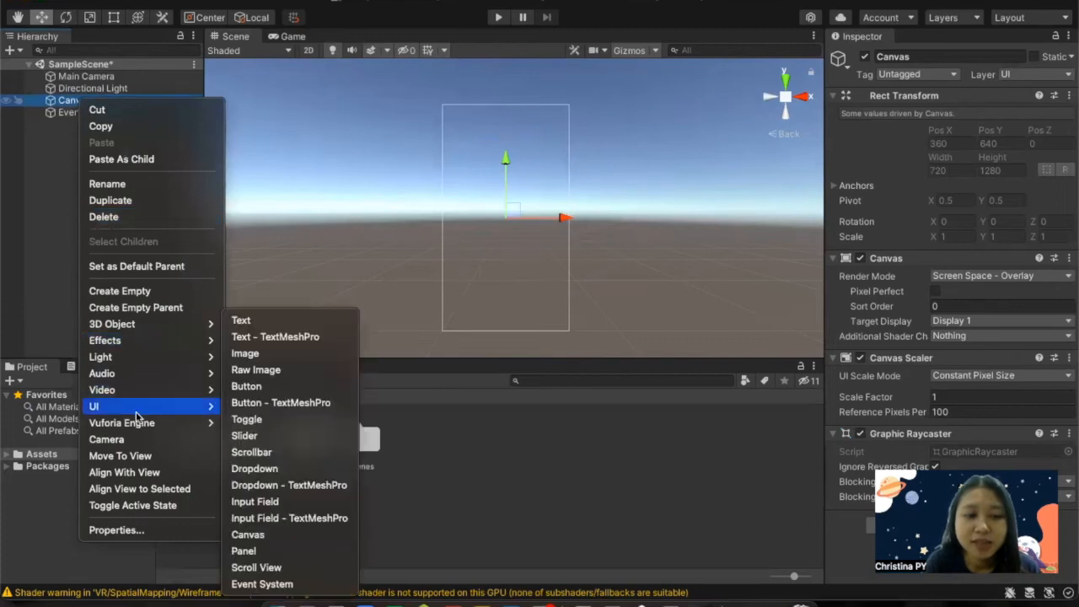
{"action": "left_click", "coordinate": [244, 354]}
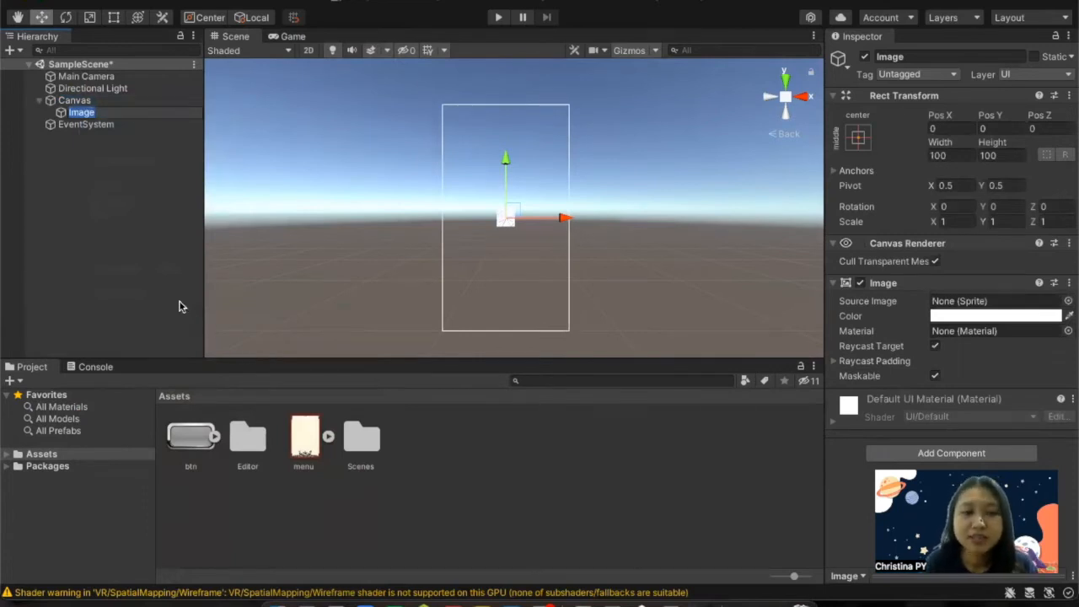
{"action": "left_click", "coordinate": [151, 216]}
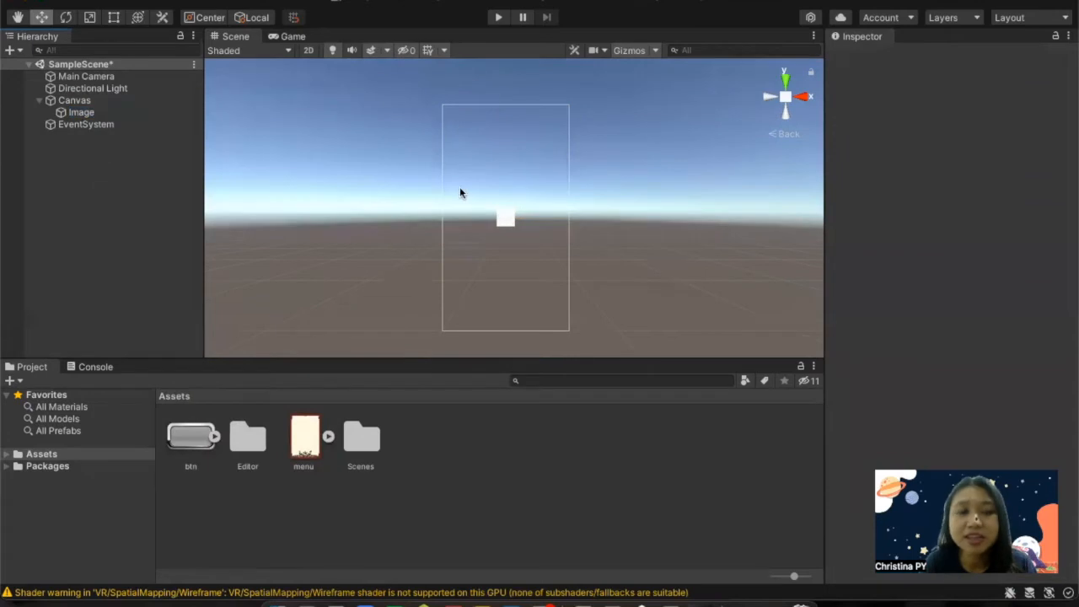
Resize the Image with the Rect tool to 720 by 1280 so it fills the whole Canvas.
{"action": "left_click", "coordinate": [93, 115]}
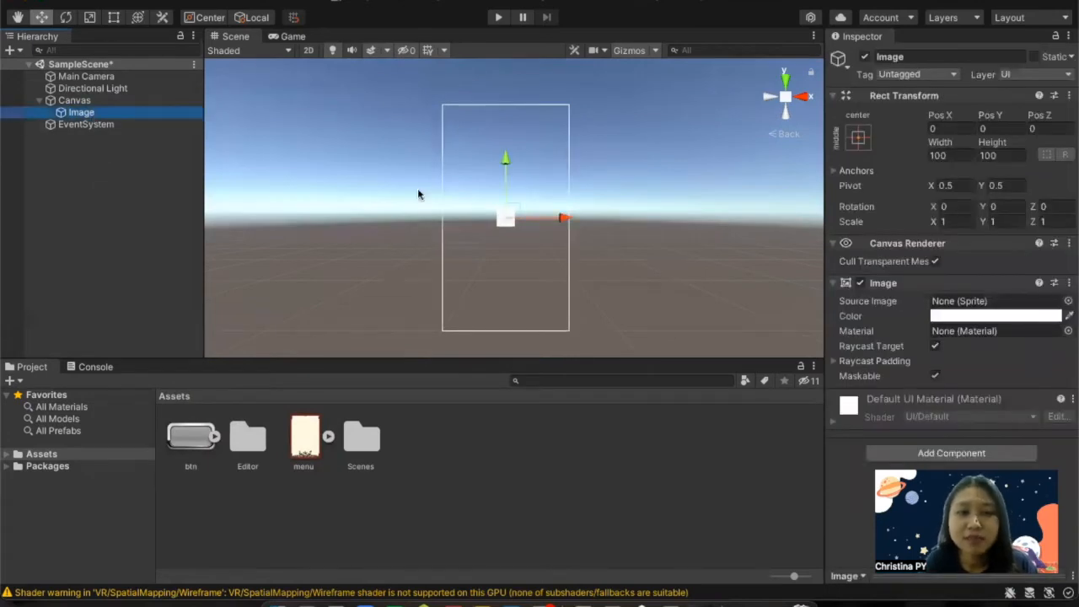
{"action": "left_click", "coordinate": [112, 17]}
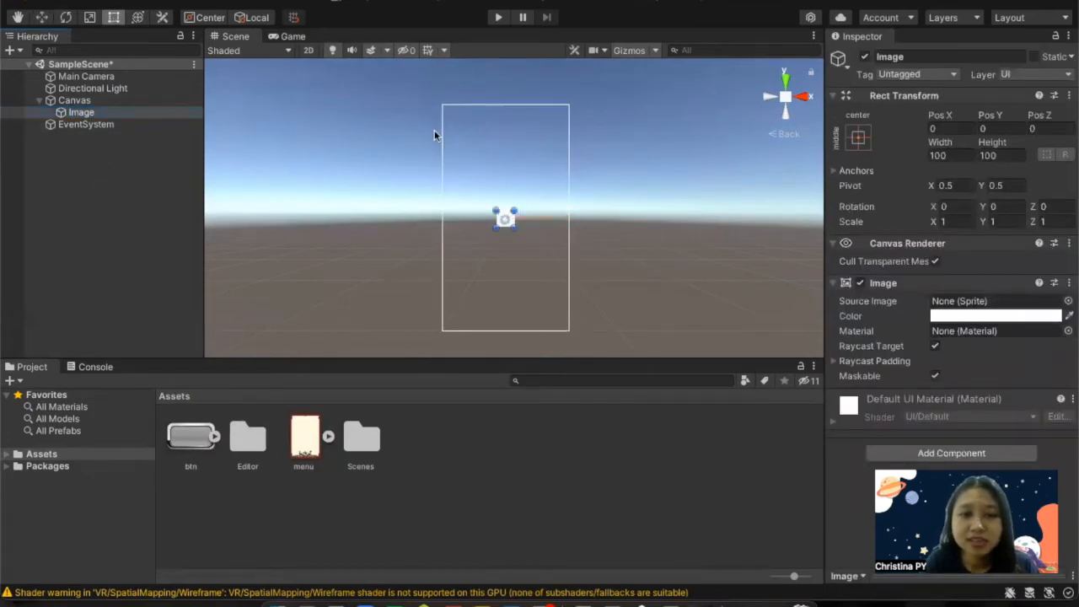
{"action": "left_click_drag", "start_coordinate": [515, 210], "coordinate": [569, 106]}
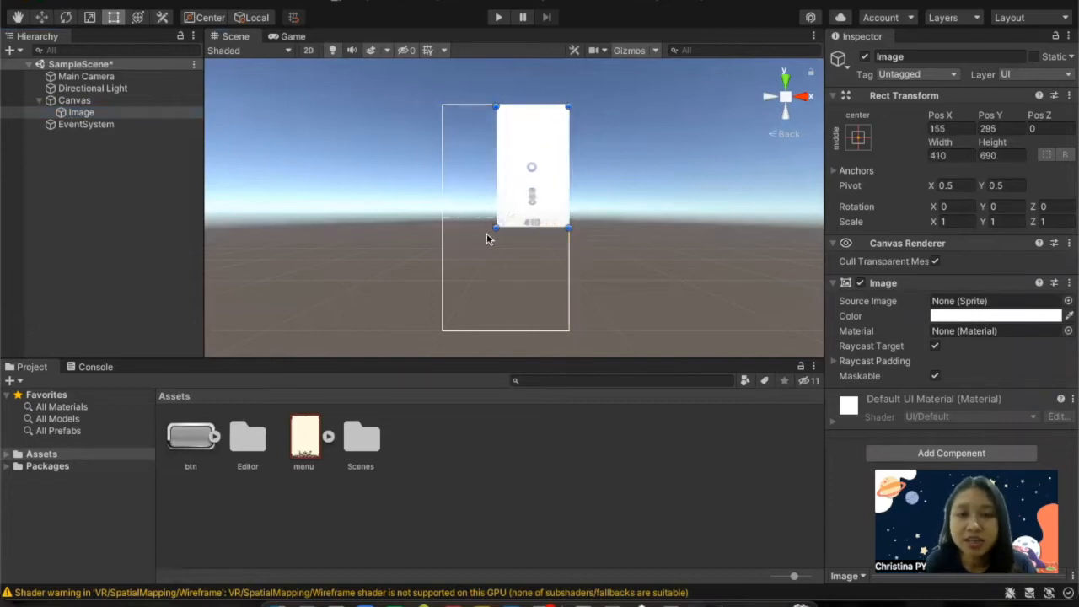
{"action": "left_click_drag", "start_coordinate": [494, 226], "coordinate": [440, 330]}
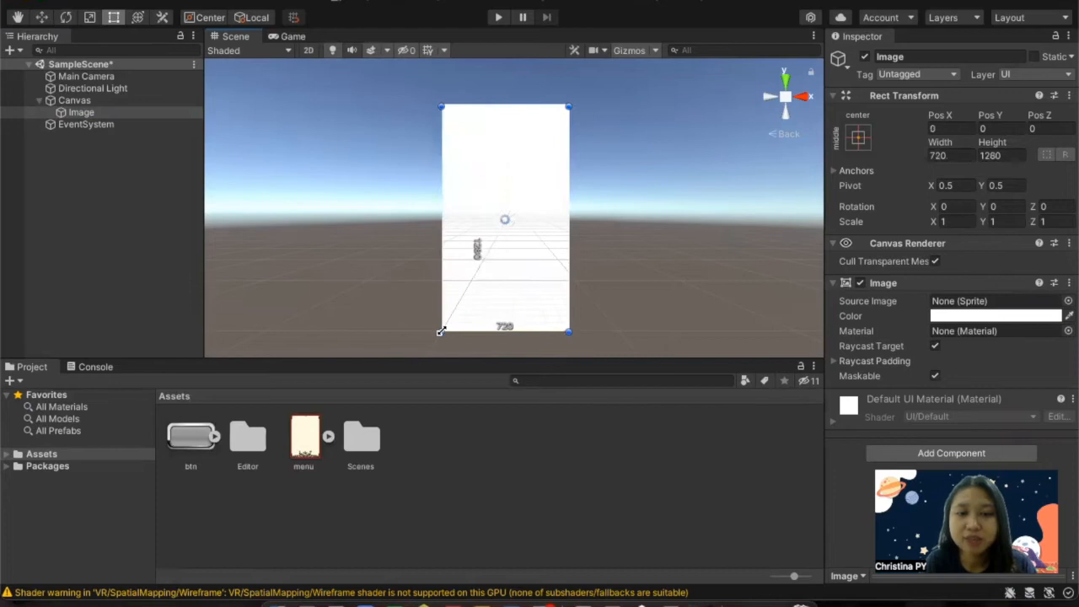
{"action": "left_click", "coordinate": [605, 188]}
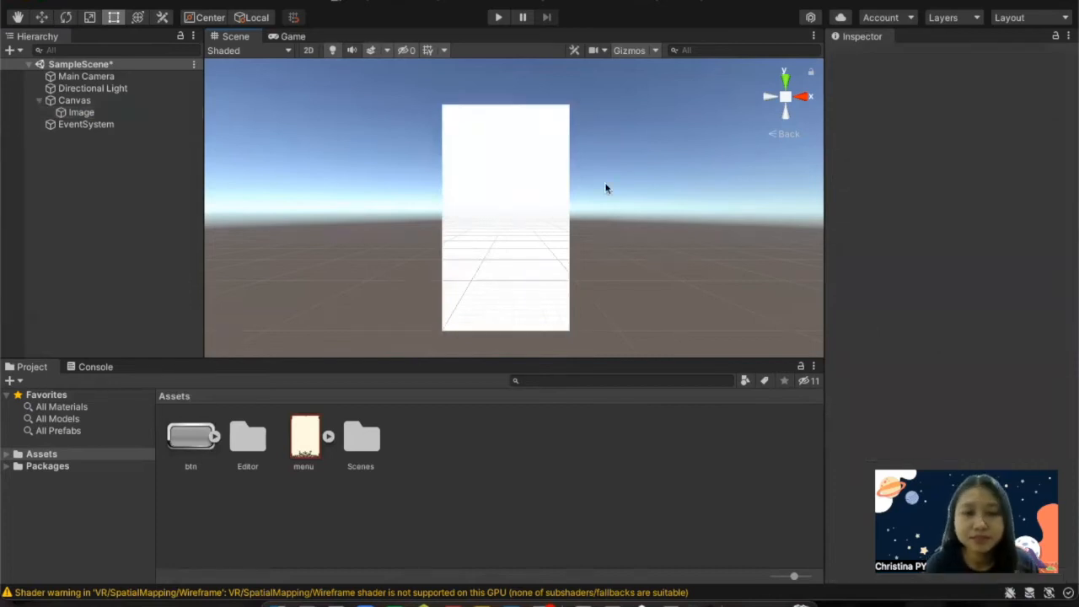
Rename the Image object under the Canvas as bg.
{"action": "left_click", "coordinate": [89, 114]}
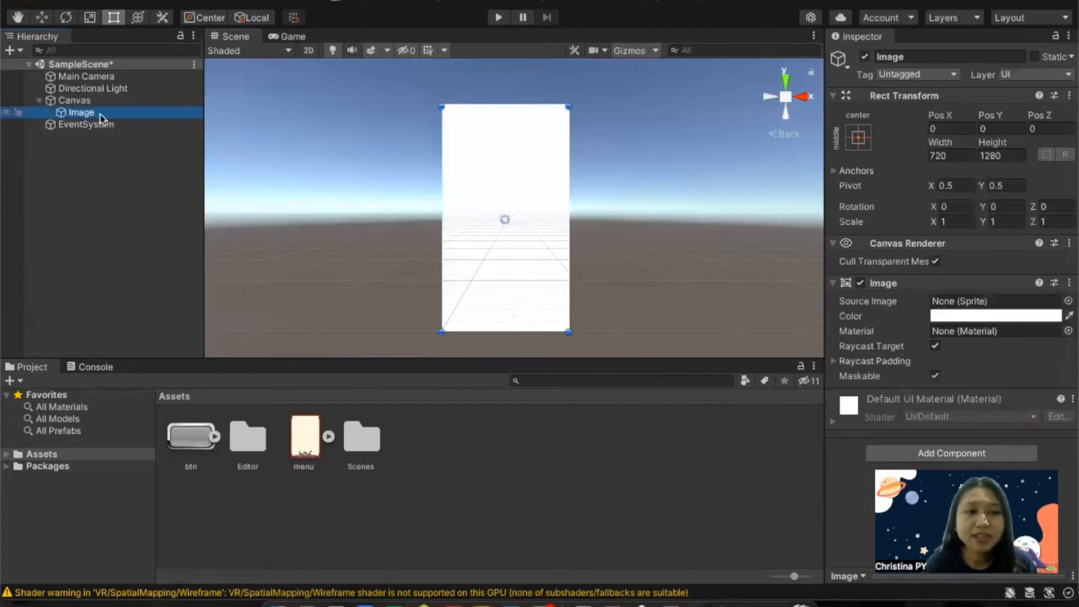
{"action": "left_click", "coordinate": [74, 114]}
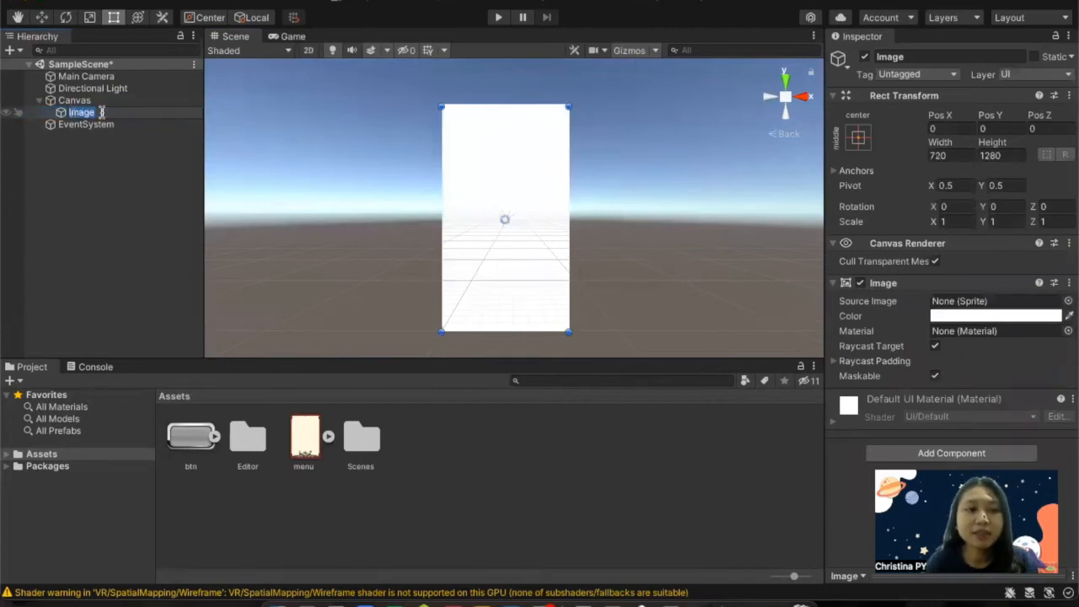
{"action": "type", "text": "bg"}
{"action": "key", "text": "Return"}
{"action": "left_click", "coordinate": [99, 197]}
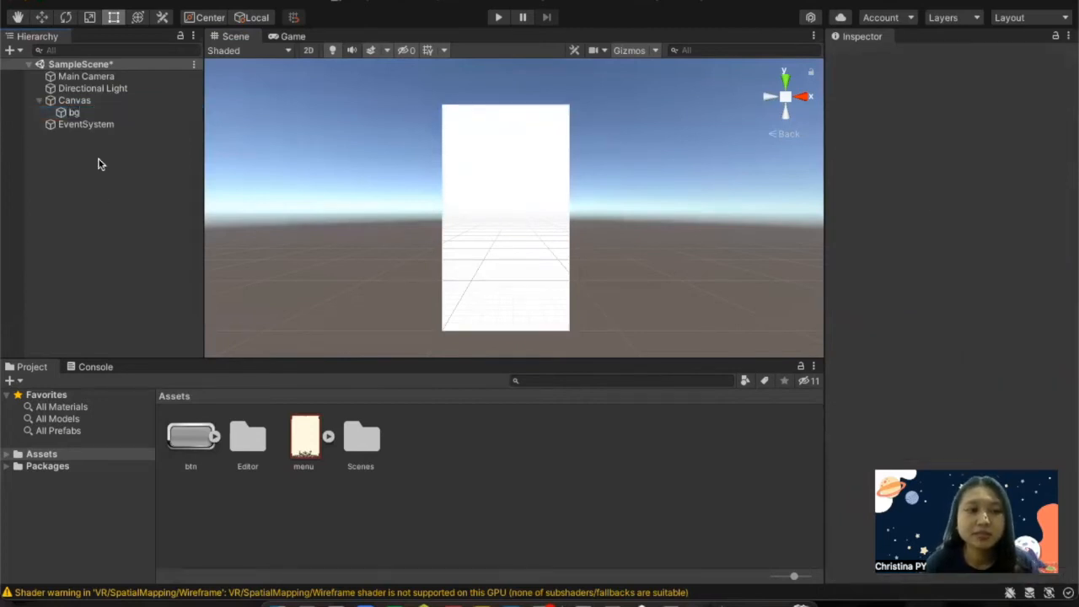
{"action": "left_click", "coordinate": [95, 117]}
{"action": "right_click", "coordinate": [96, 115]}
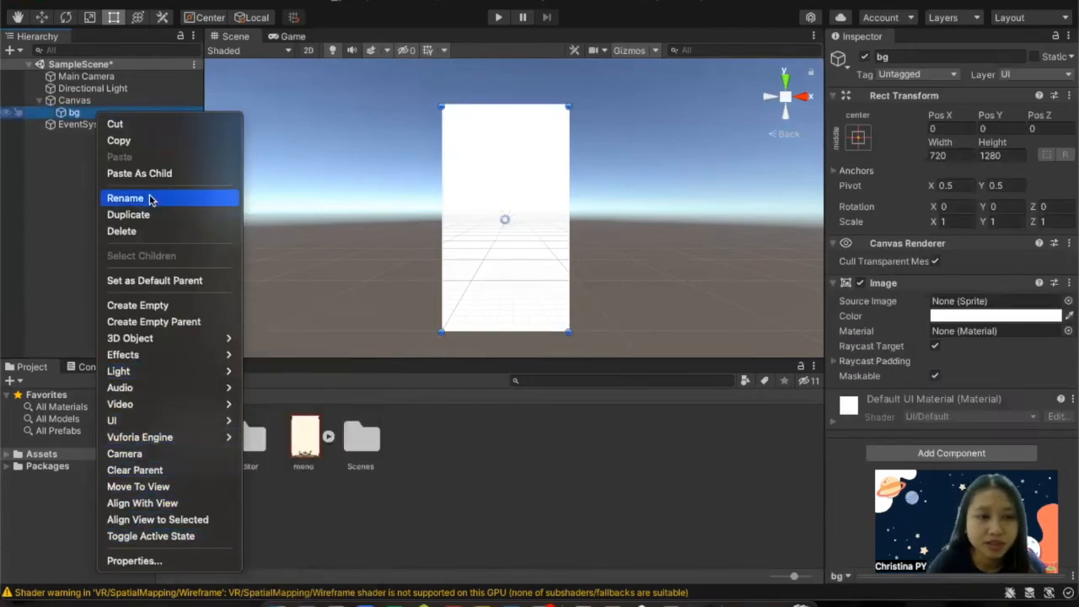
{"action": "left_click", "coordinate": [60, 189]}
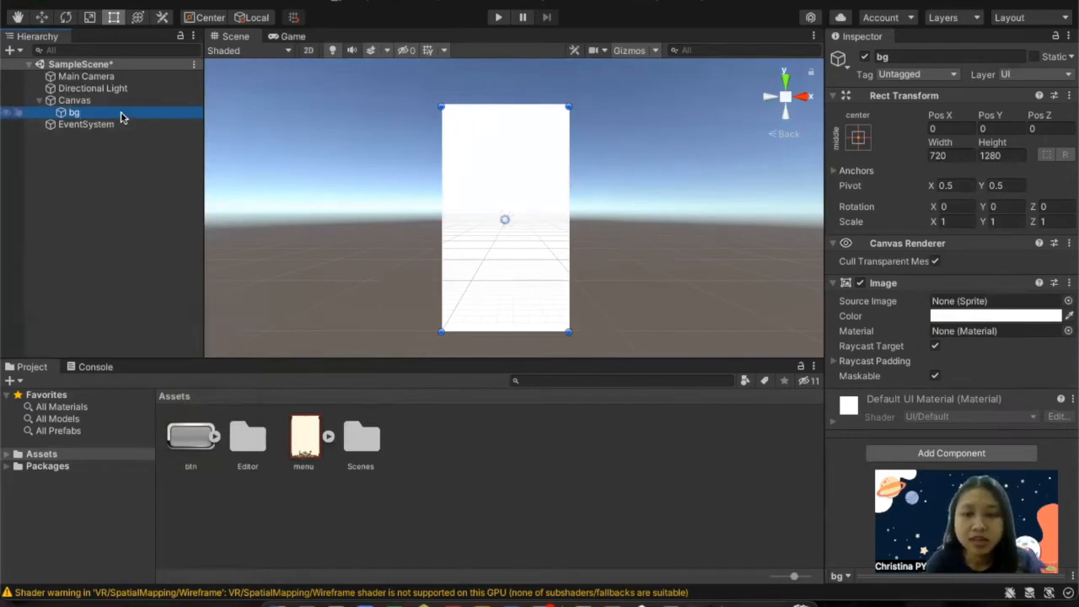
{"action": "left_click", "coordinate": [679, 183]}
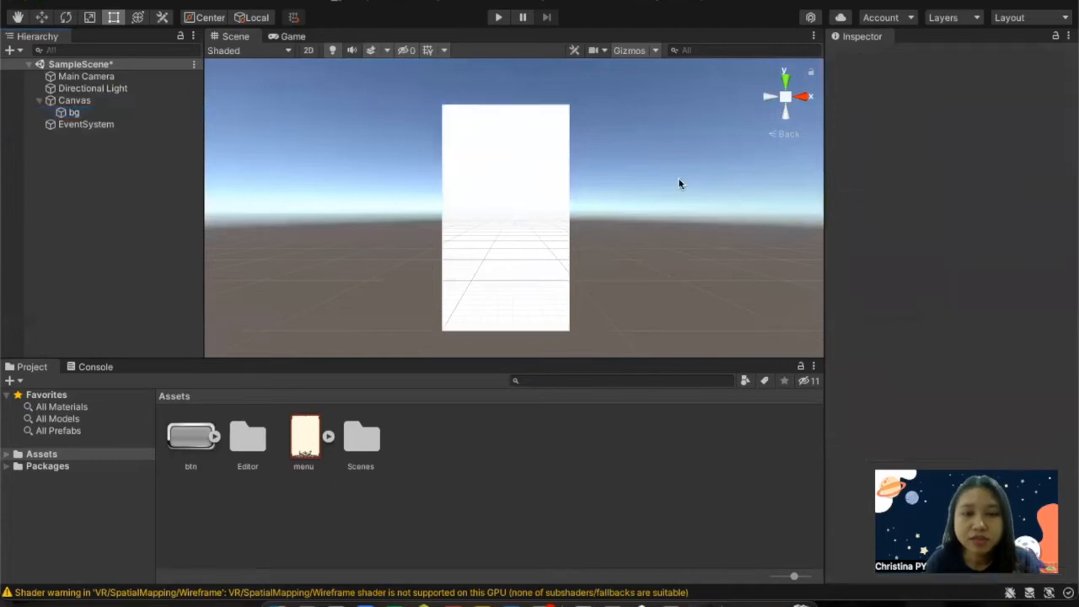
Assign the menu sprite as the source image of the bg object.
{"action": "left_click", "coordinate": [312, 423]}
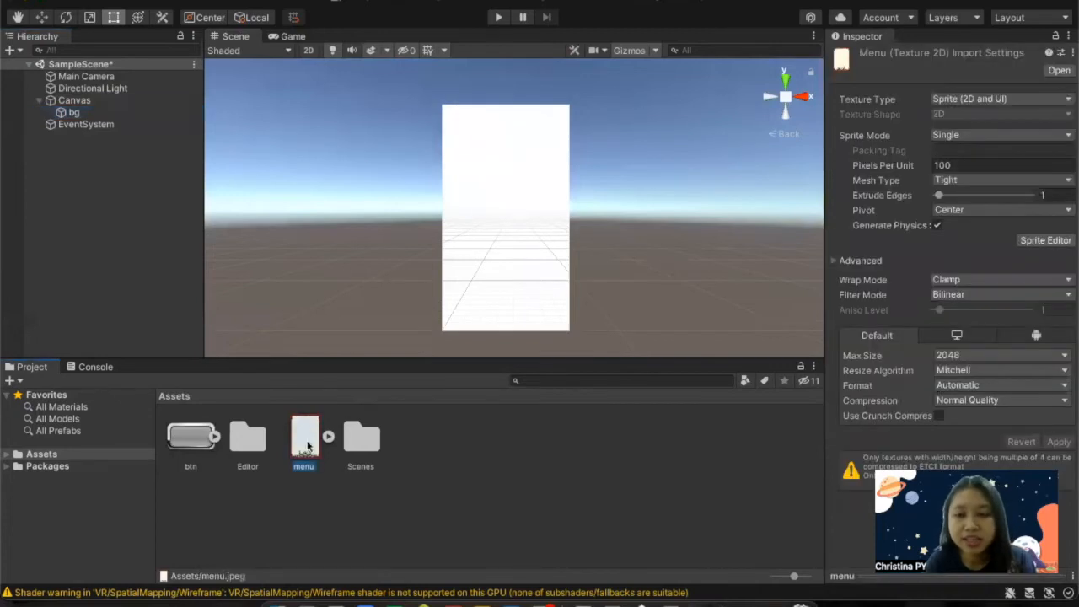
{"action": "left_click", "coordinate": [76, 113]}
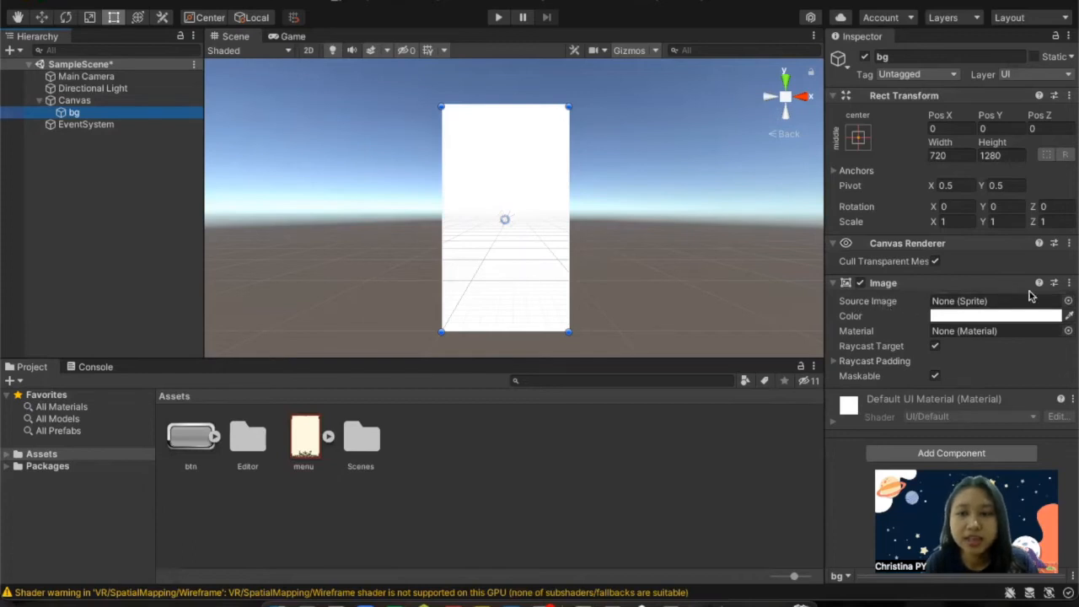
{"action": "left_click", "coordinate": [1069, 302]}
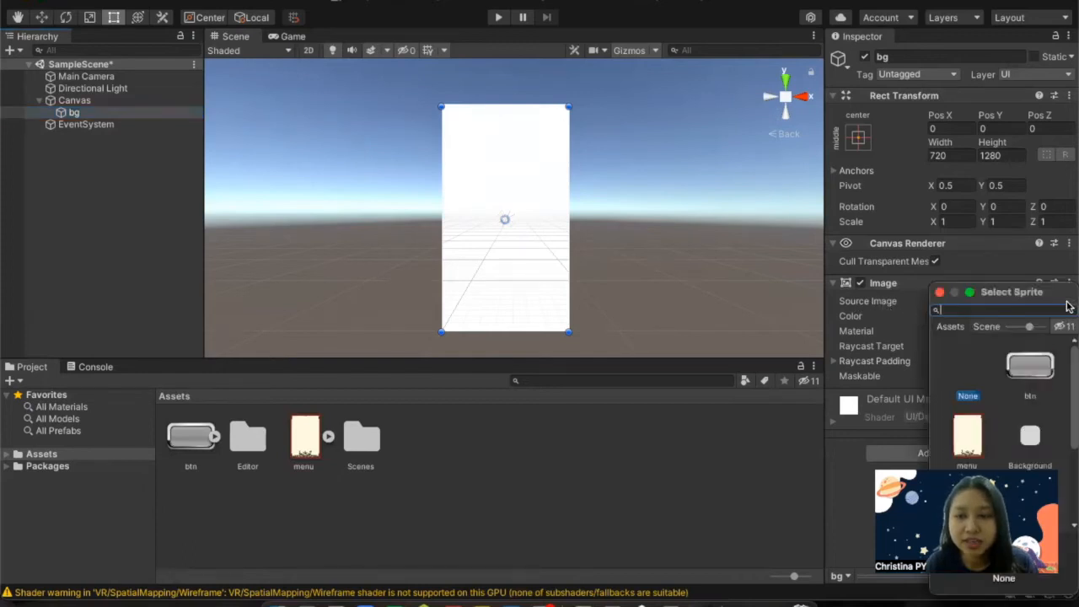
{"action": "scroll", "coordinate": [1002, 399], "scroll_direction": "down", "scroll_amount": 2}
{"action": "scroll", "coordinate": [1002, 399], "scroll_direction": "up", "scroll_amount": 1}
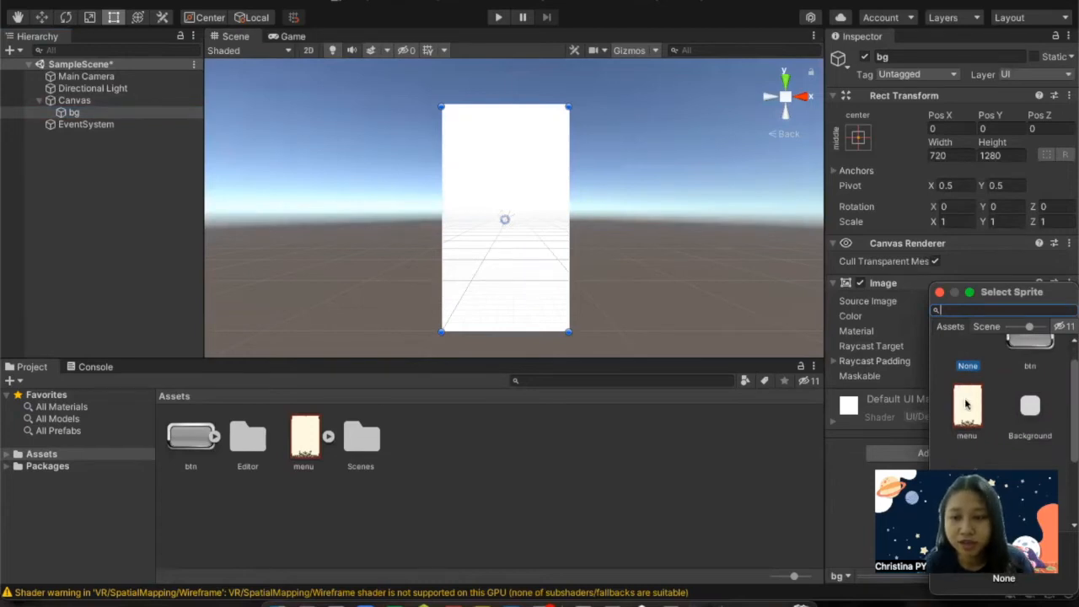
{"action": "left_click", "coordinate": [969, 405]}
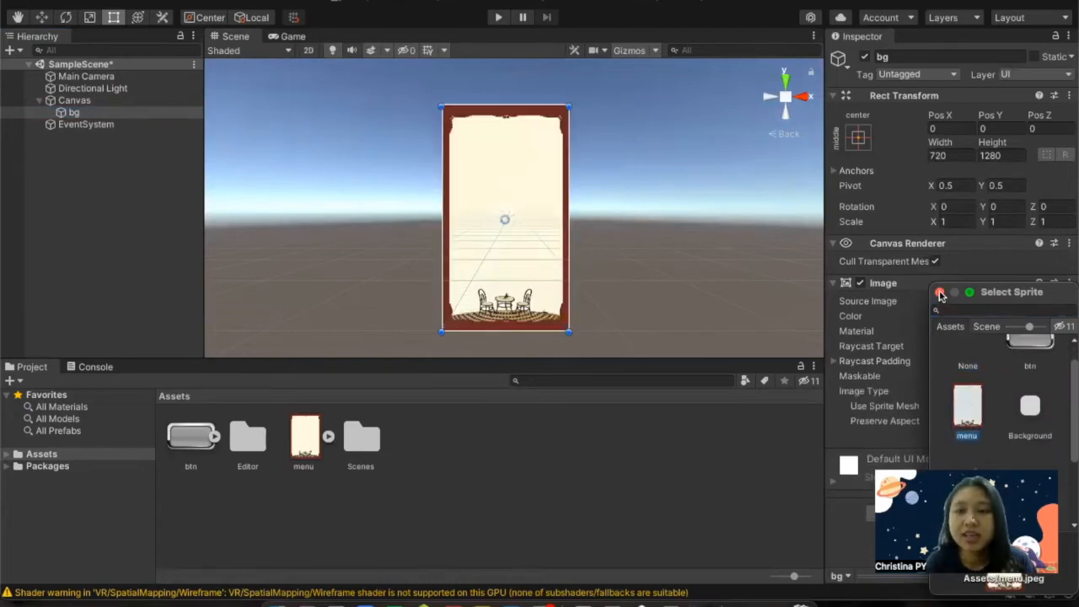
{"action": "left_click", "coordinate": [940, 291]}
{"action": "left_click", "coordinate": [616, 220]}
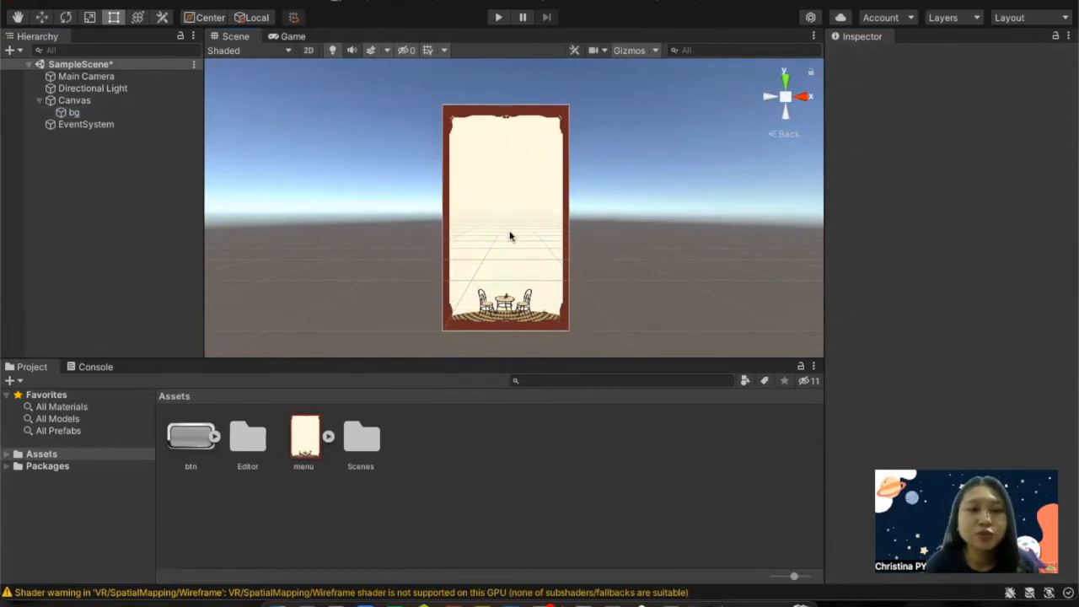
Check the bg image's properties and switch to the Move tool with bg selected.
{"action": "left_click", "coordinate": [74, 113]}
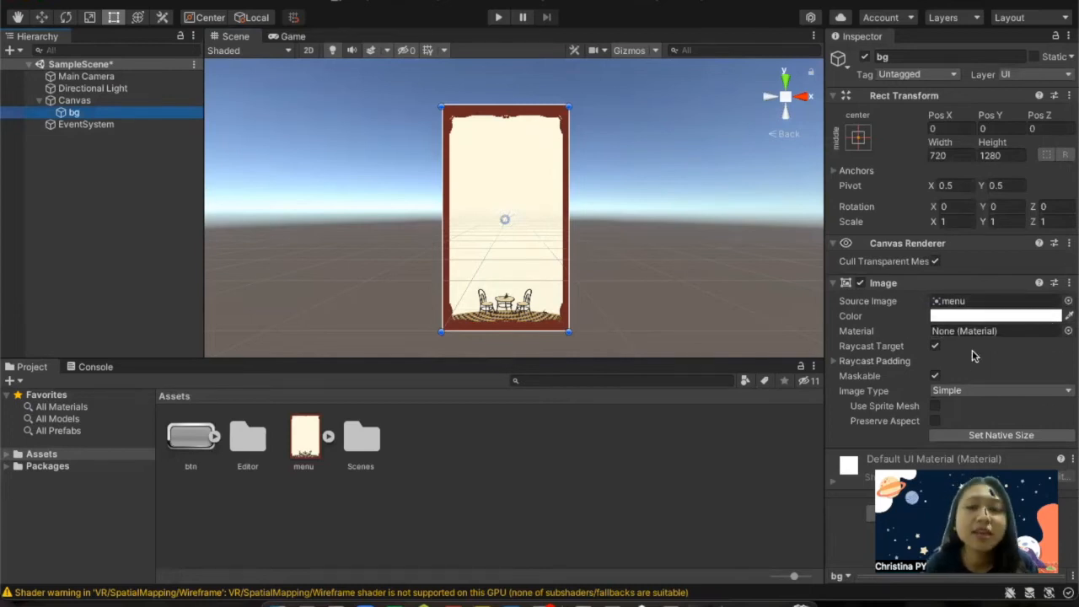
{"action": "left_click", "coordinate": [677, 282]}
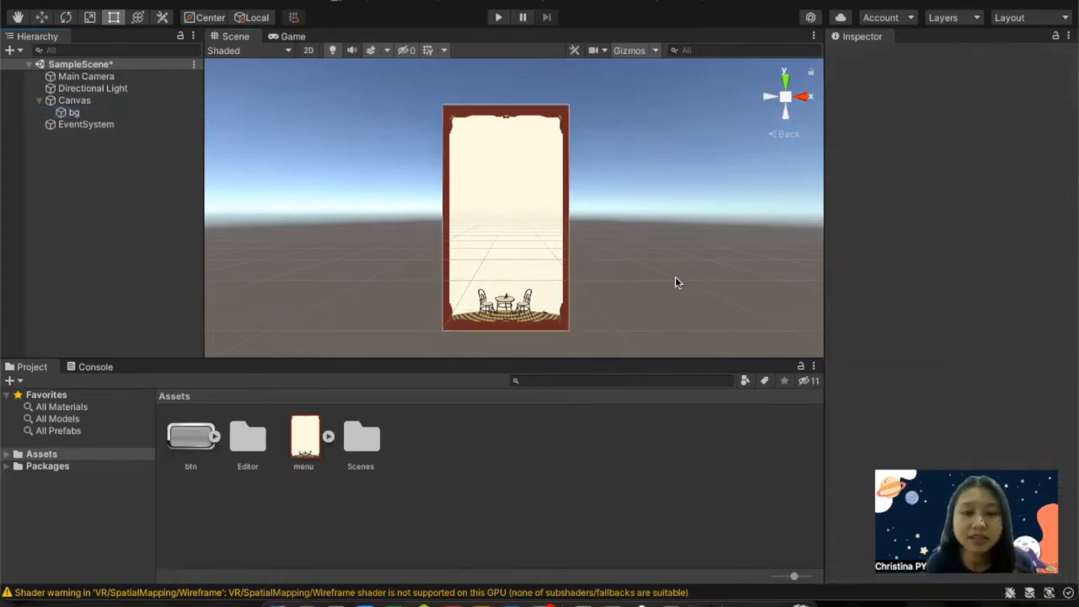
{"action": "left_click", "coordinate": [477, 155]}
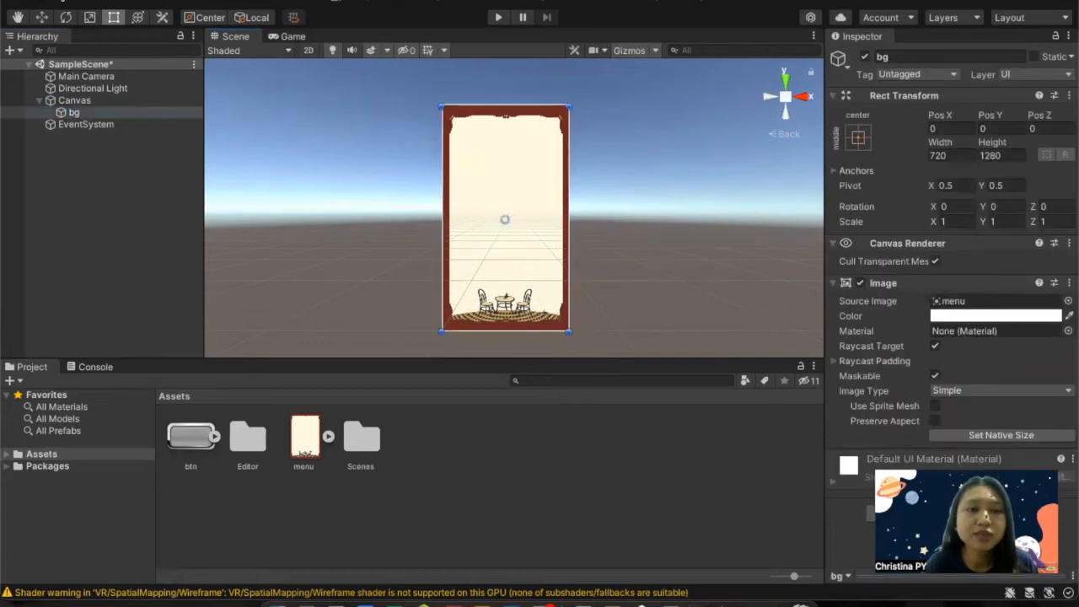
{"action": "left_click", "coordinate": [42, 18]}
{"action": "left_click", "coordinate": [140, 212]}
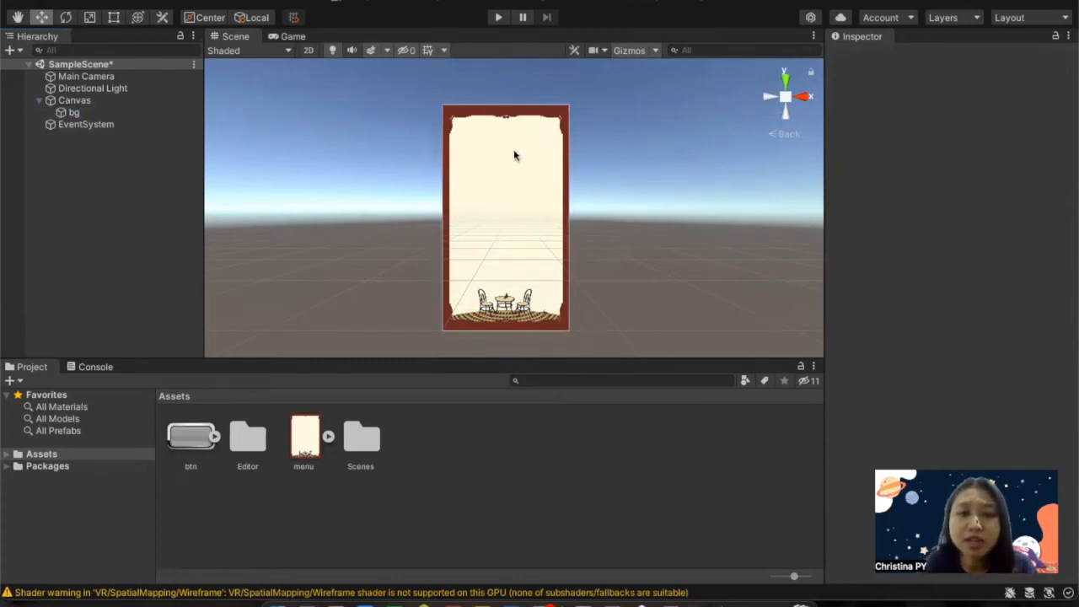
{"action": "left_click", "coordinate": [76, 113]}
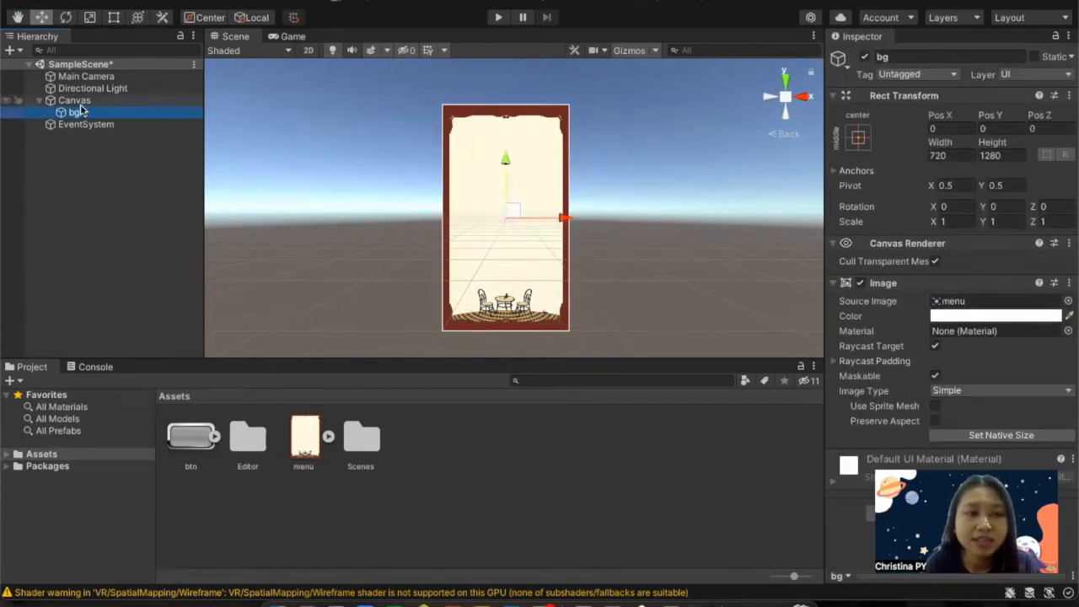
Add a UI Text as a child of the Canvas and name it judul.
{"action": "left_click", "coordinate": [75, 101]}
{"action": "right_click", "coordinate": [81, 101]}
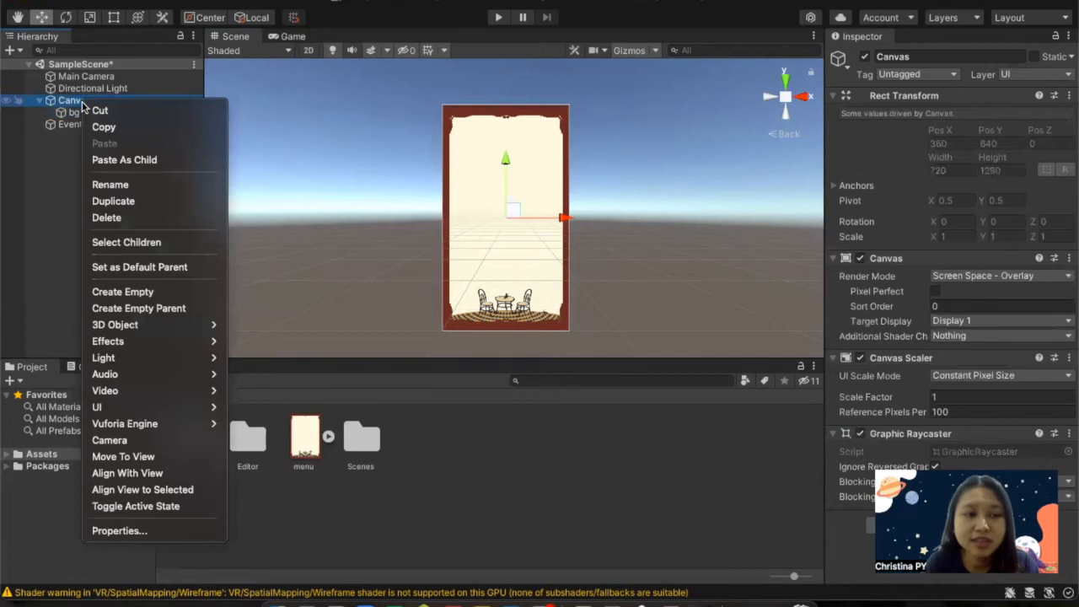
{"action": "mouse_move", "coordinate": [133, 409]}
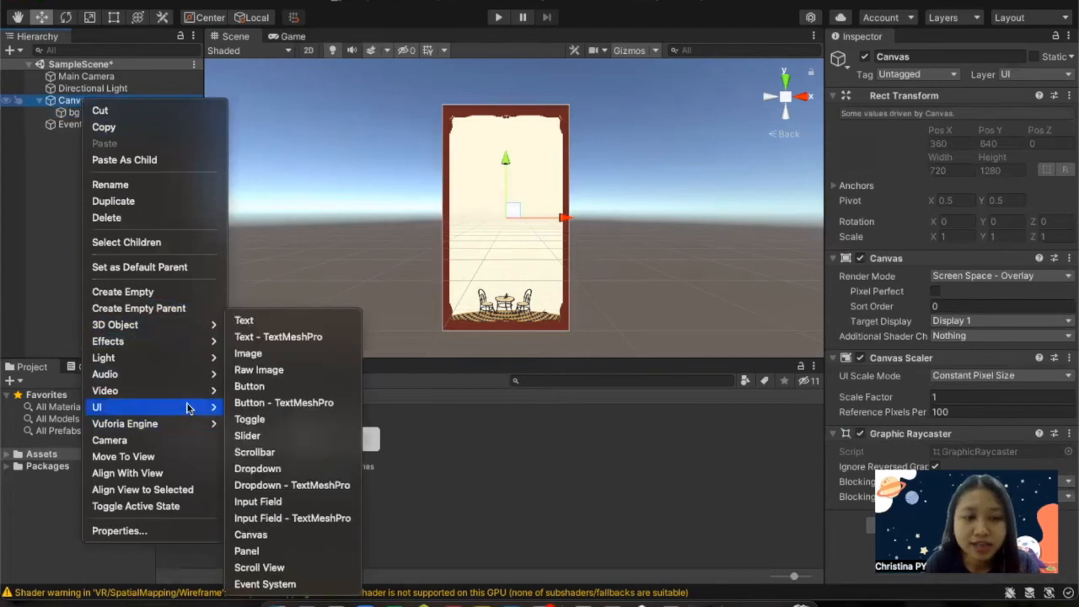
{"action": "left_click", "coordinate": [258, 319]}
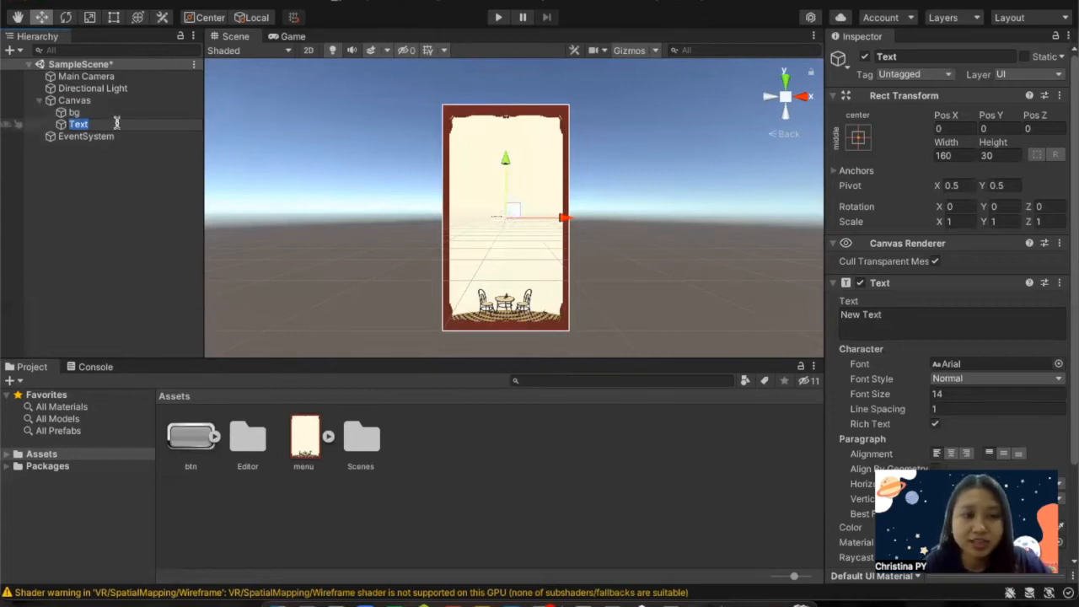
{"action": "type", "text": "judul"}
{"action": "left_click", "coordinate": [104, 190]}
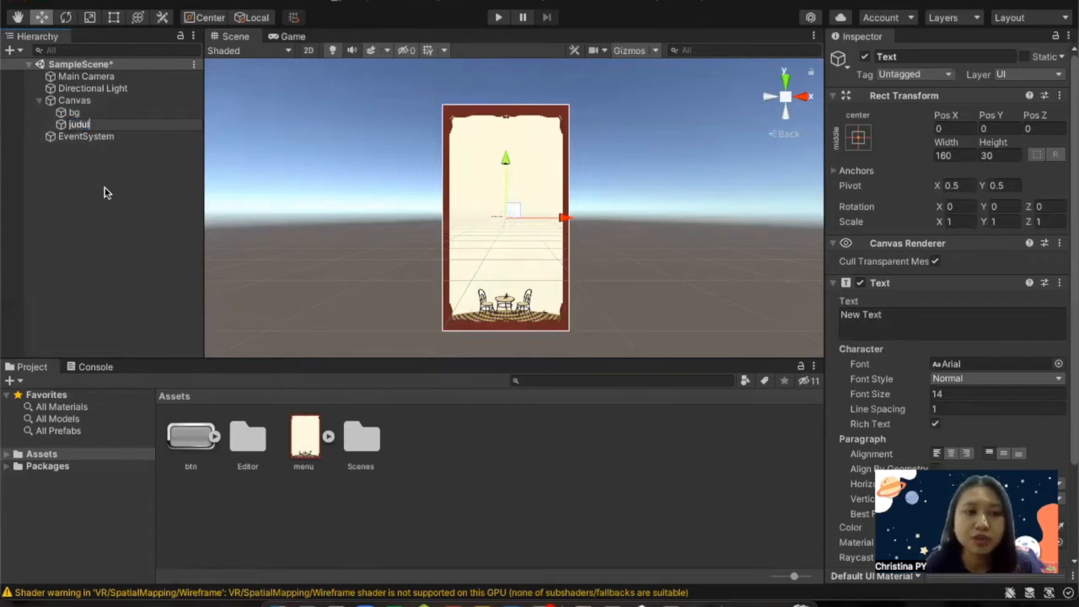
Move the judul text into the upper part of the background, to about X 51 and Y 385.
{"action": "left_click", "coordinate": [94, 124]}
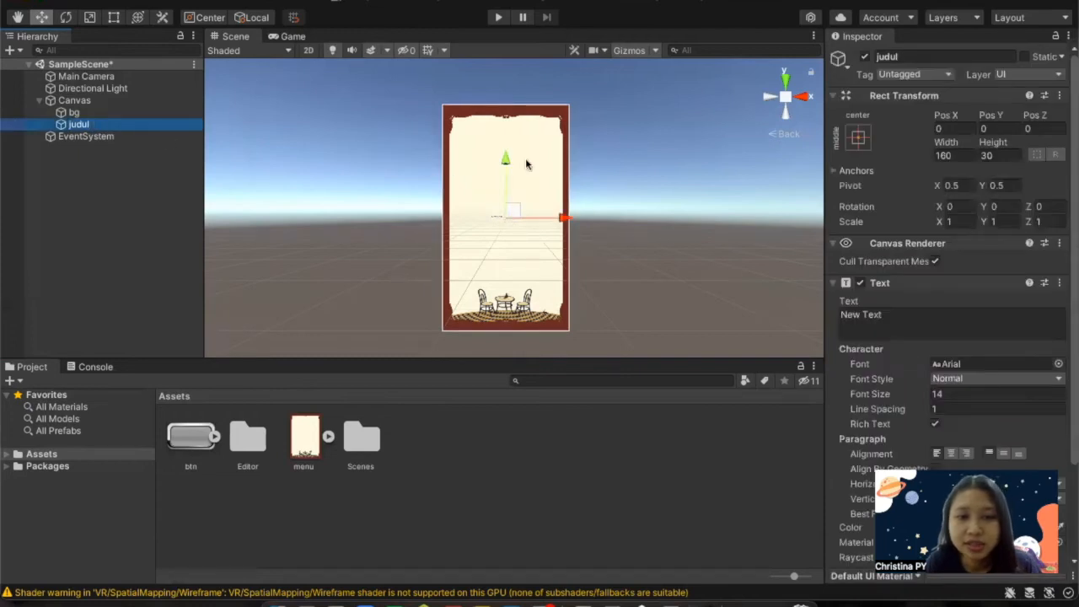
{"action": "left_click_drag", "start_coordinate": [509, 162], "coordinate": [515, 89]}
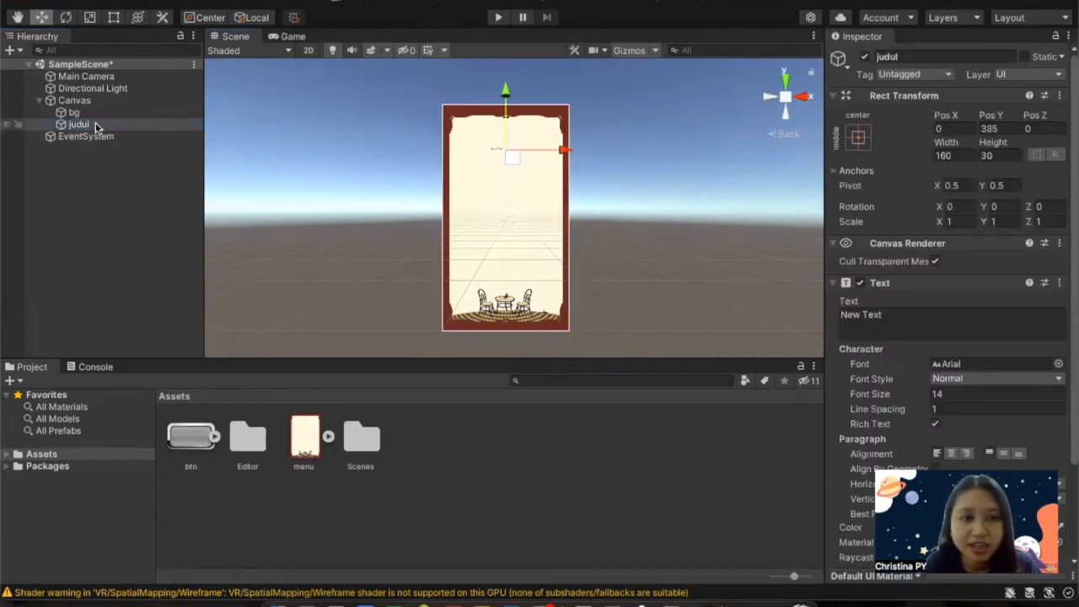
{"action": "left_click", "coordinate": [113, 17]}
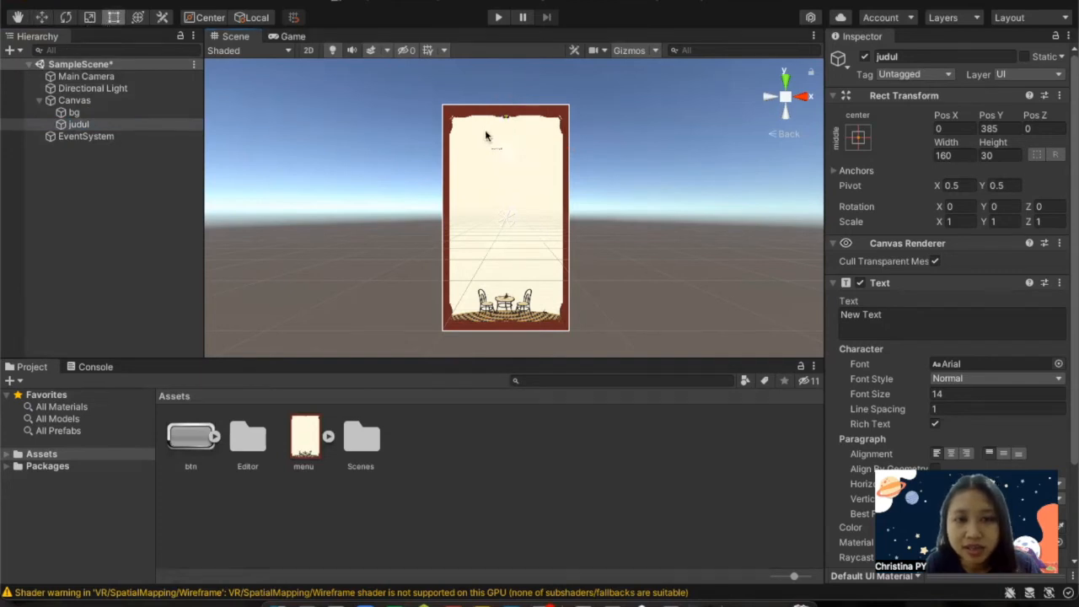
{"action": "left_click", "coordinate": [47, 17]}
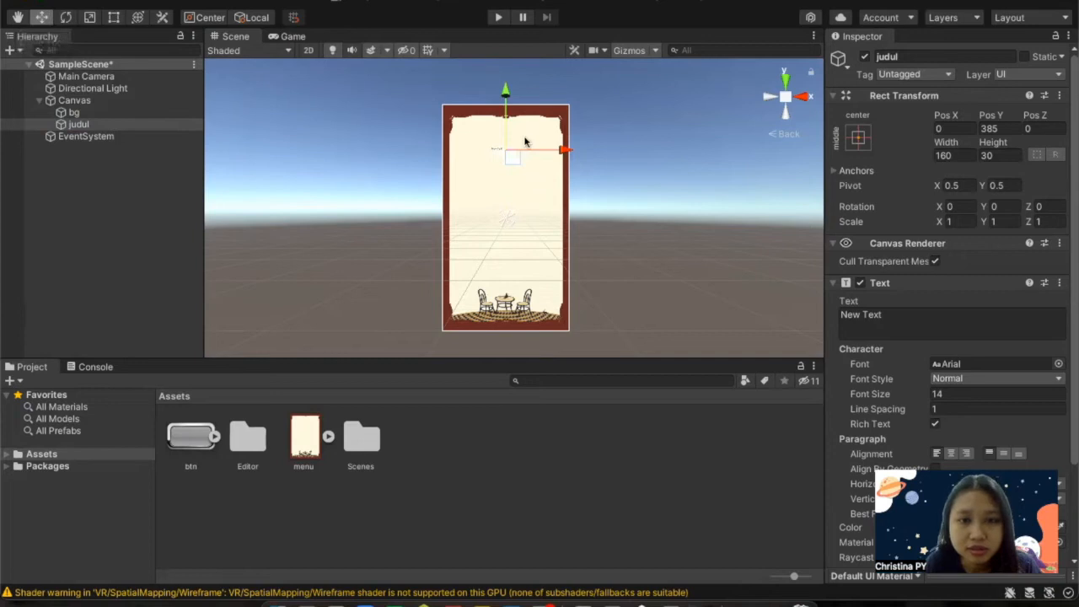
{"action": "left_click_drag", "start_coordinate": [564, 149], "coordinate": [574, 149]}
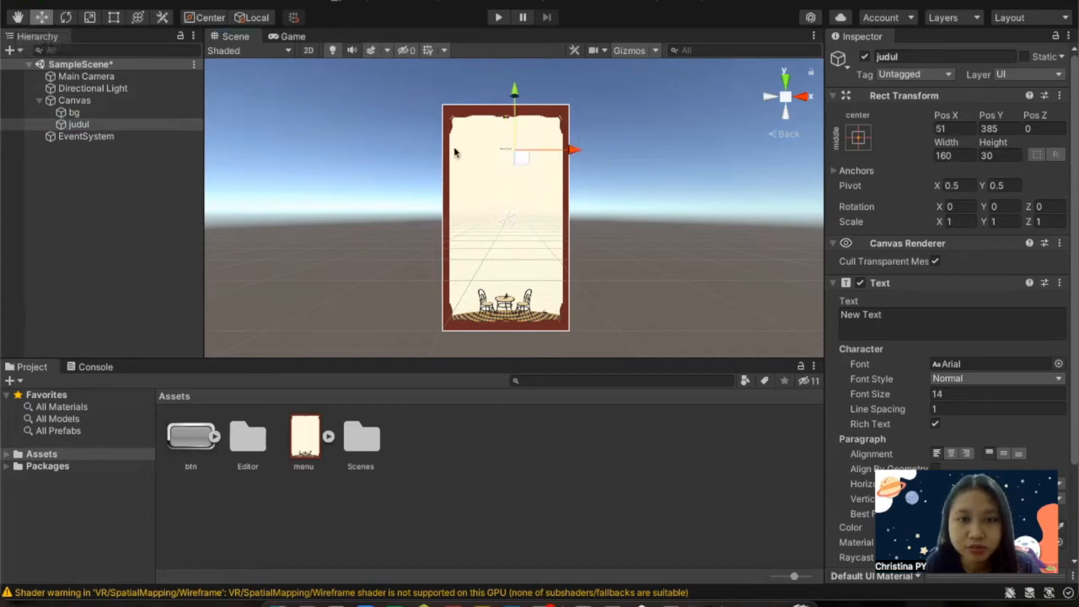
Replace the judul object's placeholder text with APLIKASI AR.
{"action": "double_click", "coordinate": [115, 124]}
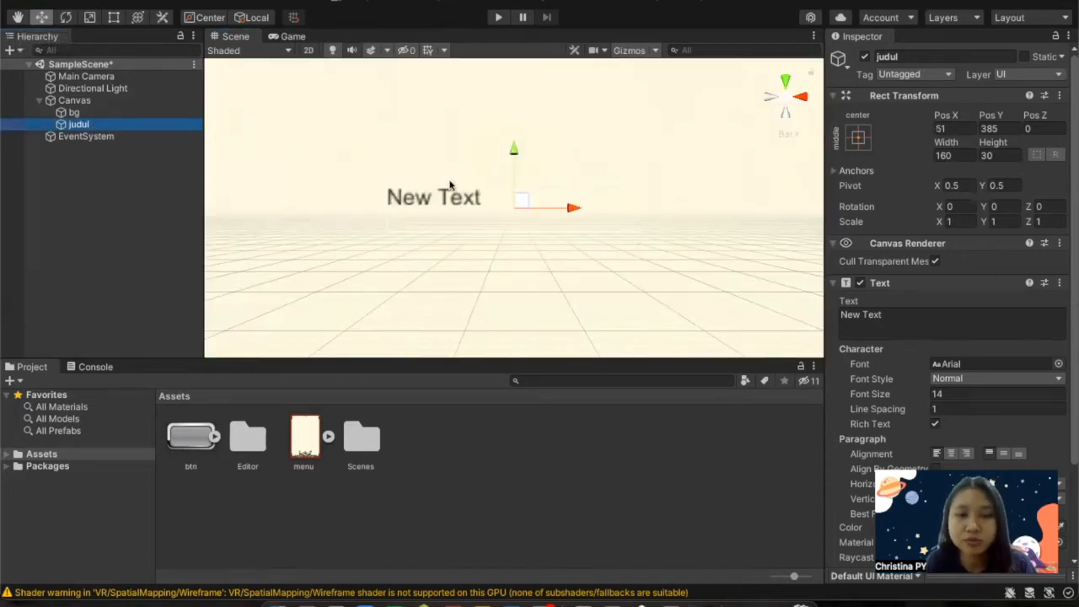
{"action": "scroll", "coordinate": [451, 183], "scroll_direction": "down", "scroll_amount": 3}
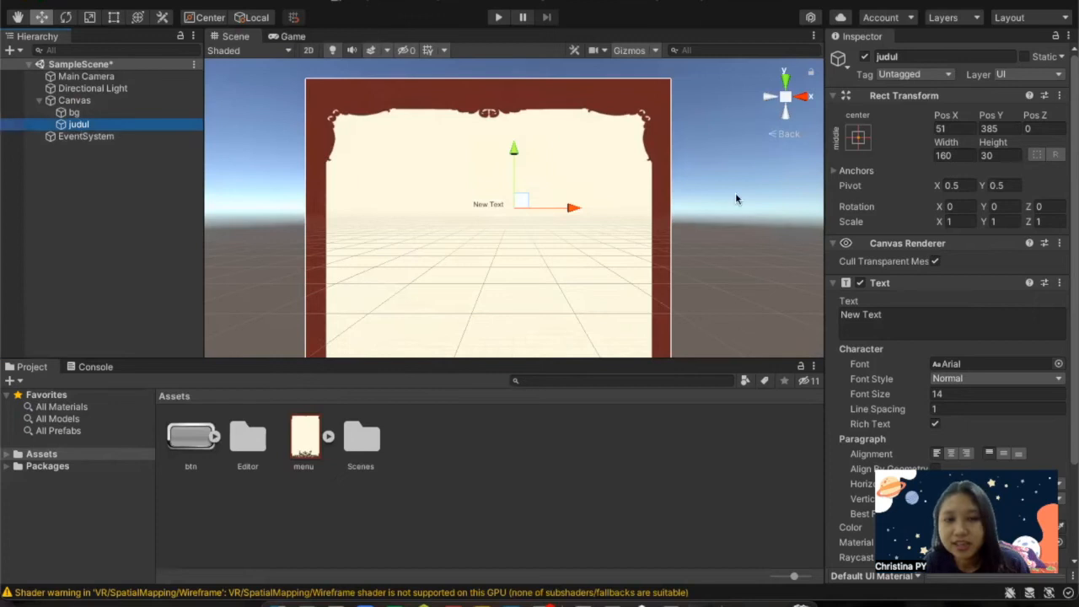
{"action": "left_click", "coordinate": [871, 313]}
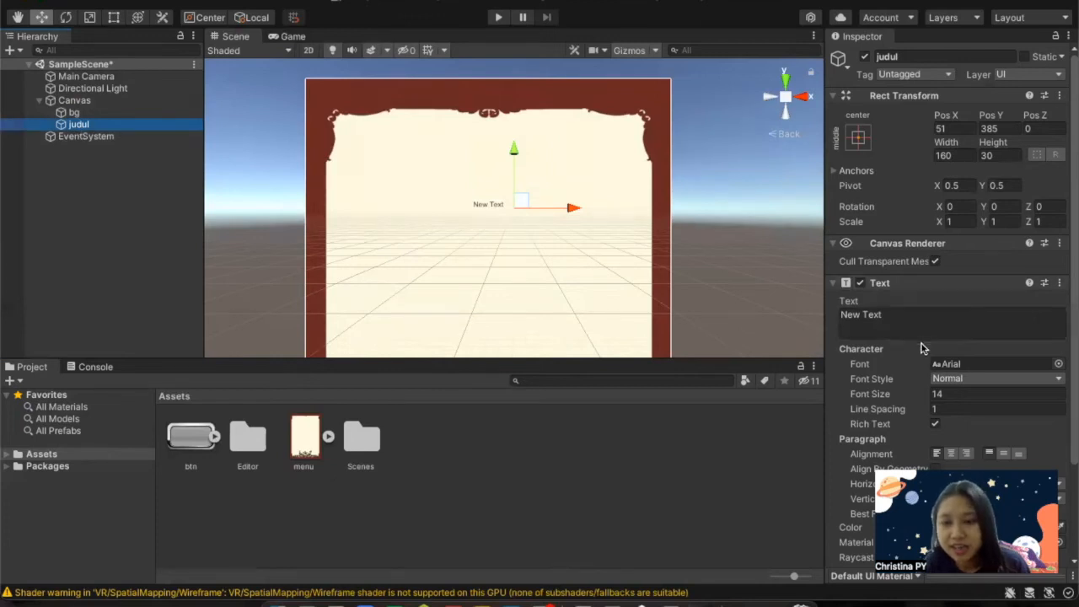
{"action": "scroll", "coordinate": [921, 345], "scroll_direction": "down", "scroll_amount": 1}
{"action": "left_click", "coordinate": [899, 296]}
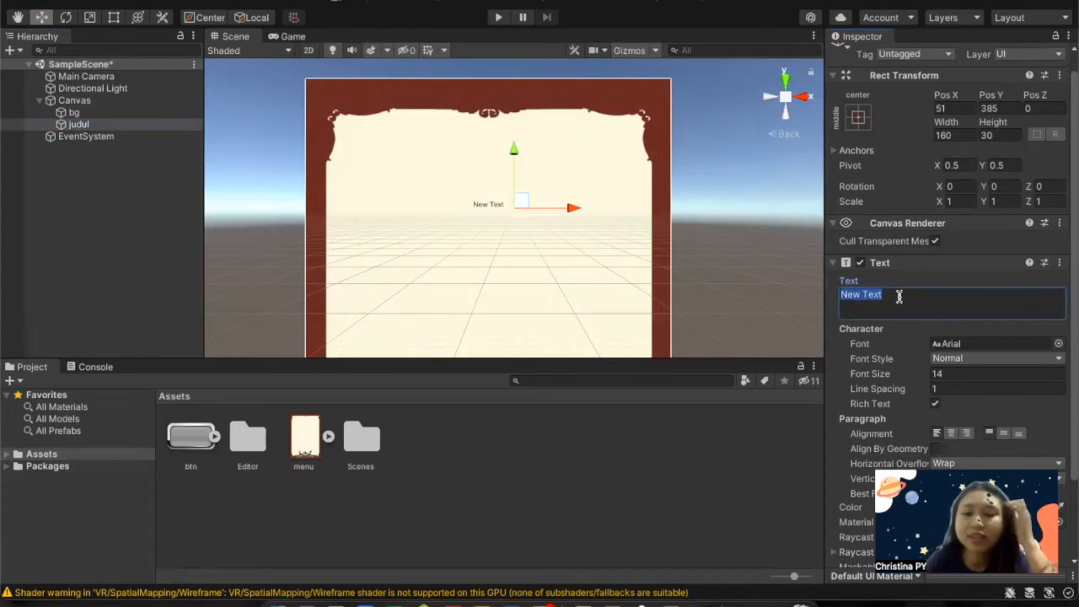
{"action": "type", "text": "APLIKASI AR"}
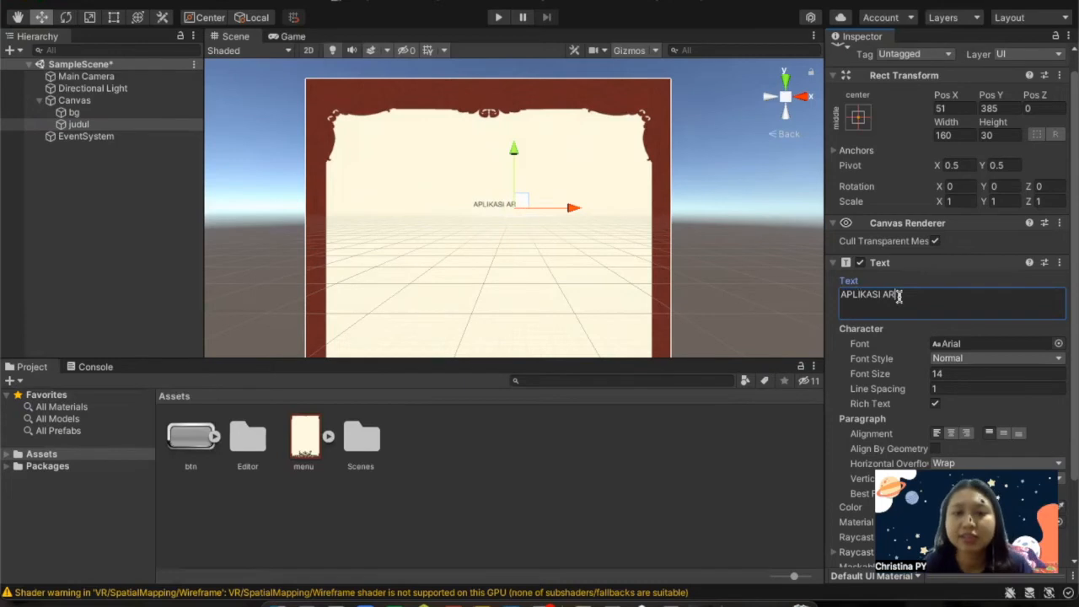
Keep the title in Arial, and set its font style to Bold and its font size to 30.
{"action": "left_click", "coordinate": [1057, 344]}
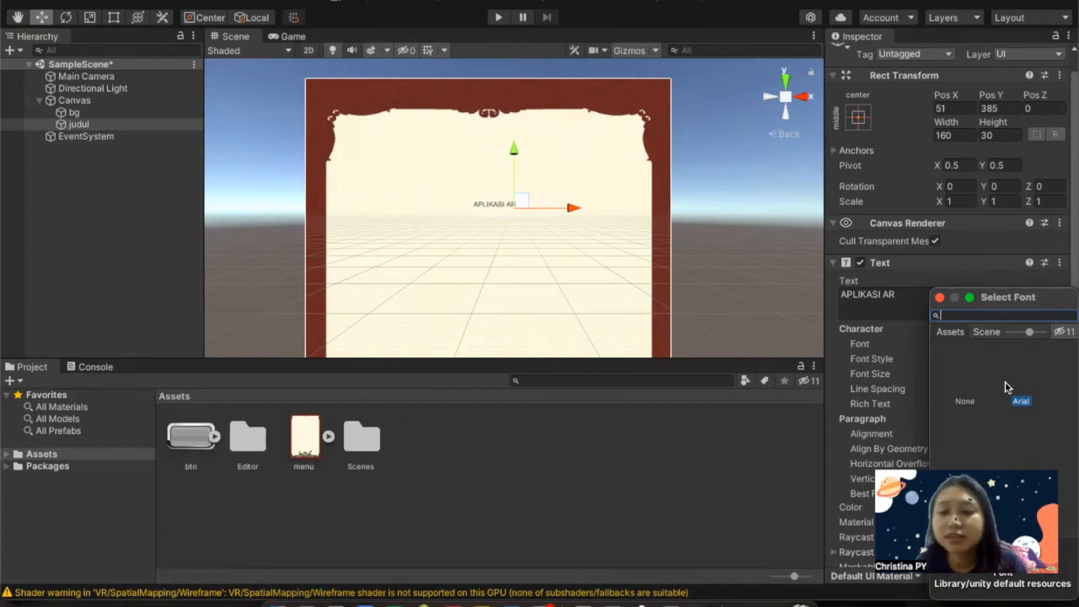
{"action": "left_click", "coordinate": [940, 299]}
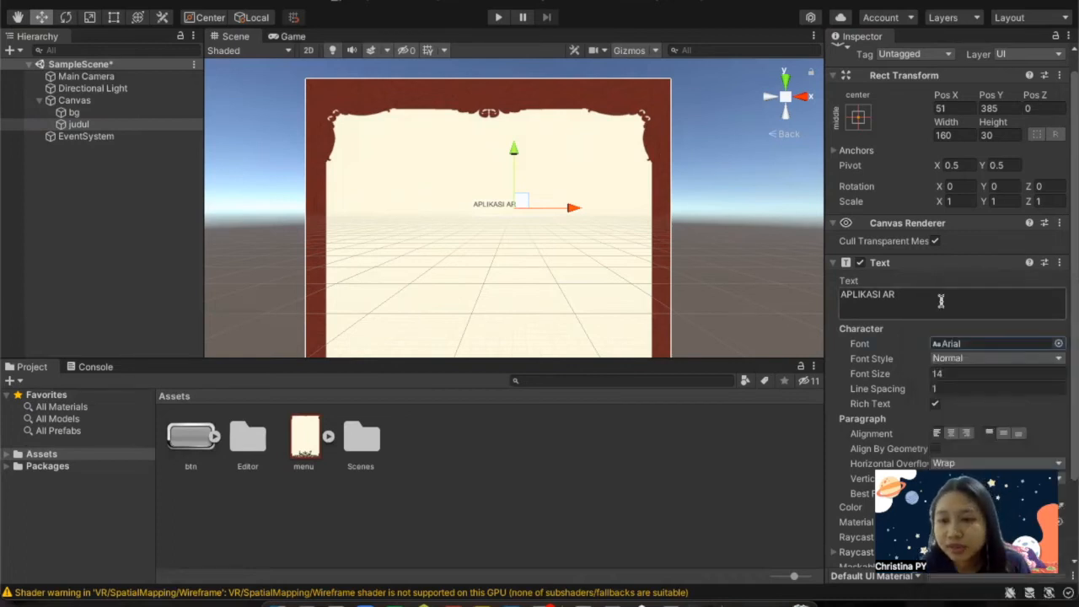
{"action": "left_click", "coordinate": [974, 360]}
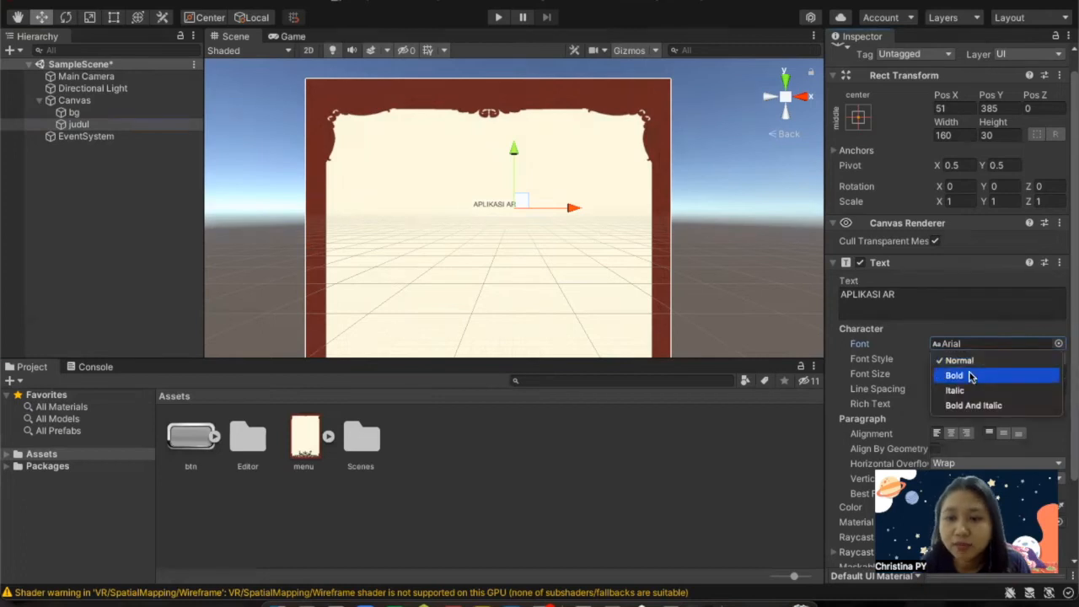
{"action": "left_click", "coordinate": [970, 376]}
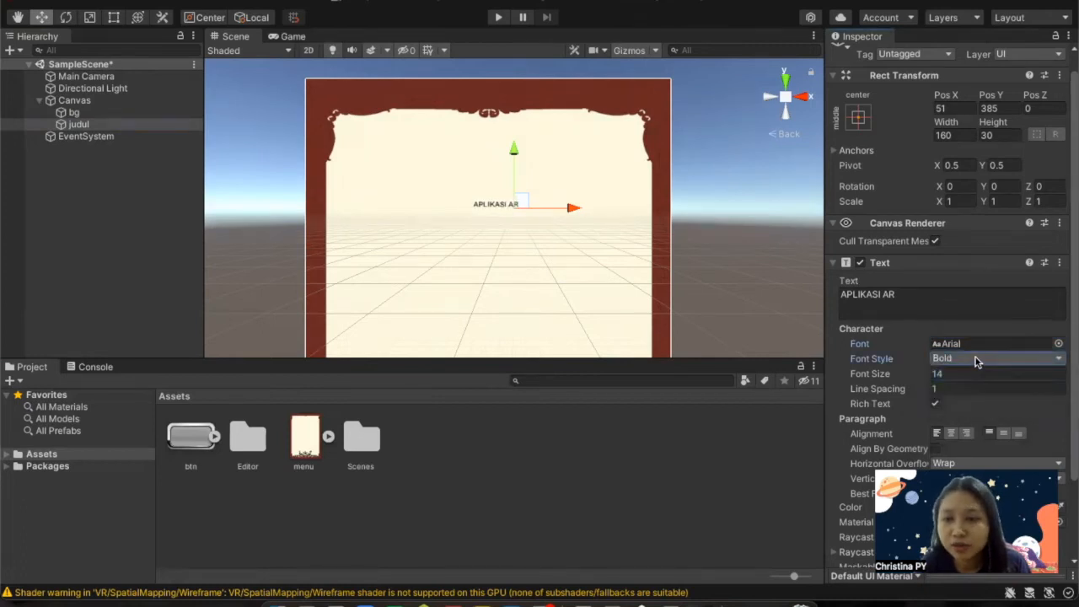
{"action": "left_click", "coordinate": [974, 361]}
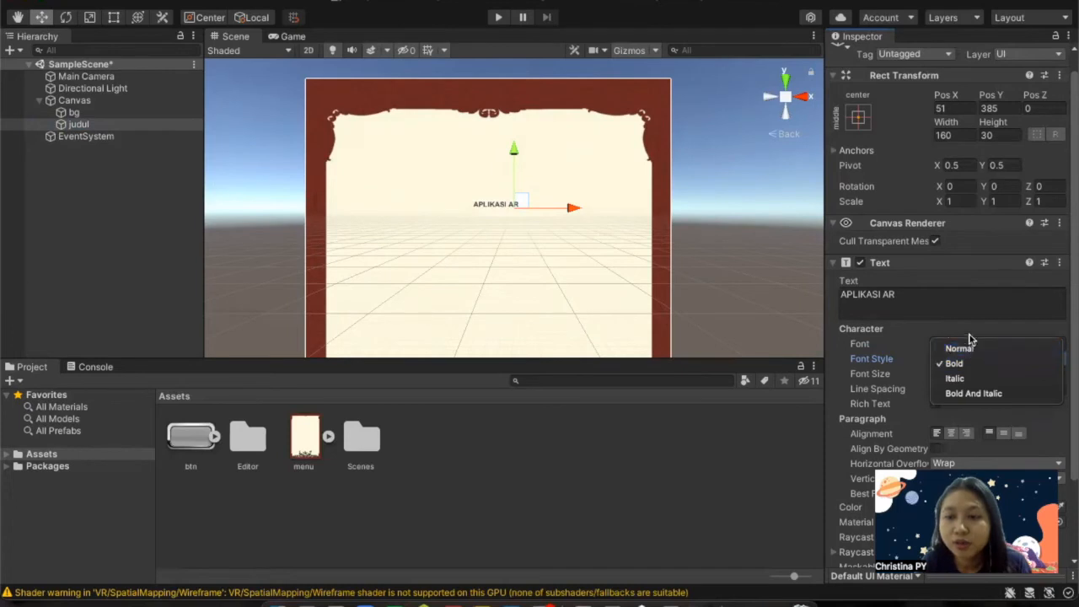
{"action": "left_click", "coordinate": [971, 335]}
{"action": "left_click", "coordinate": [948, 373]}
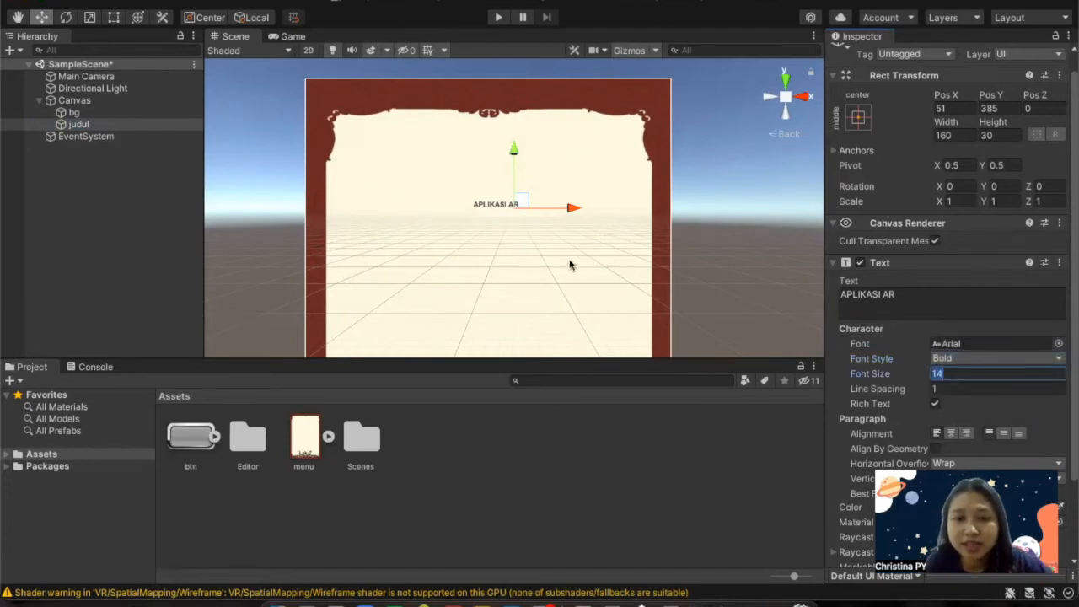
{"action": "type", "text": "30"}
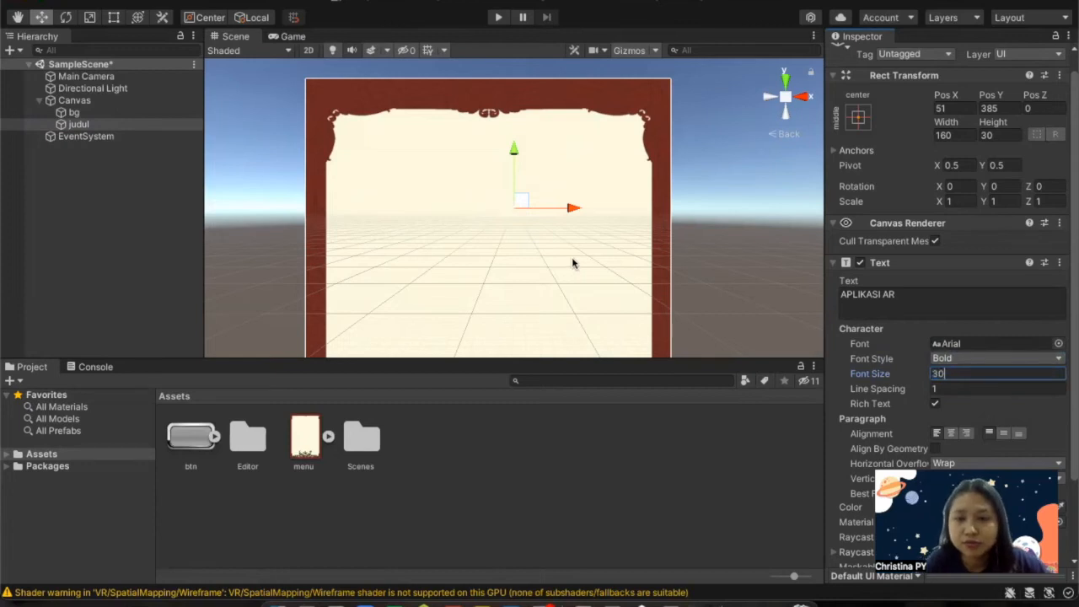
Enlarge the judul text box with the Rect tool to about 601 by 119, nearly spanning the inner frame's width.
{"action": "left_click", "coordinate": [497, 246]}
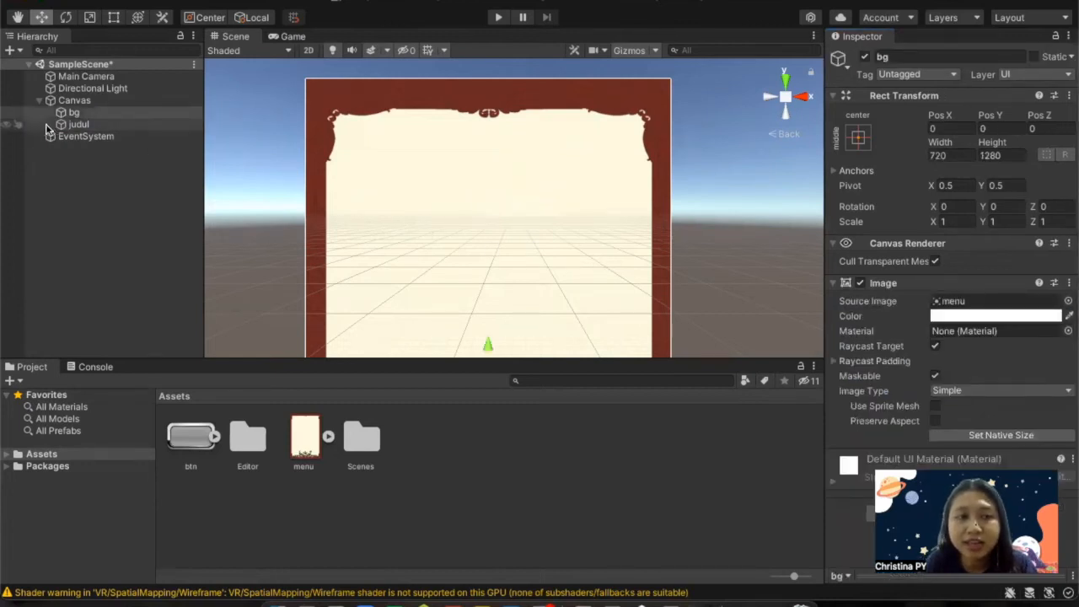
{"action": "left_click", "coordinate": [74, 124]}
{"action": "left_click", "coordinate": [114, 17]}
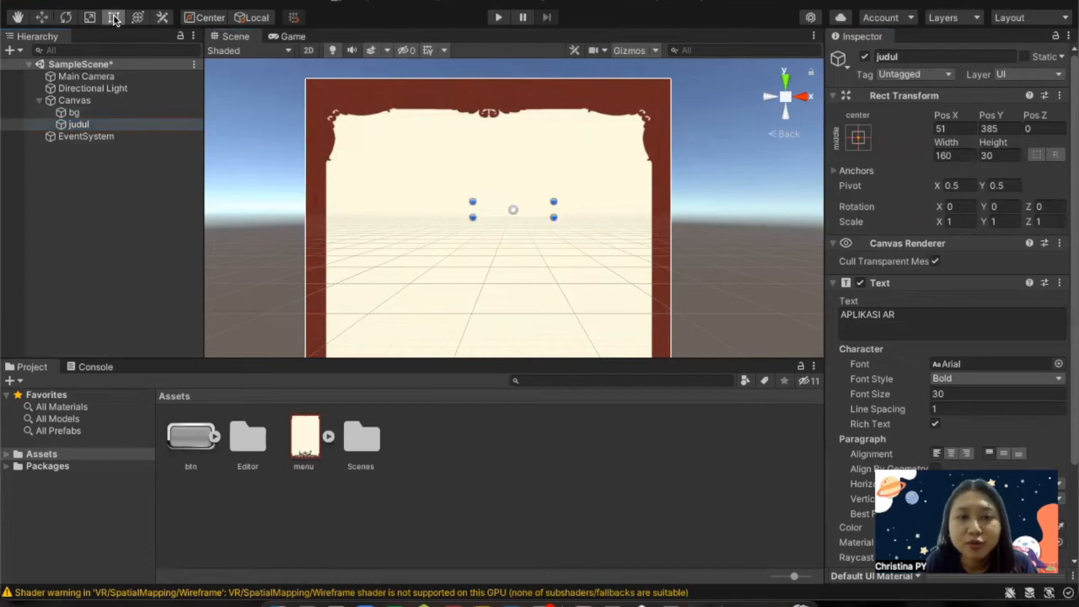
{"action": "left_click_drag", "start_coordinate": [554, 201], "coordinate": [646, 156]}
{"action": "left_click_drag", "start_coordinate": [471, 209], "coordinate": [341, 217]}
Set the judul title's font size to 60 and center its text horizontally.
{"action": "left_click", "coordinate": [951, 394]}
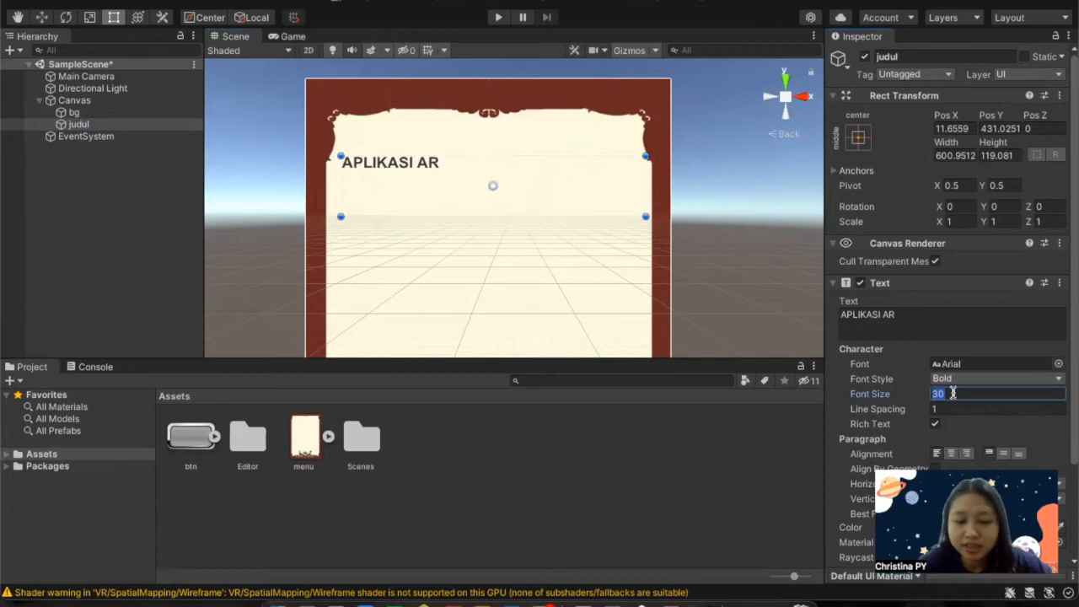
{"action": "type", "text": "80"}
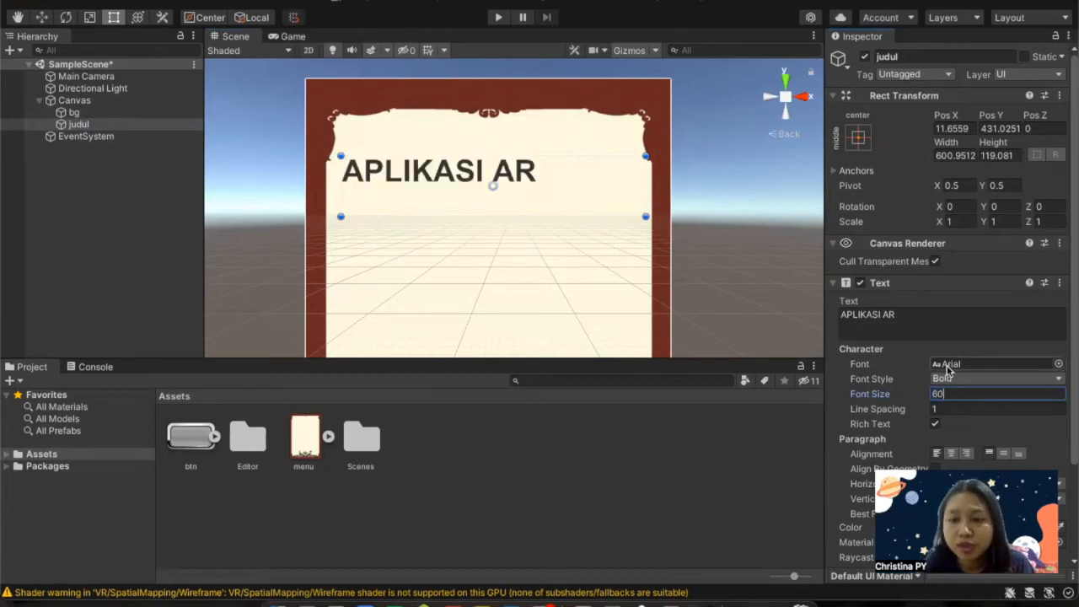
{"action": "left_click", "coordinate": [952, 455]}
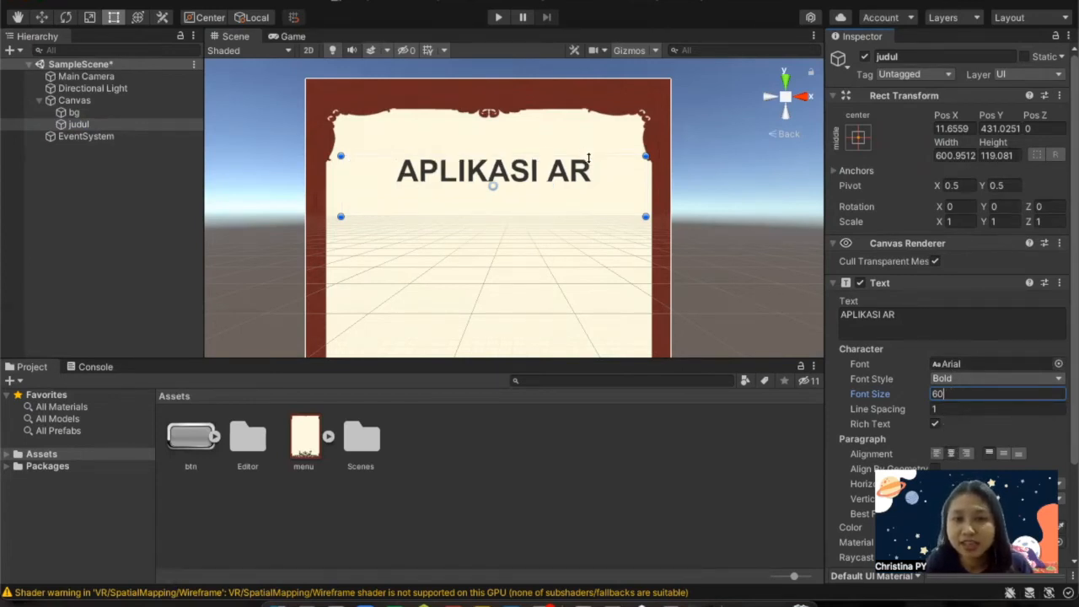
Change the APLIKASI AR title's text color to bright red.
{"action": "scroll", "coordinate": [910, 366], "scroll_direction": "down", "scroll_amount": 3}
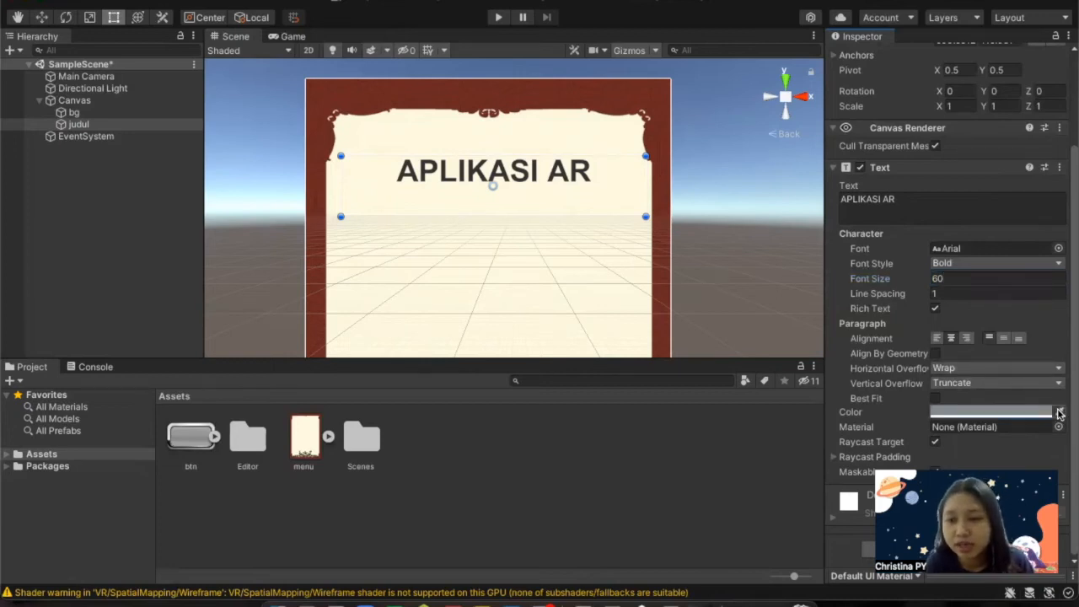
{"action": "left_click", "coordinate": [1046, 412]}
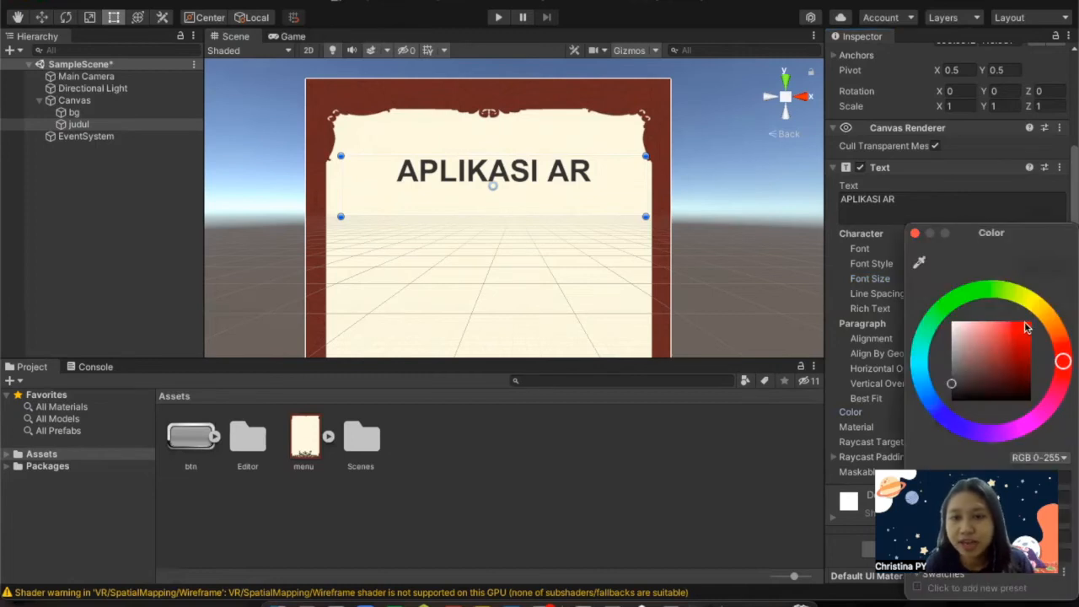
{"action": "left_click", "coordinate": [1025, 325]}
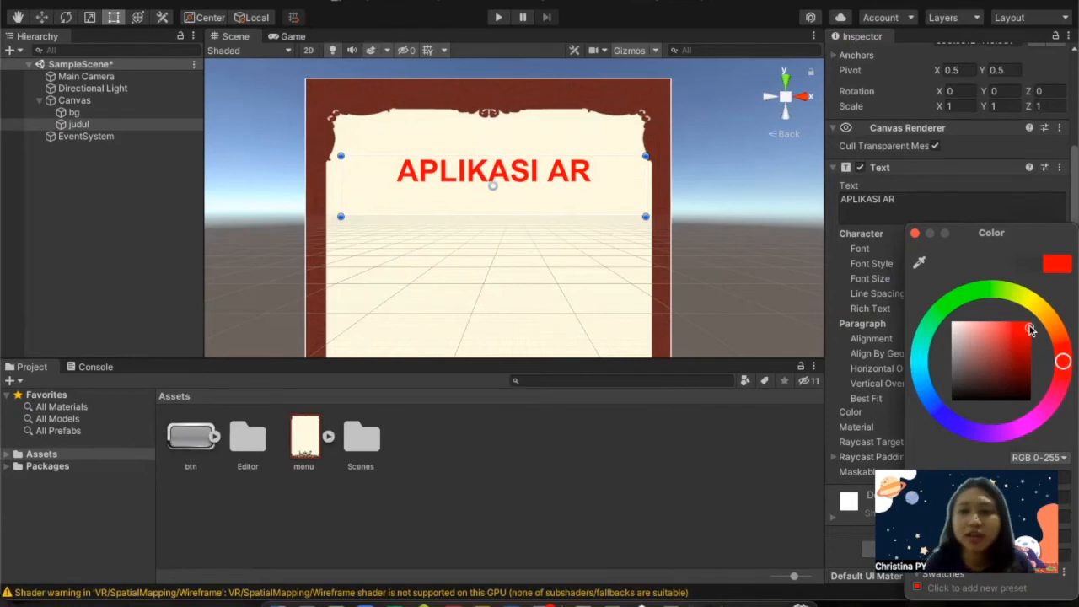
{"action": "left_click", "coordinate": [915, 234]}
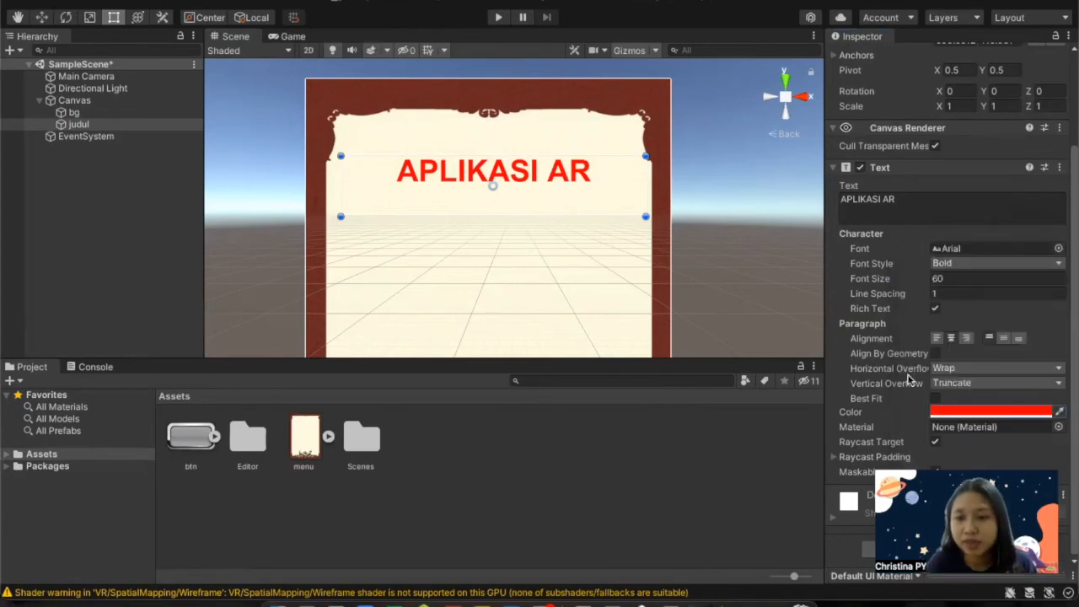
{"action": "left_click", "coordinate": [525, 231]}
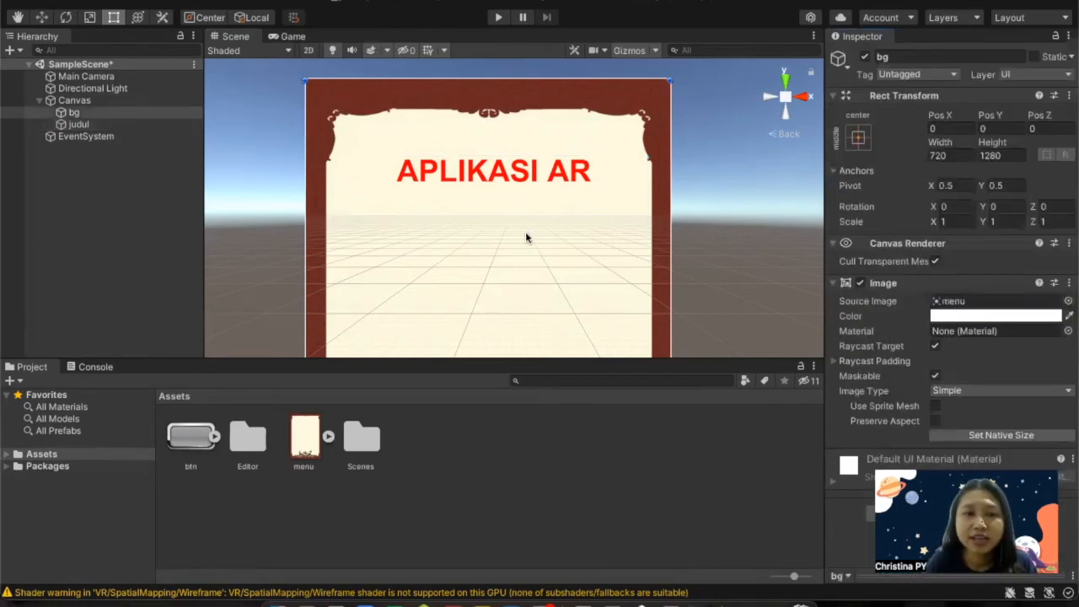
Add a standard UI Button as a child of the Canvas and name it Scan AR.
{"action": "scroll", "coordinate": [491, 271], "scroll_direction": "down", "scroll_amount": 5}
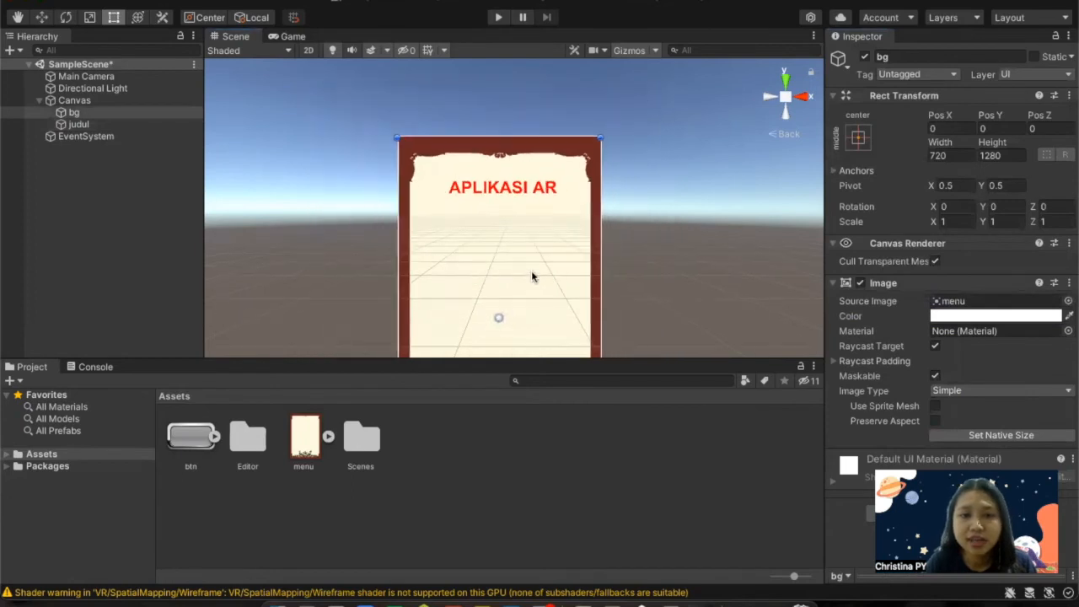
{"action": "left_click", "coordinate": [19, 17]}
{"action": "left_click_drag", "start_coordinate": [335, 231], "coordinate": [334, 161]}
{"action": "scroll", "coordinate": [346, 223], "scroll_direction": "down", "scroll_amount": 2}
{"action": "scroll", "coordinate": [345, 222], "scroll_direction": "down", "scroll_amount": 1}
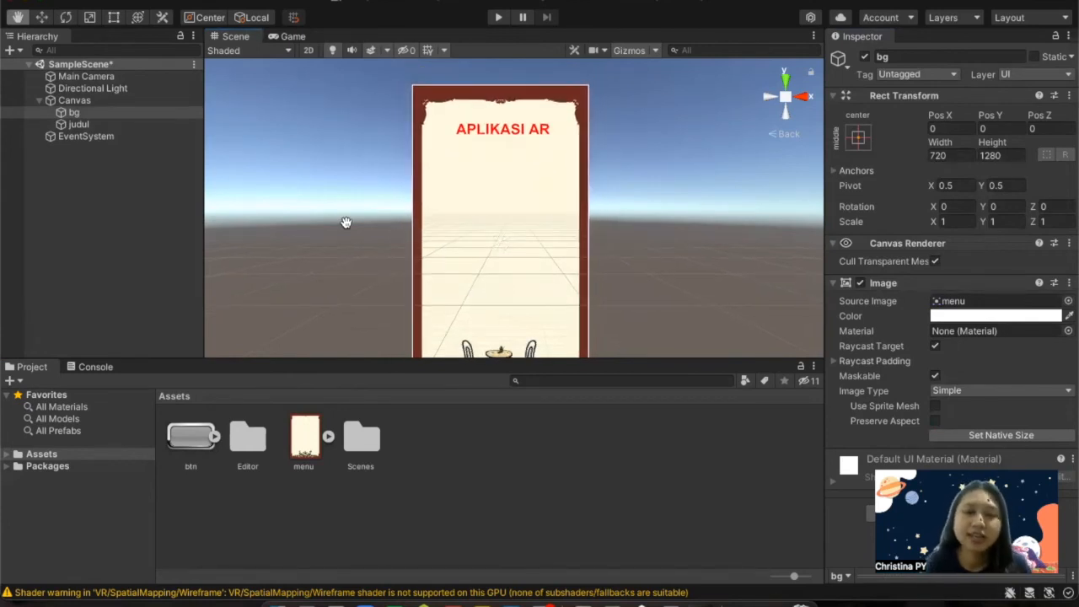
{"action": "left_click", "coordinate": [119, 202]}
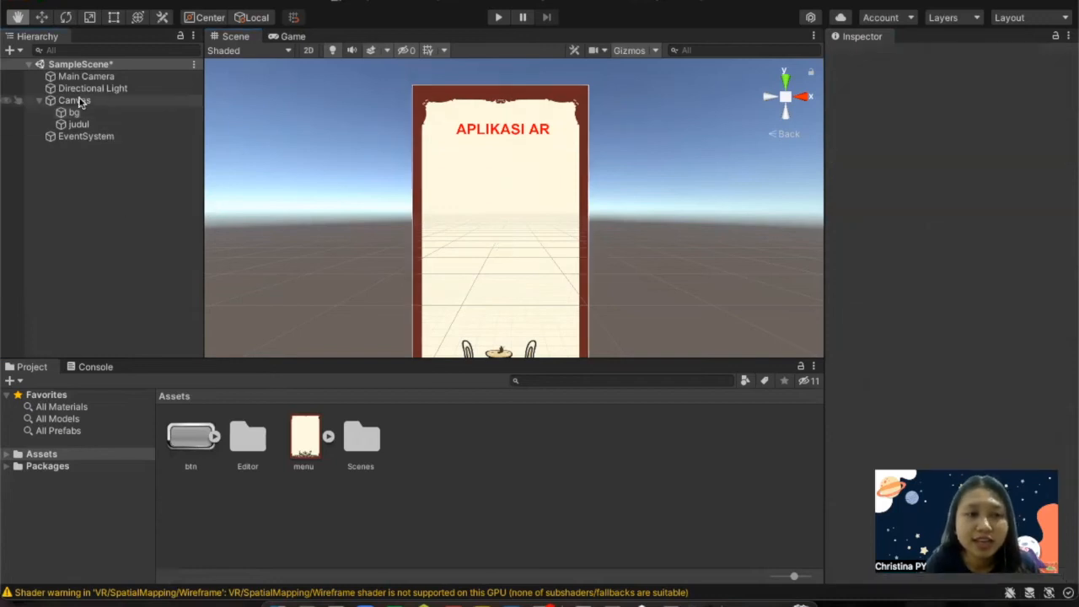
{"action": "left_click", "coordinate": [74, 100]}
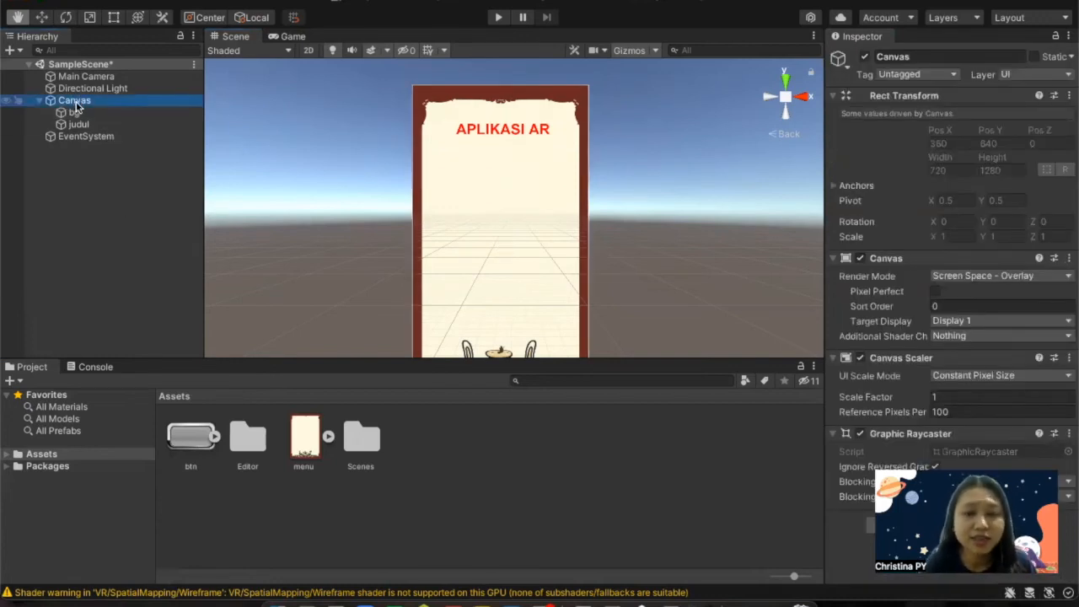
{"action": "right_click", "coordinate": [75, 104]}
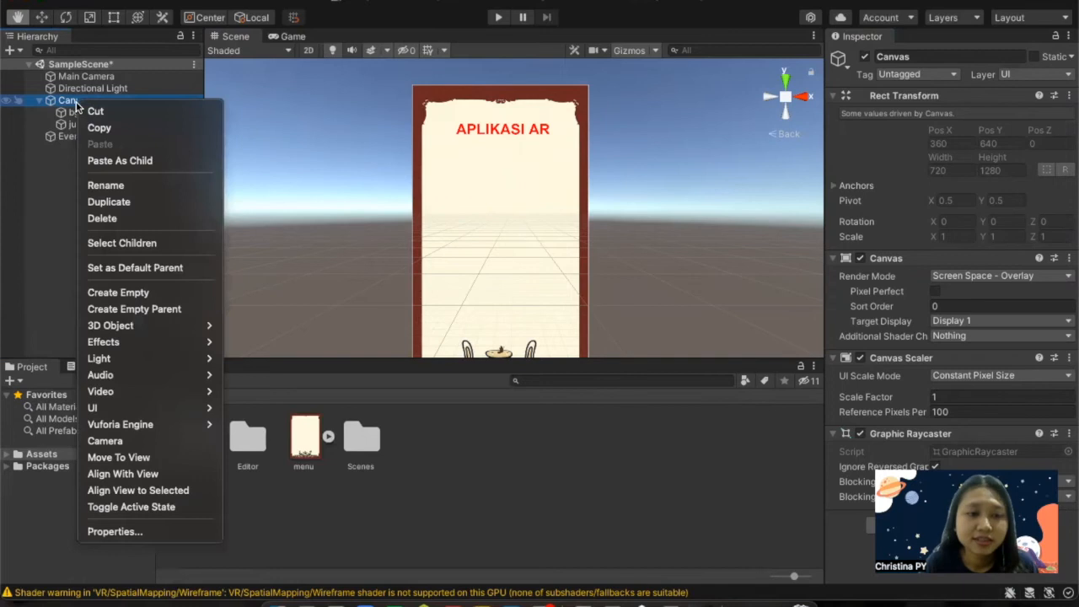
{"action": "mouse_move", "coordinate": [137, 408]}
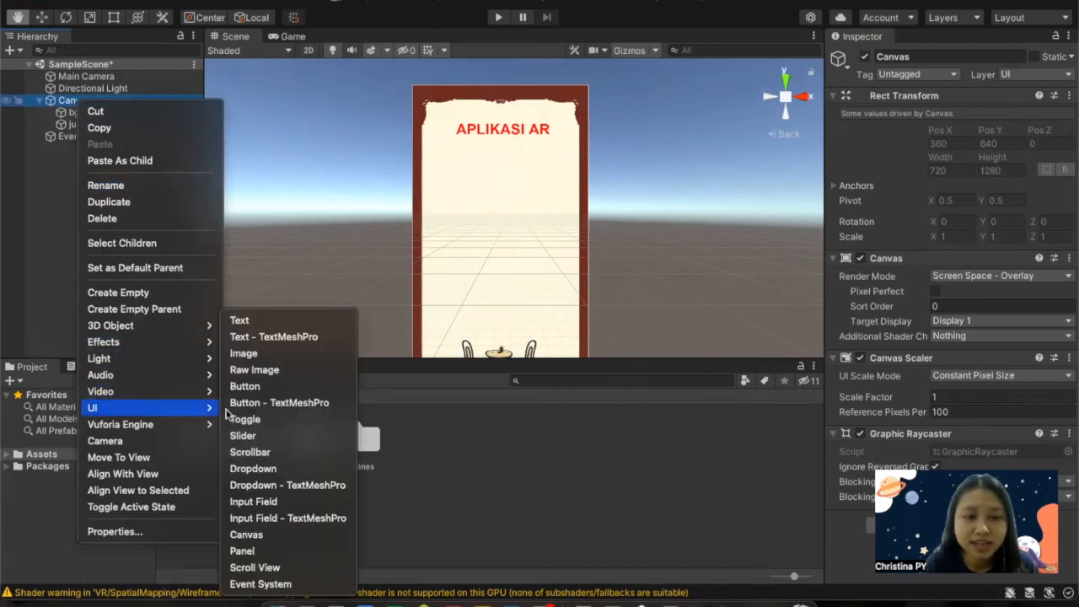
{"action": "left_click", "coordinate": [268, 391]}
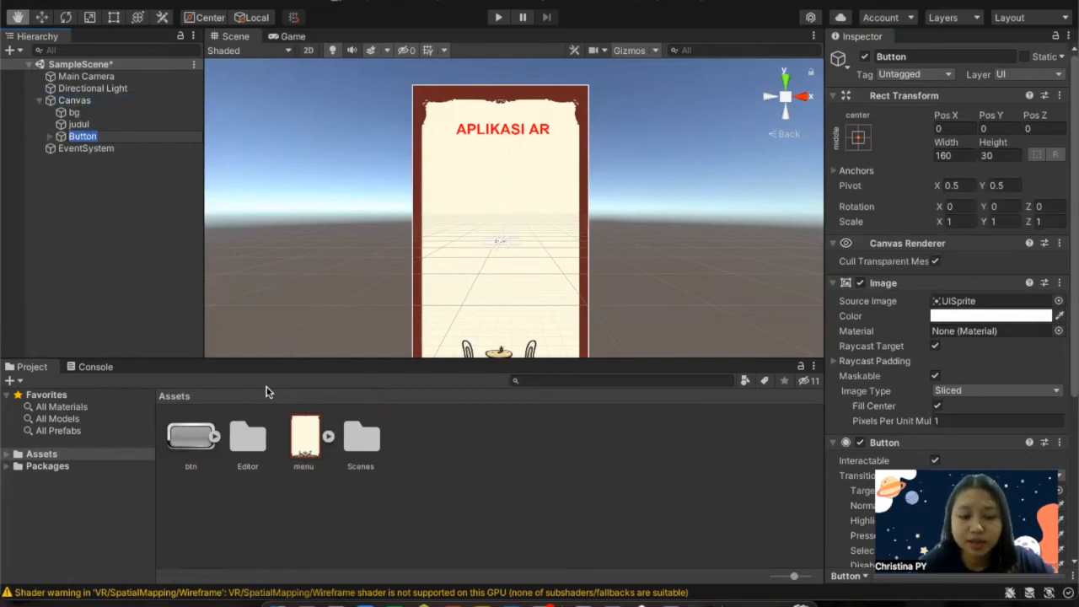
{"action": "type", "text": "Scan A"}
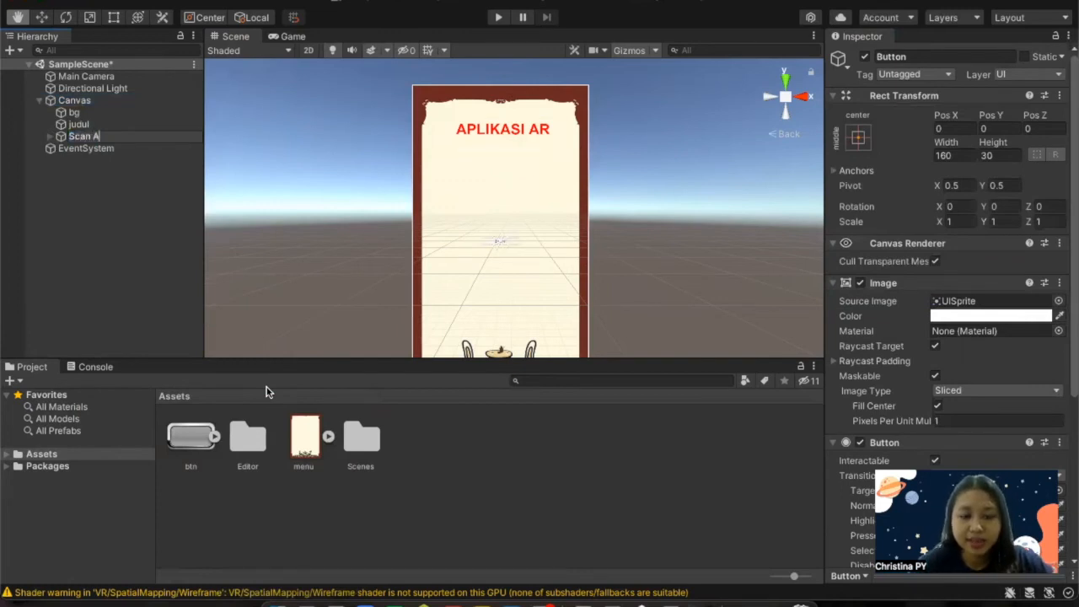
{"action": "type", "text": "R"}
{"action": "left_click", "coordinate": [135, 253]}
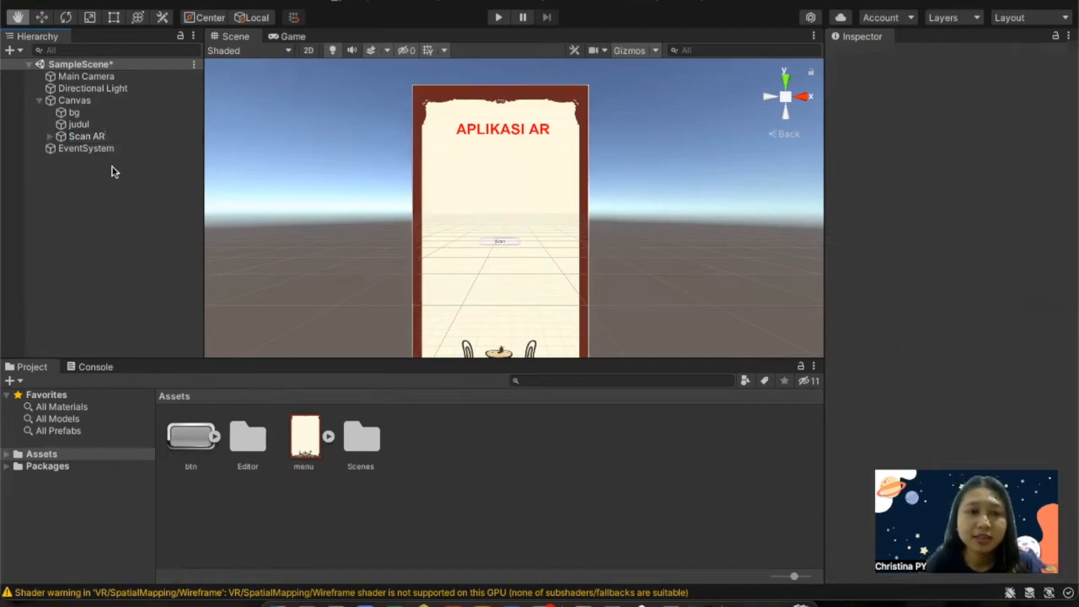
Move the Scan AR button up beneath the title and enlarge it with the Rect tool to about 283 by 92.
{"action": "left_click", "coordinate": [100, 138]}
{"action": "left_click", "coordinate": [41, 17]}
{"action": "left_click_drag", "start_coordinate": [499, 186], "coordinate": [499, 124]}
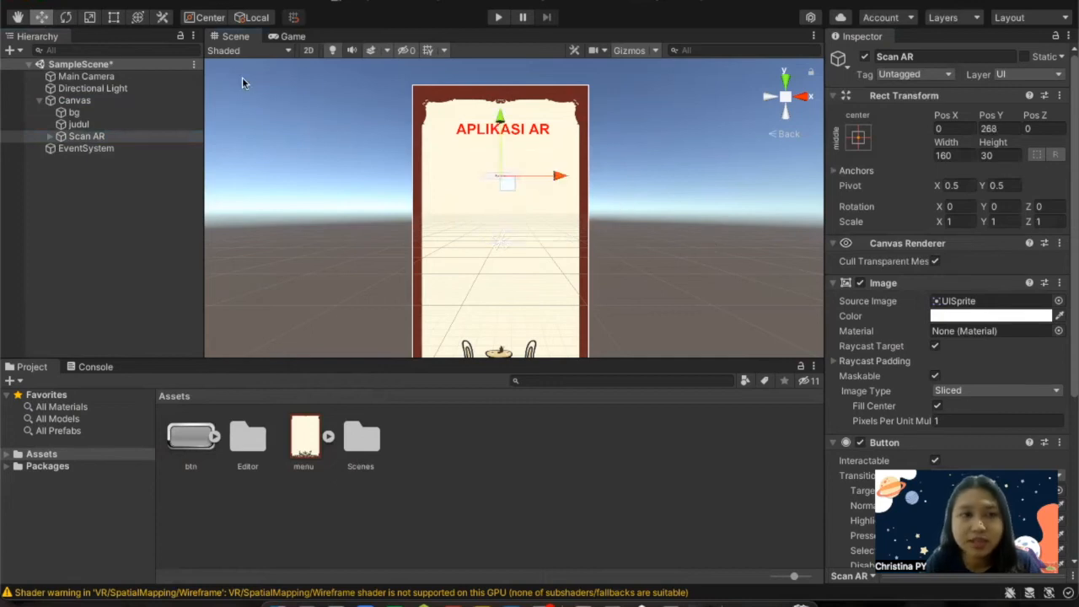
{"action": "key", "text": "t"}
{"action": "left_click_drag", "start_coordinate": [519, 178], "coordinate": [467, 175]}
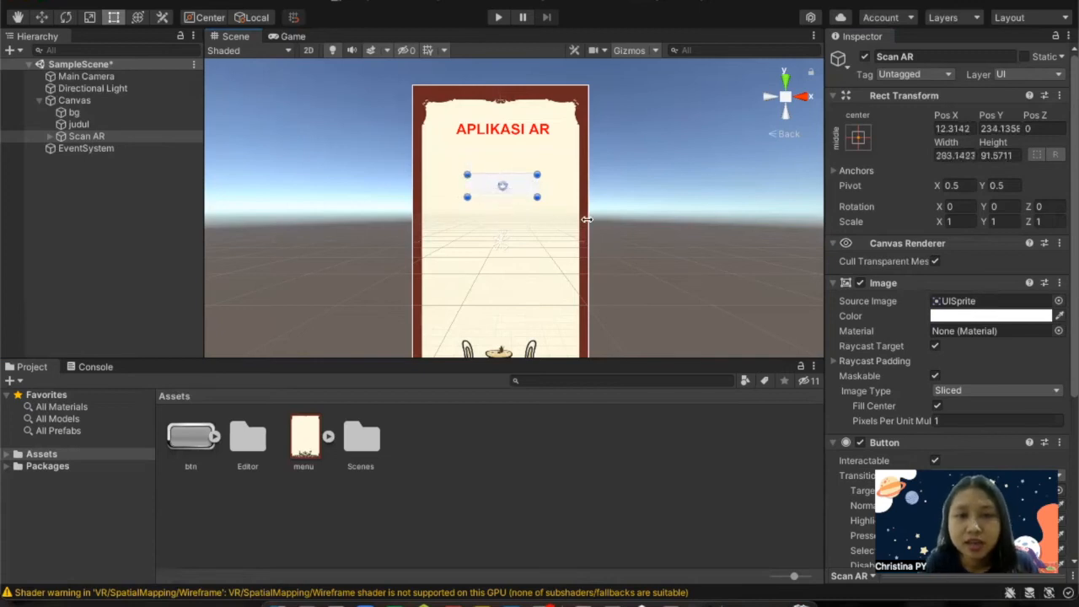
{"action": "left_click", "coordinate": [536, 233]}
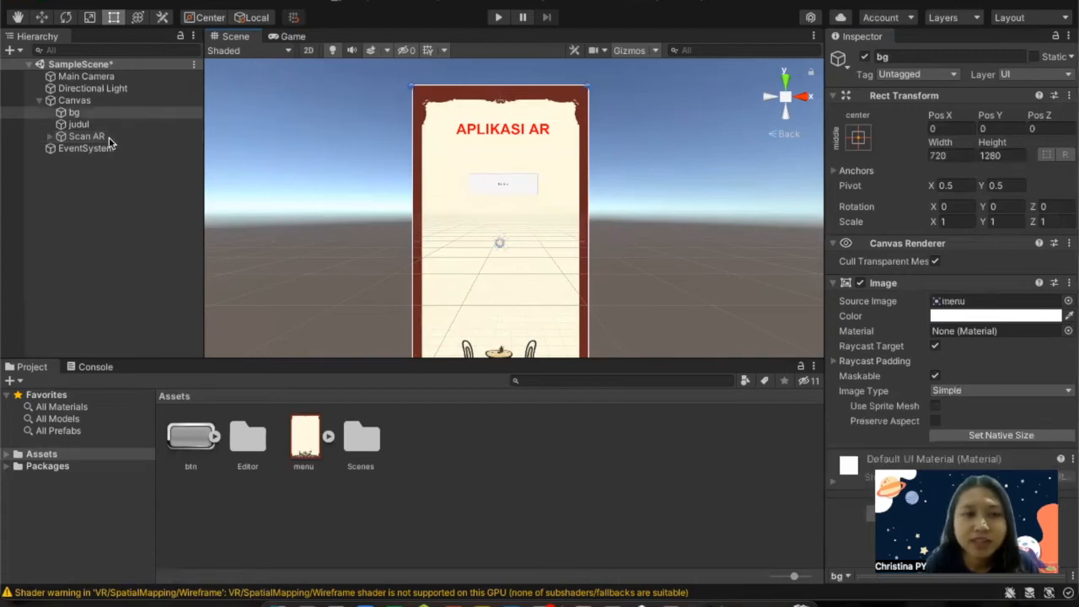
Replace the label text inside the Scan AR button with Scan AR.
{"action": "left_click", "coordinate": [51, 138]}
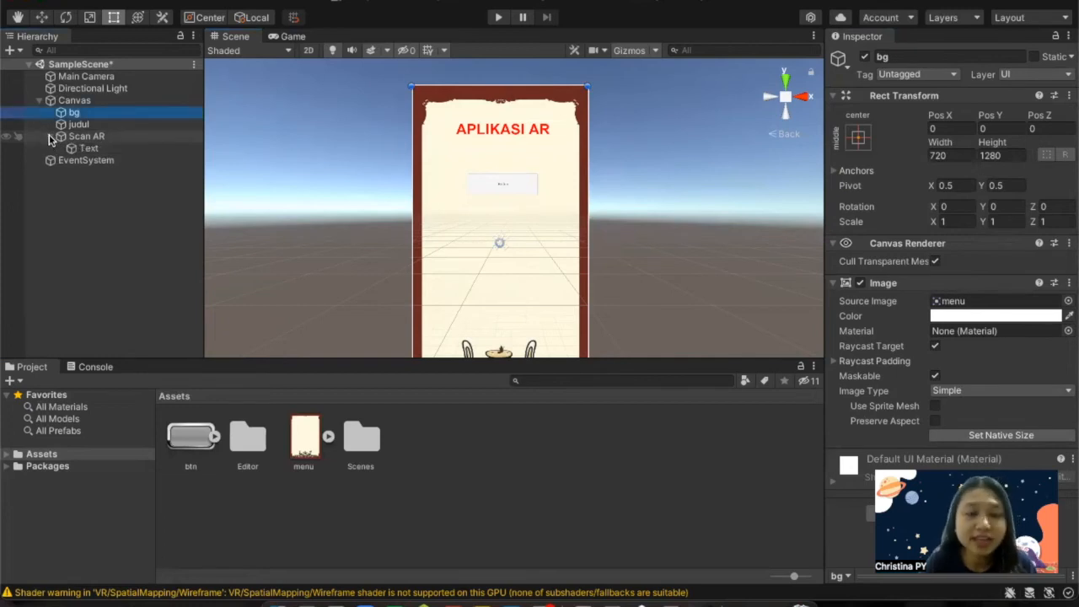
{"action": "left_click", "coordinate": [88, 149]}
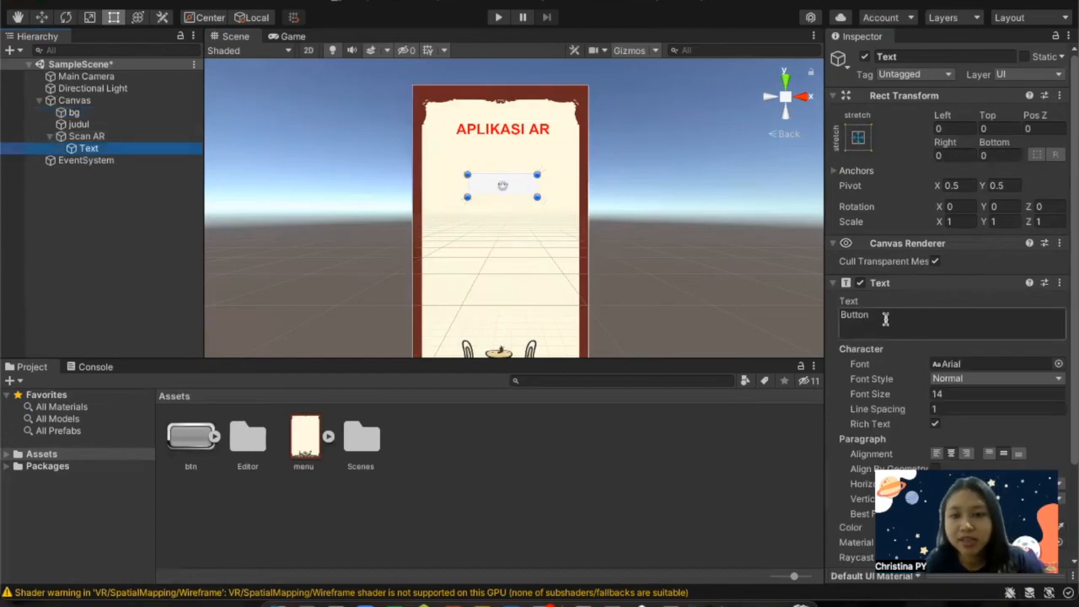
{"action": "left_click", "coordinate": [885, 318]}
{"action": "type", "text": "Scan AR"}
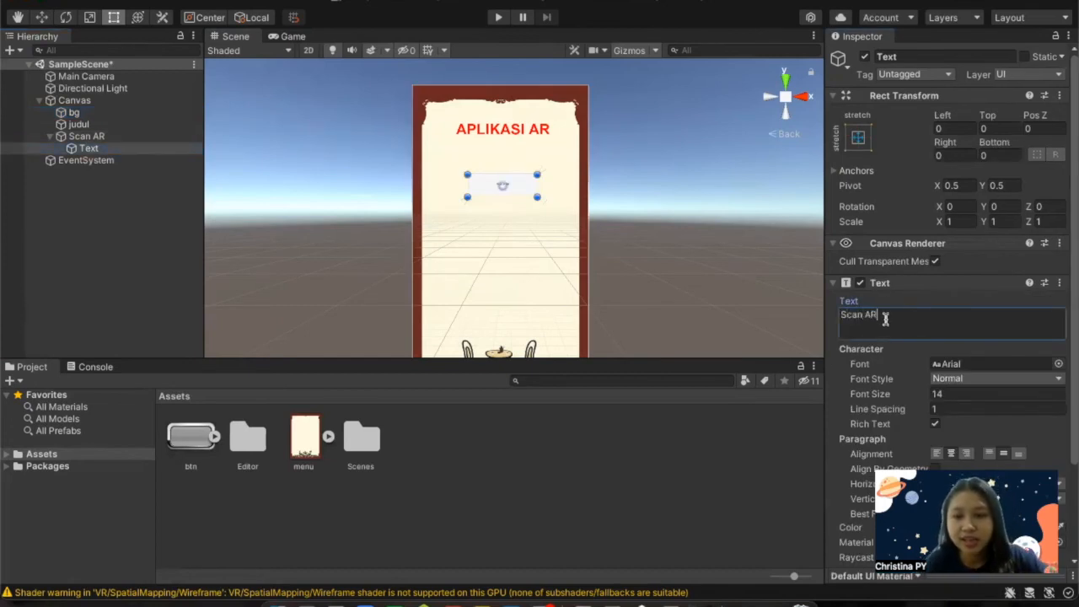
Set the button label's font size to 40 and its font style to Bold.
{"action": "left_click", "coordinate": [952, 393]}
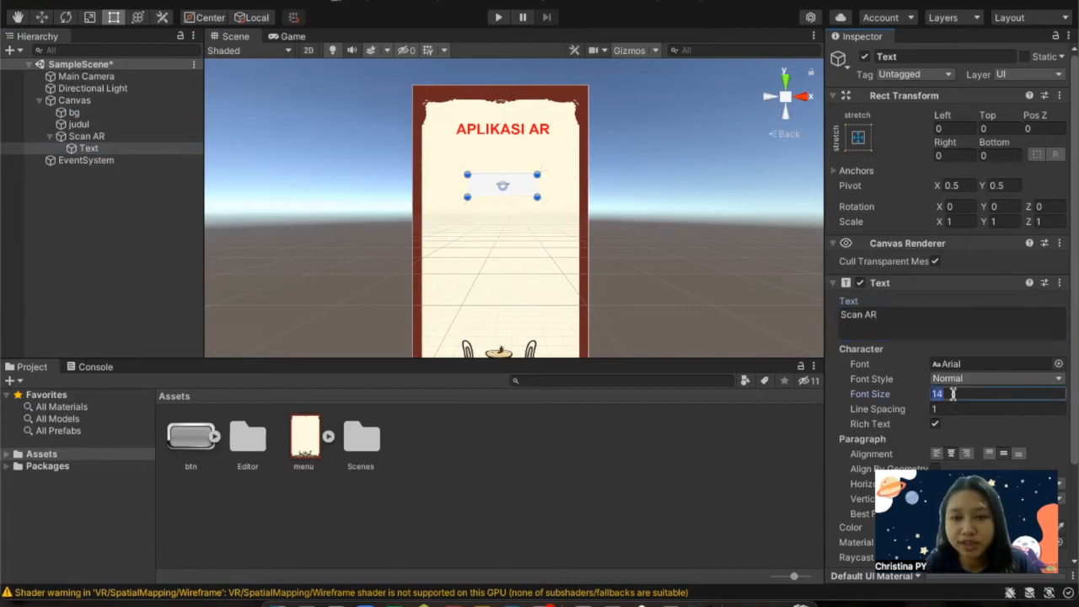
{"action": "type", "text": "30"}
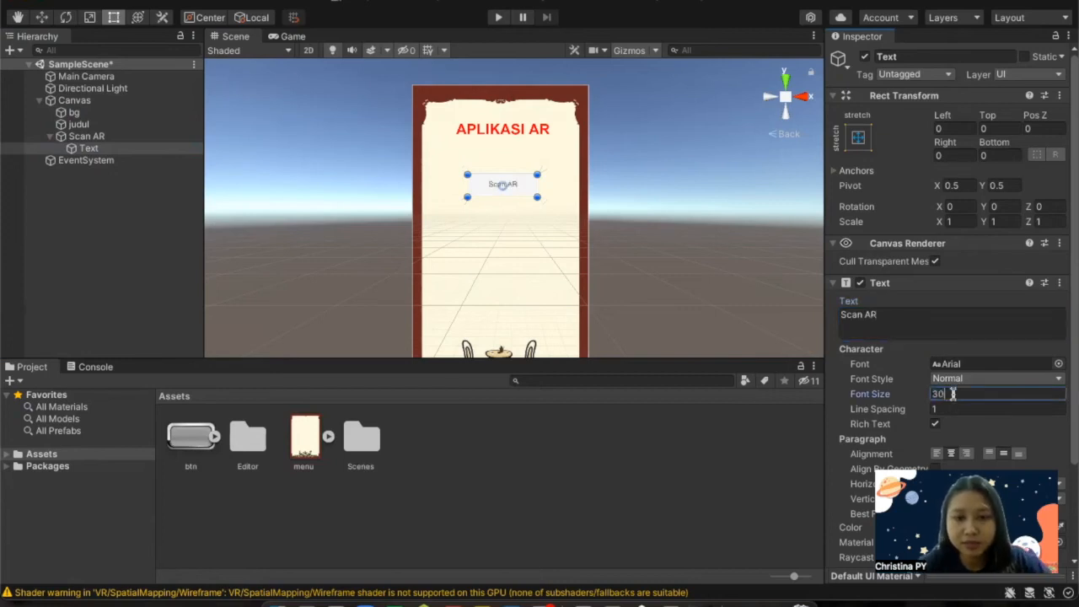
{"action": "key", "text": "BackSpace"}
{"action": "key", "text": "BackSpace"}
{"action": "type", "text": "40"}
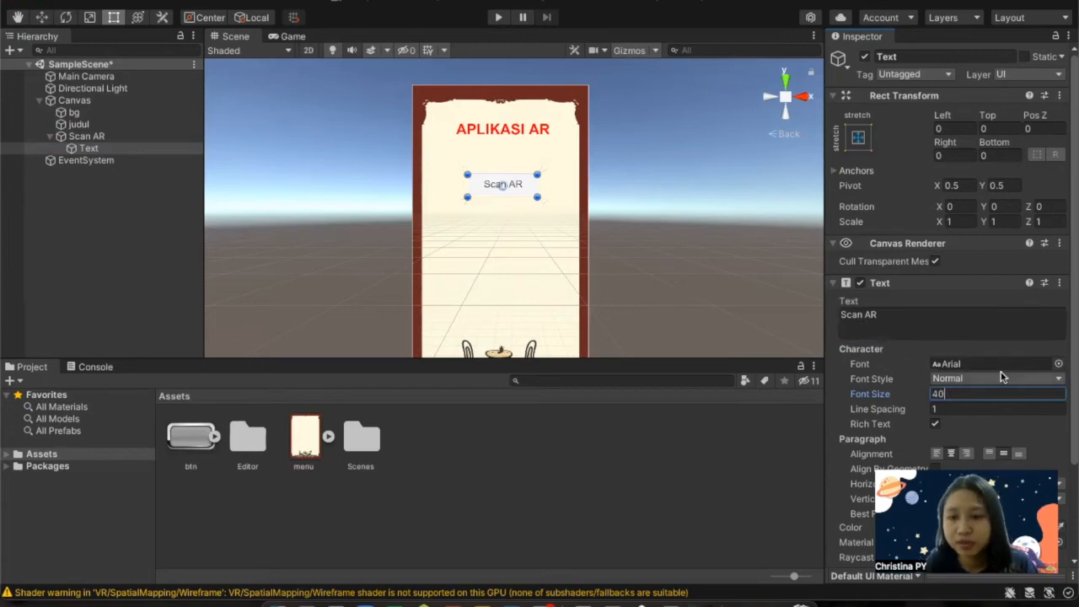
{"action": "left_click", "coordinate": [985, 378]}
{"action": "left_click", "coordinate": [989, 396]}
{"action": "left_click", "coordinate": [654, 200]}
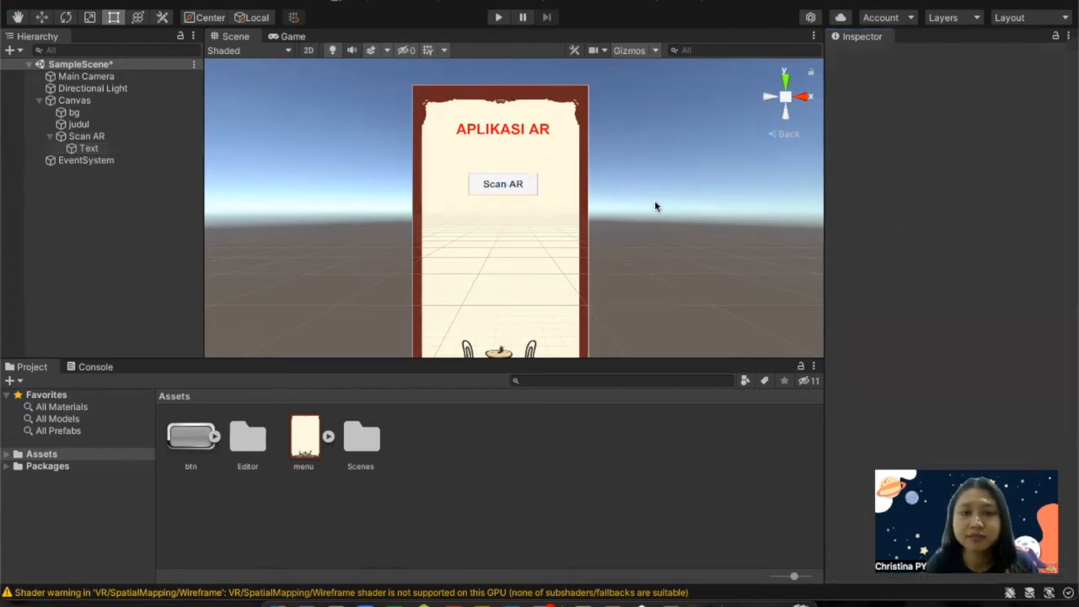
Move the Scan AR button down, away from the title, to about Y 166.
{"action": "left_click", "coordinate": [527, 195]}
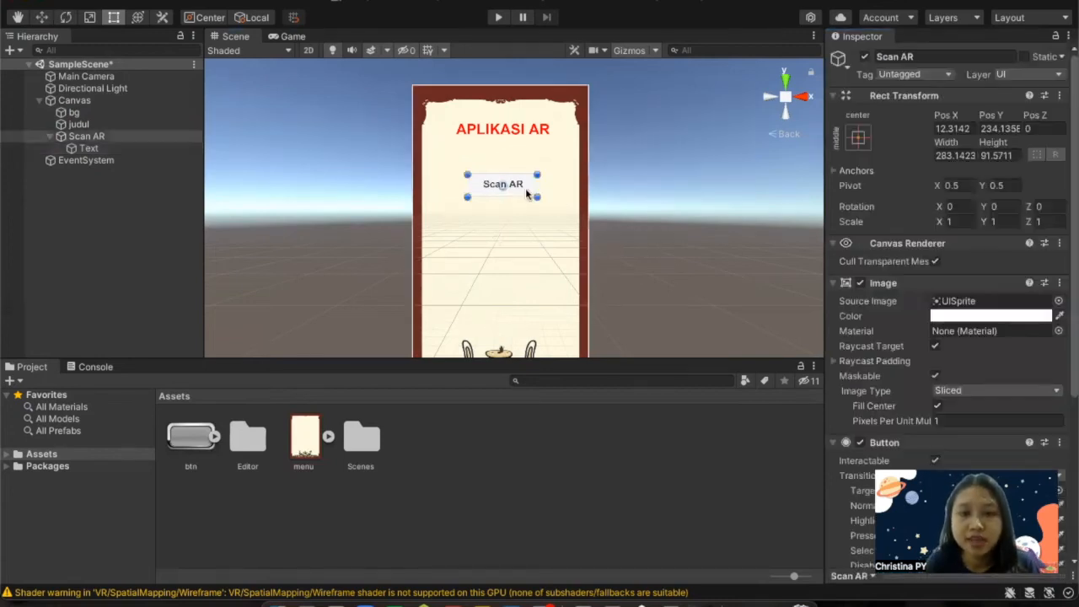
{"action": "left_click", "coordinate": [41, 17]}
{"action": "mouse_move", "coordinate": [503, 126]}
{"action": "left_mouse_down"}
{"action": "mouse_move", "coordinate": [502, 158]}
{"action": "mouse_move", "coordinate": [503, 141]}
{"action": "left_mouse_up"}
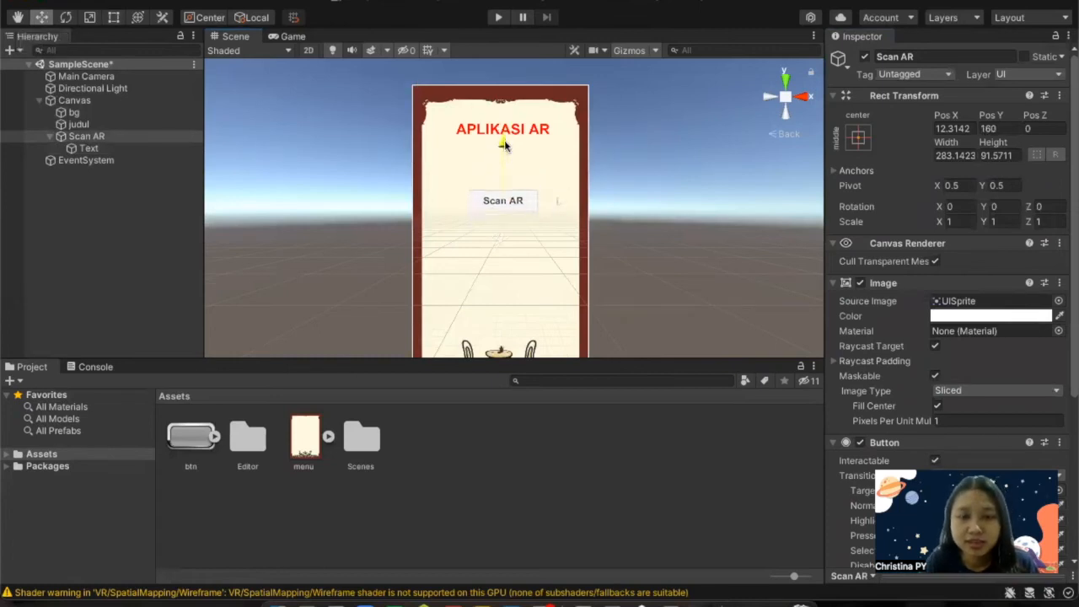
{"action": "left_click", "coordinate": [641, 218]}
{"action": "left_click", "coordinate": [511, 204]}
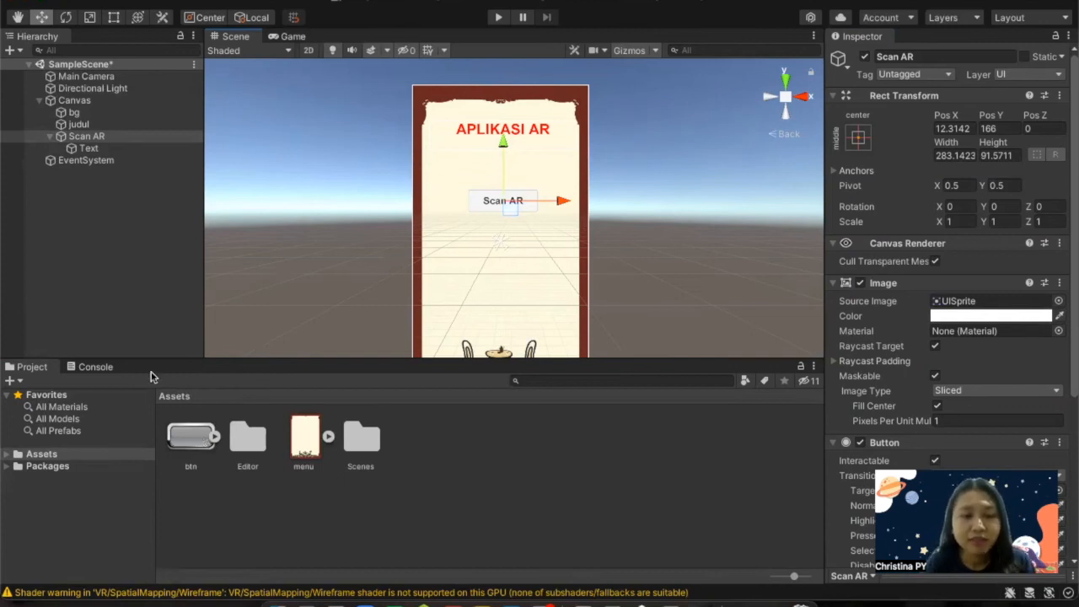
Assign the btn sprite as the Scan AR button's source image.
{"action": "left_click", "coordinate": [52, 137]}
{"action": "left_click", "coordinate": [99, 137]}
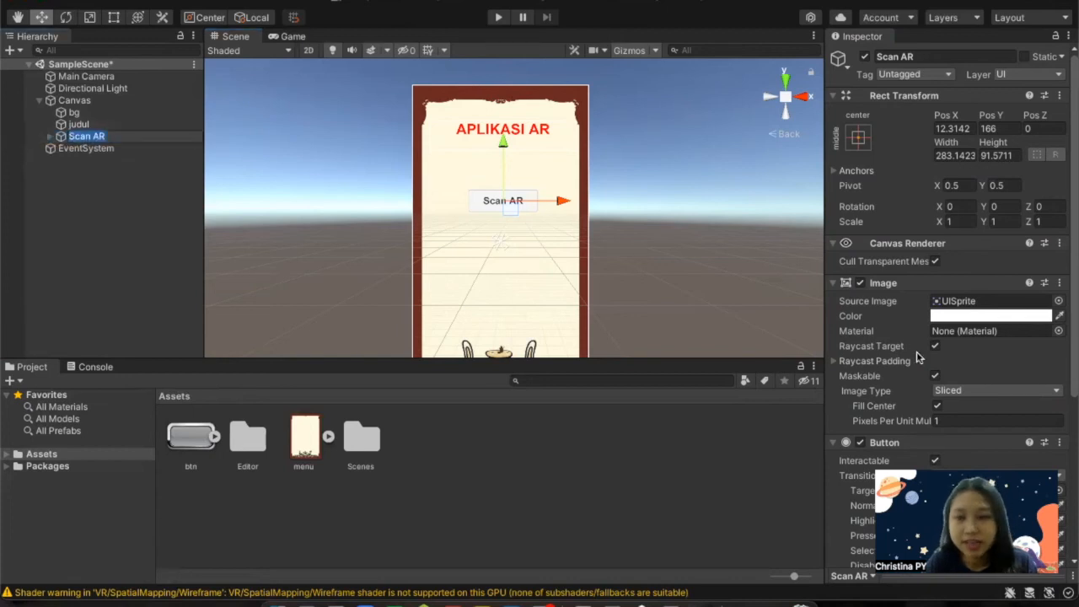
{"action": "scroll", "coordinate": [977, 333], "scroll_direction": "down", "scroll_amount": 3}
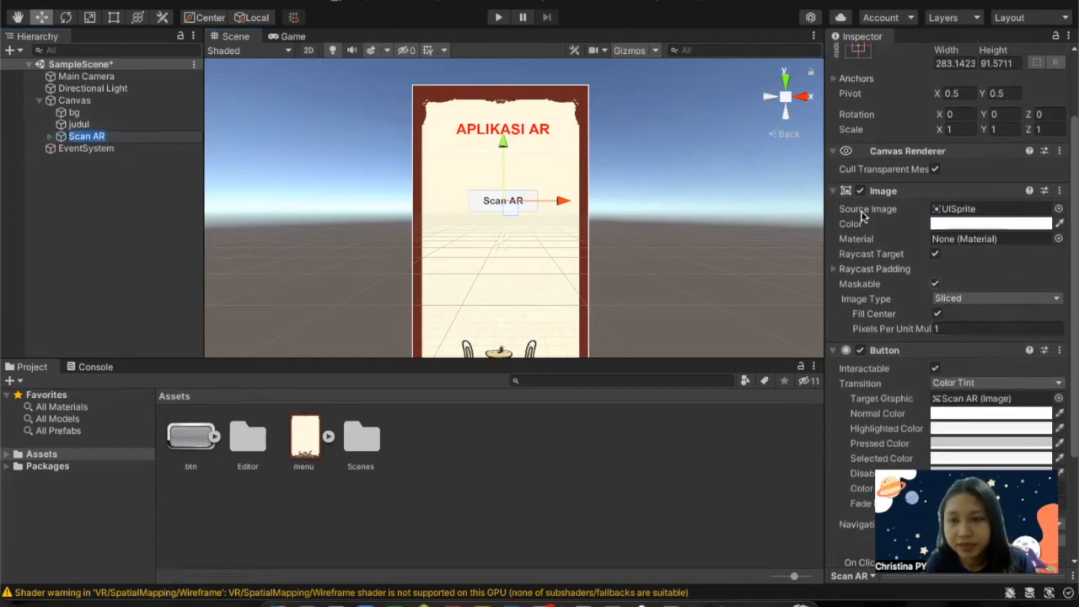
{"action": "left_click", "coordinate": [1058, 209]}
{"action": "scroll", "coordinate": [1017, 321], "scroll_direction": "up", "scroll_amount": 4}
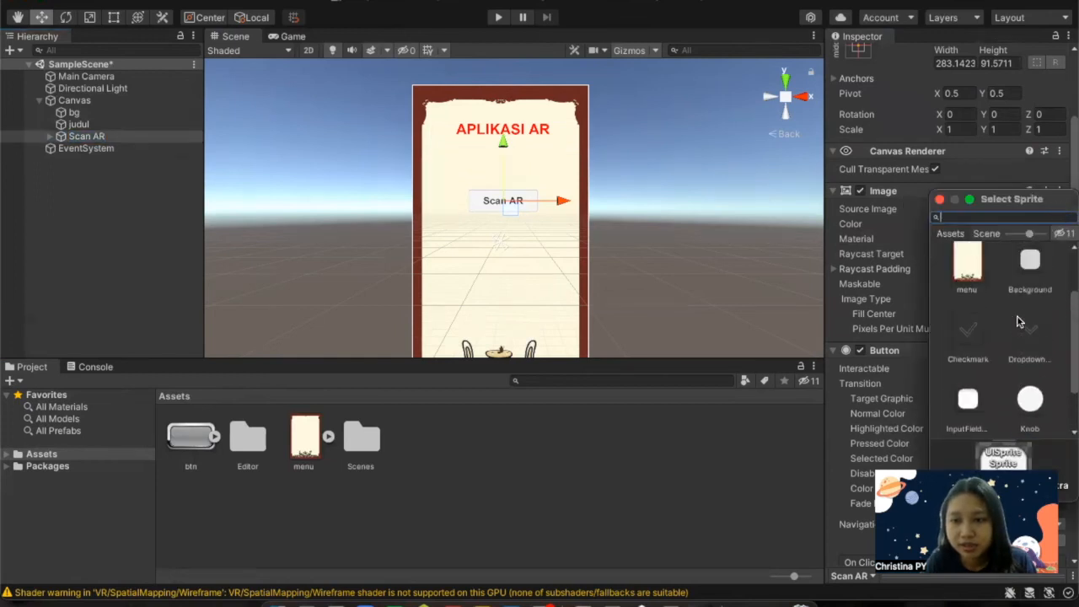
{"action": "left_click", "coordinate": [1030, 274]}
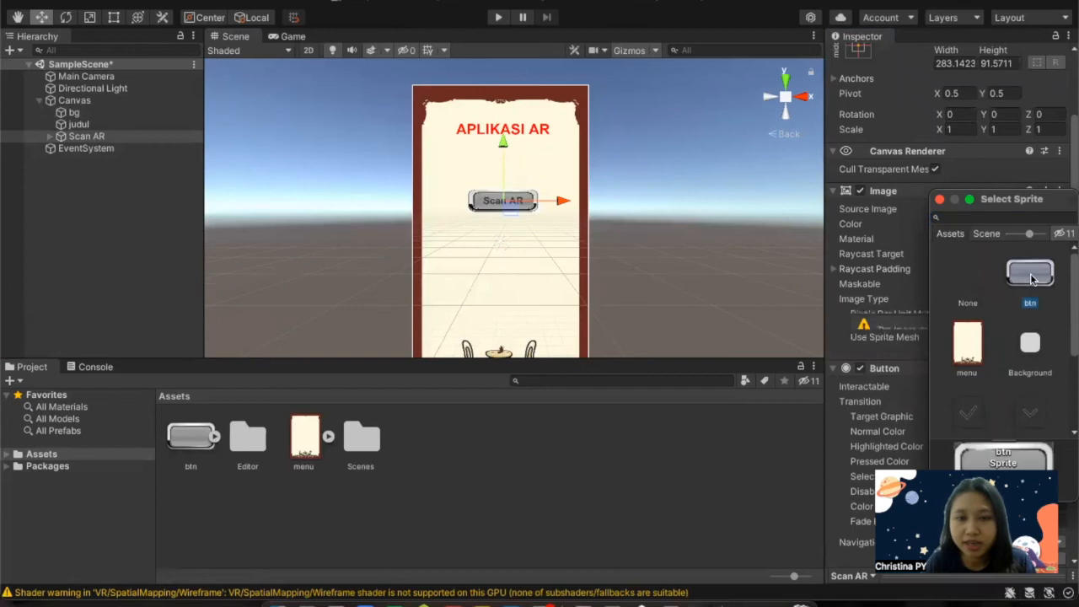
{"action": "left_click", "coordinate": [941, 199]}
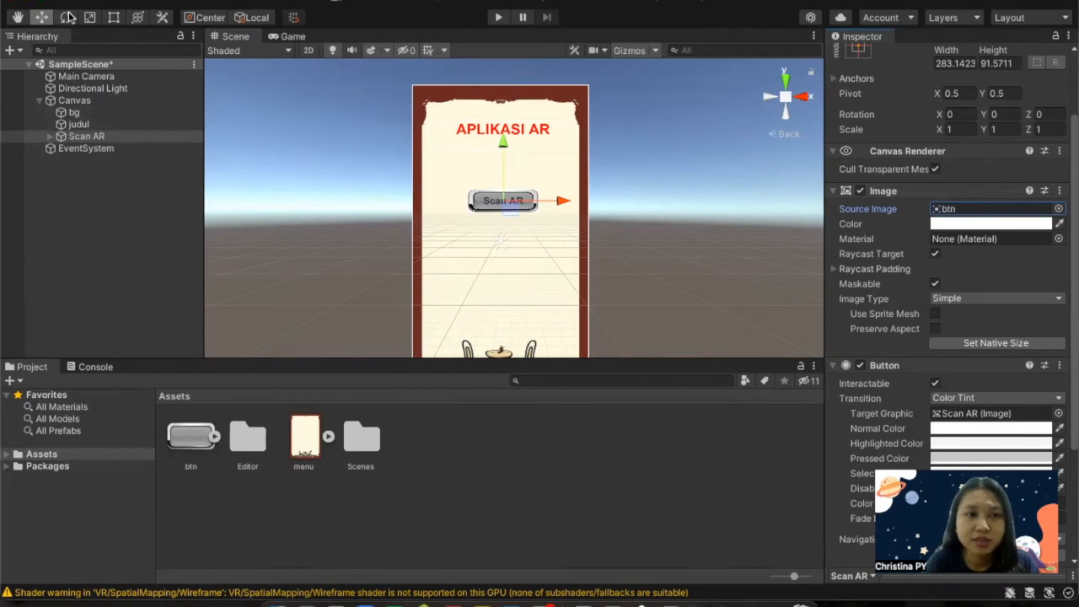
Enlarge the Scan AR button to about 289 by 104 and keep it positioned near X 6, Y 166.
{"action": "left_click", "coordinate": [113, 17]}
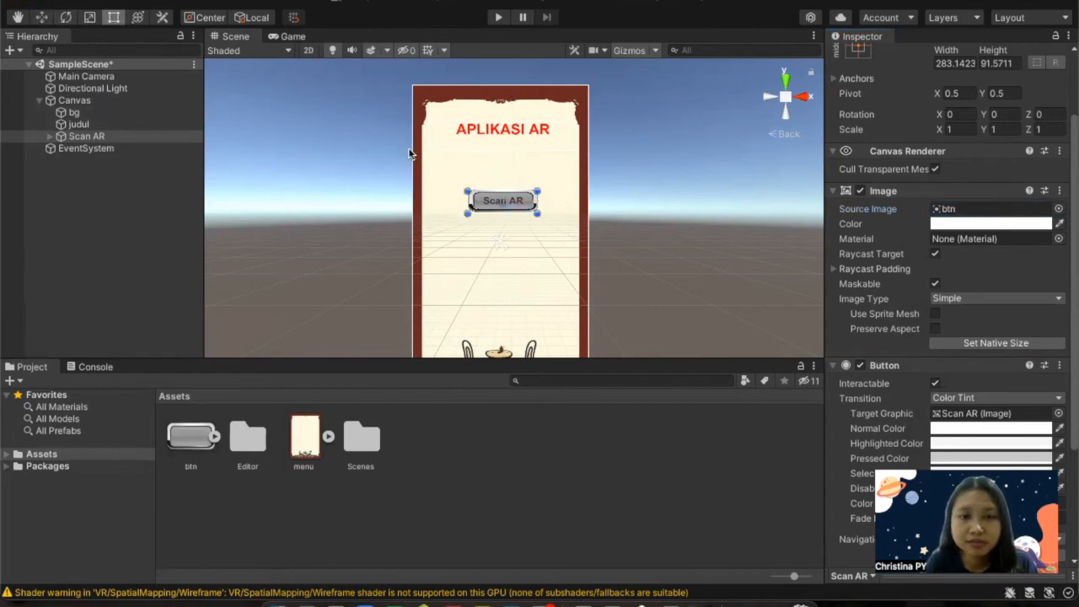
{"action": "left_click_drag", "start_coordinate": [535, 192], "coordinate": [558, 199]}
{"action": "left_click", "coordinate": [44, 17]}
{"action": "left_click_drag", "start_coordinate": [500, 140], "coordinate": [500, 142]}
{"action": "left_click", "coordinate": [680, 256]}
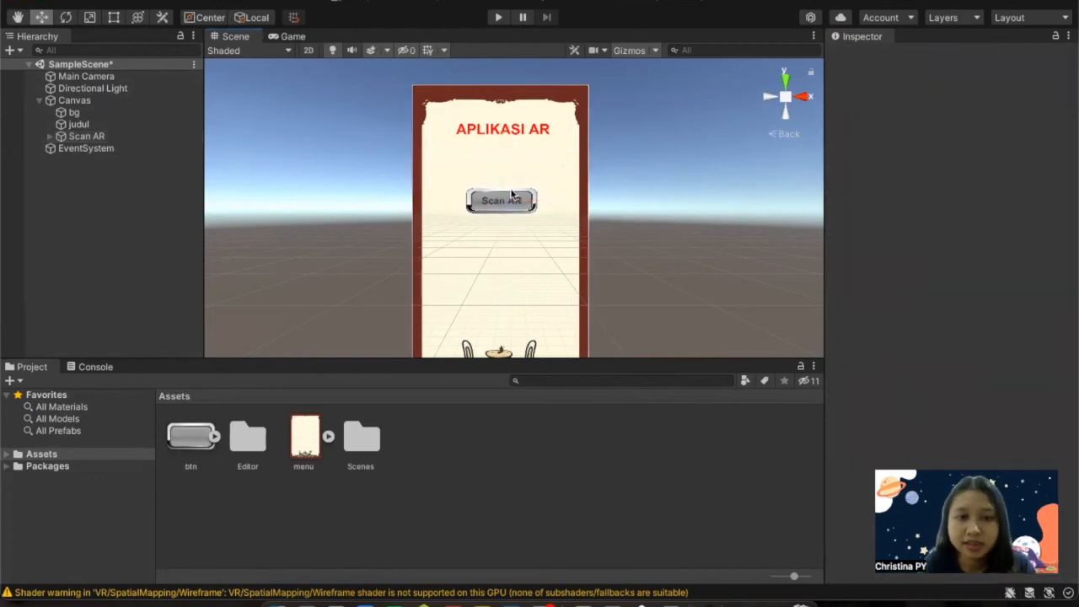
Change the text color of the Scan AR button's label to white.
{"action": "left_click", "coordinate": [93, 136]}
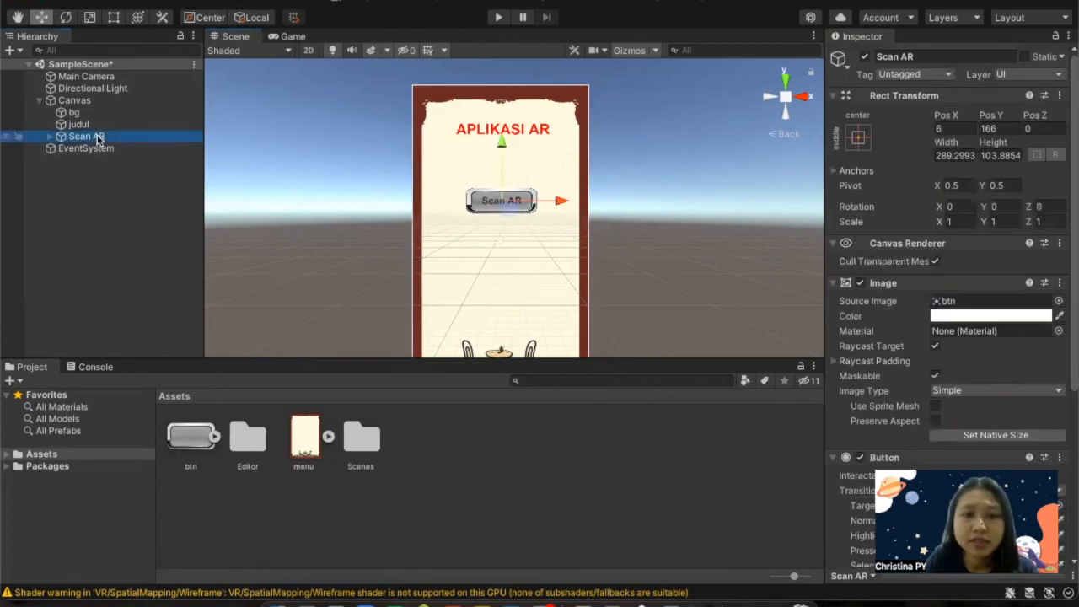
{"action": "left_click", "coordinate": [51, 136]}
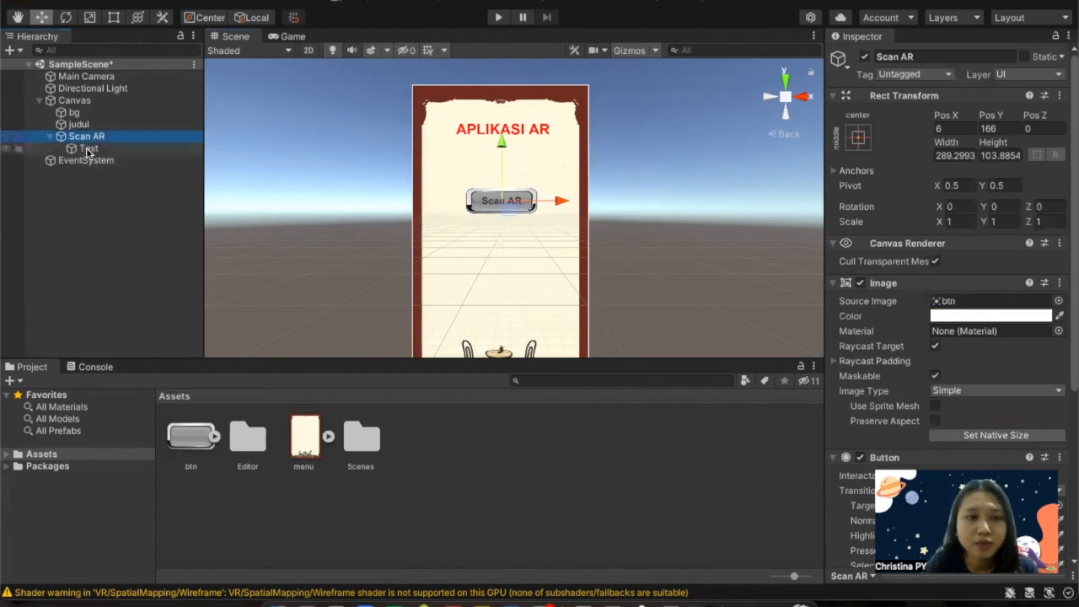
{"action": "left_click", "coordinate": [89, 148]}
{"action": "scroll", "coordinate": [1012, 379], "scroll_direction": "down", "scroll_amount": 3}
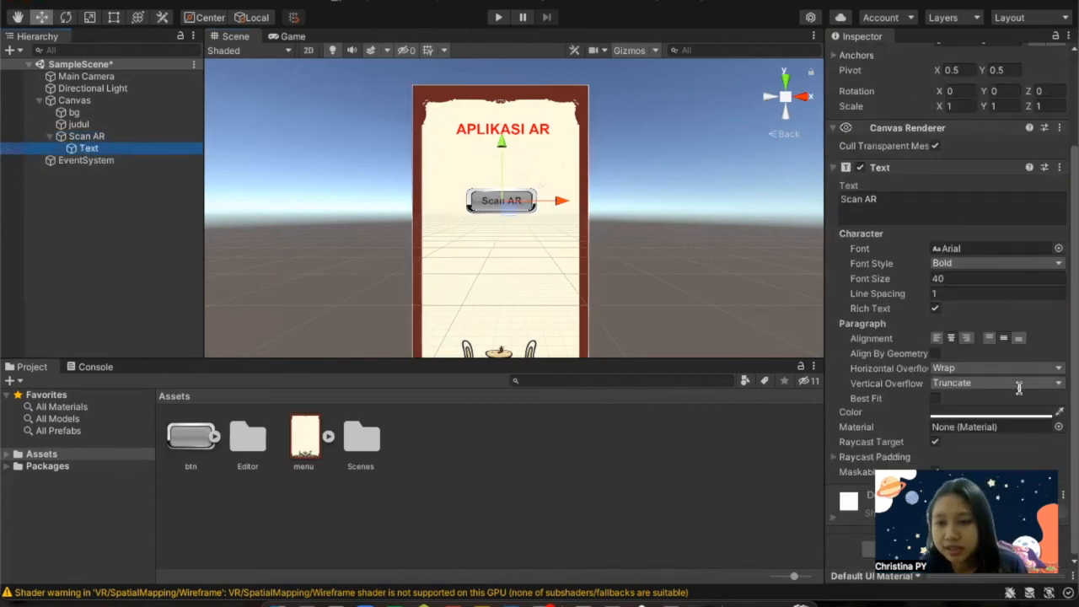
{"action": "left_click", "coordinate": [1039, 408]}
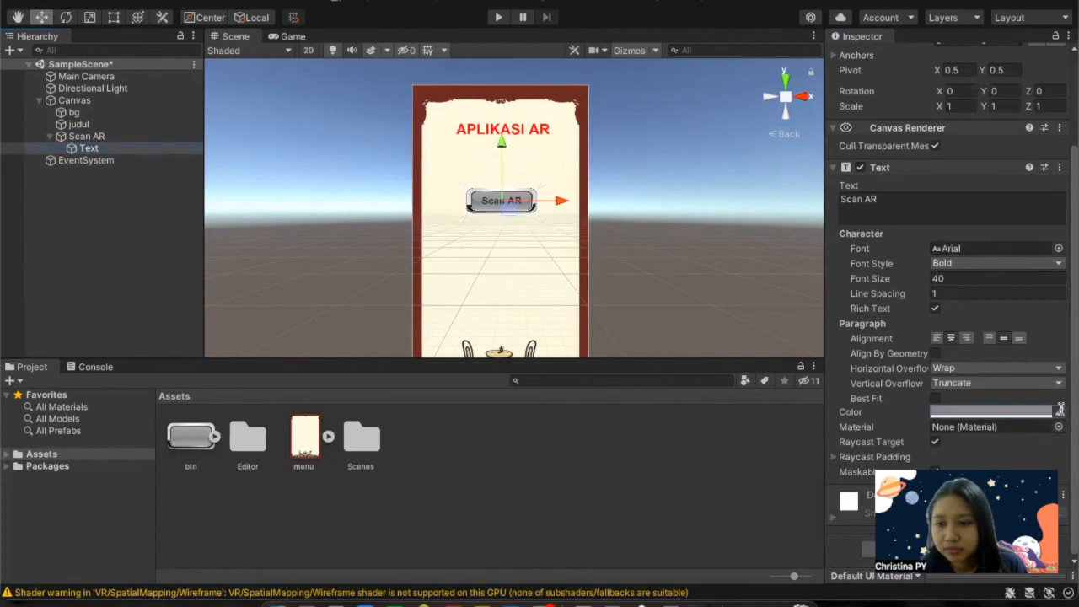
{"action": "left_click", "coordinate": [1040, 409]}
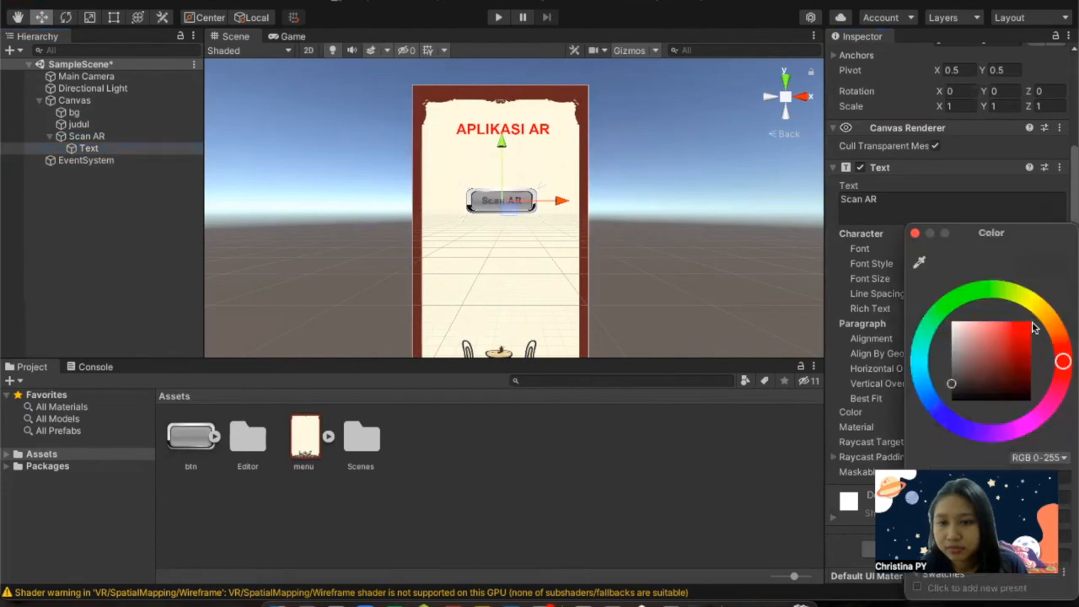
{"action": "left_click", "coordinate": [954, 327]}
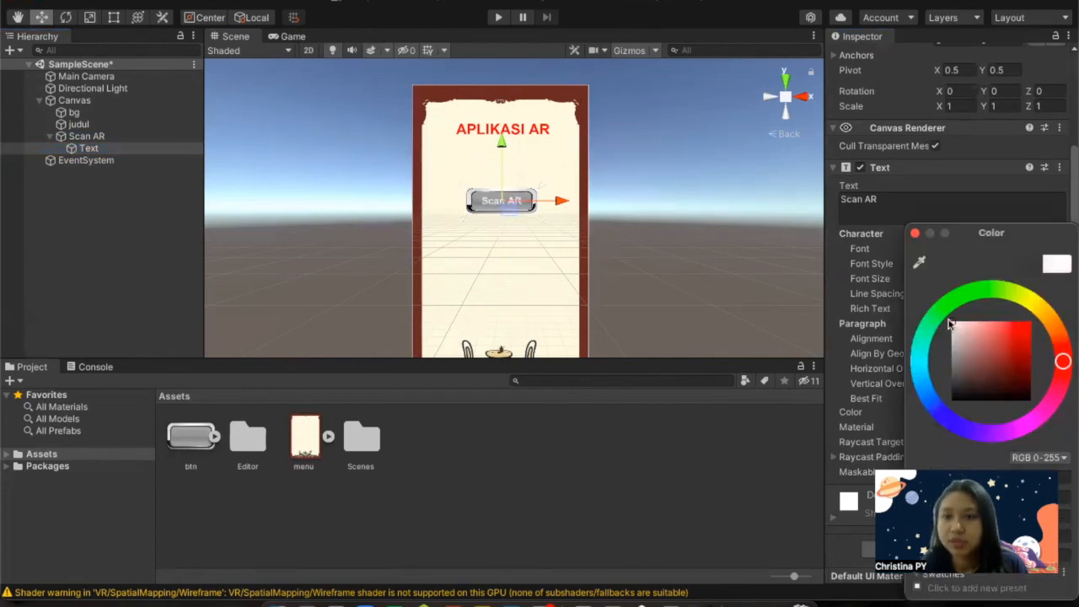
{"action": "left_click", "coordinate": [915, 233]}
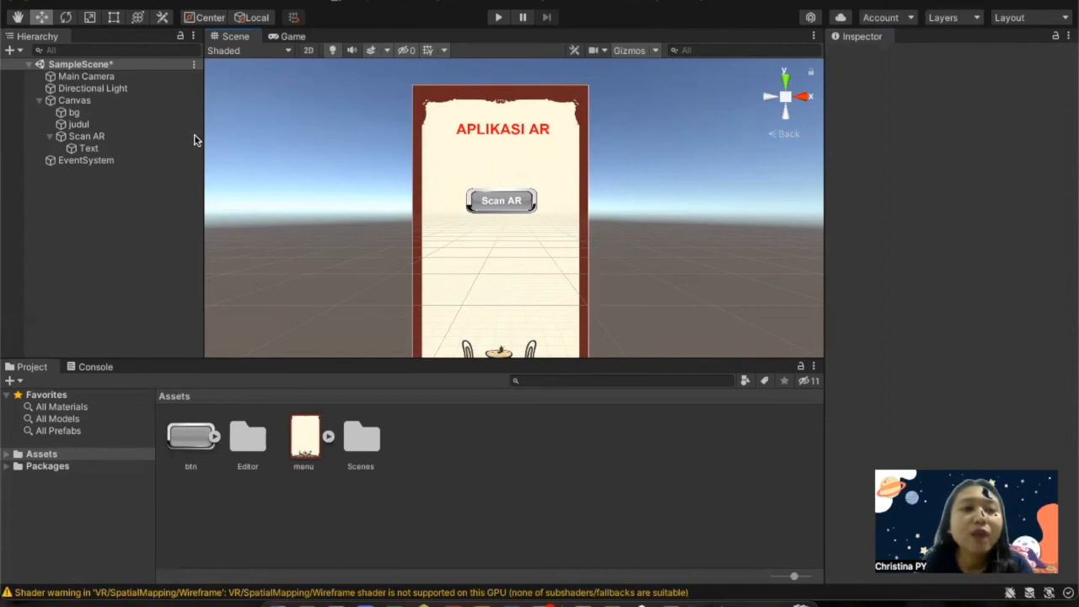
{"action": "left_click", "coordinate": [82, 100]}
{"action": "right_click", "coordinate": [83, 100]}
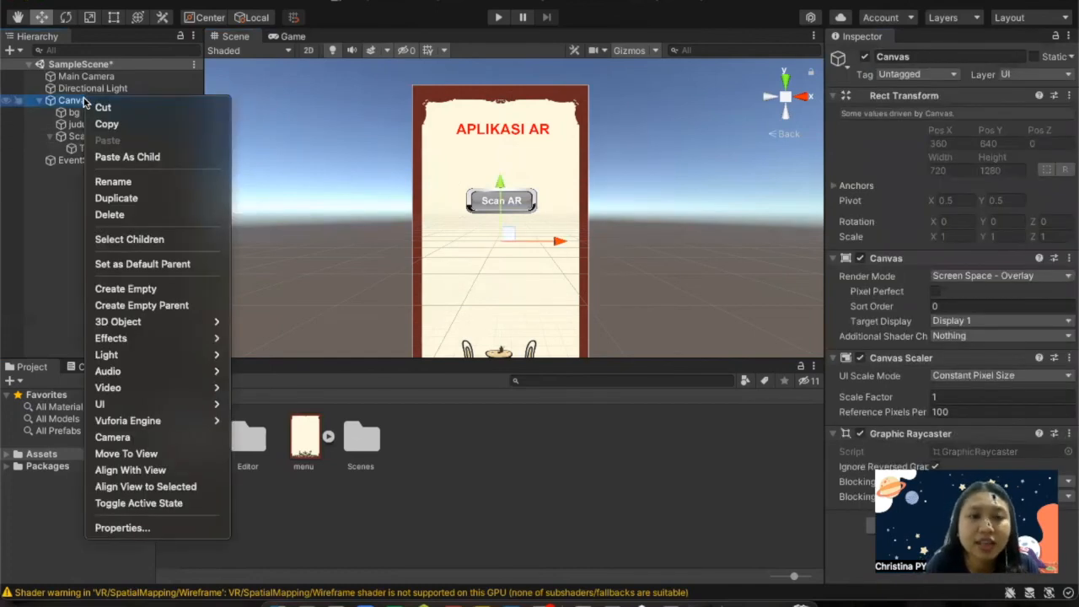
{"action": "left_click", "coordinate": [282, 107]}
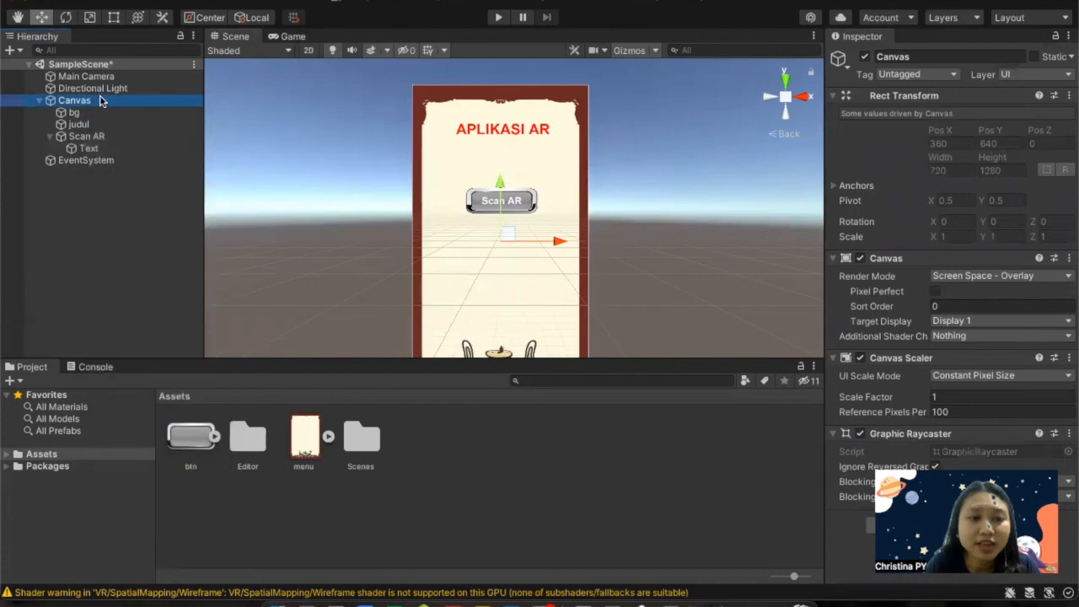
Duplicate the Scan AR button under the Canvas and rename the copy Panduan.
{"action": "left_click", "coordinate": [83, 136]}
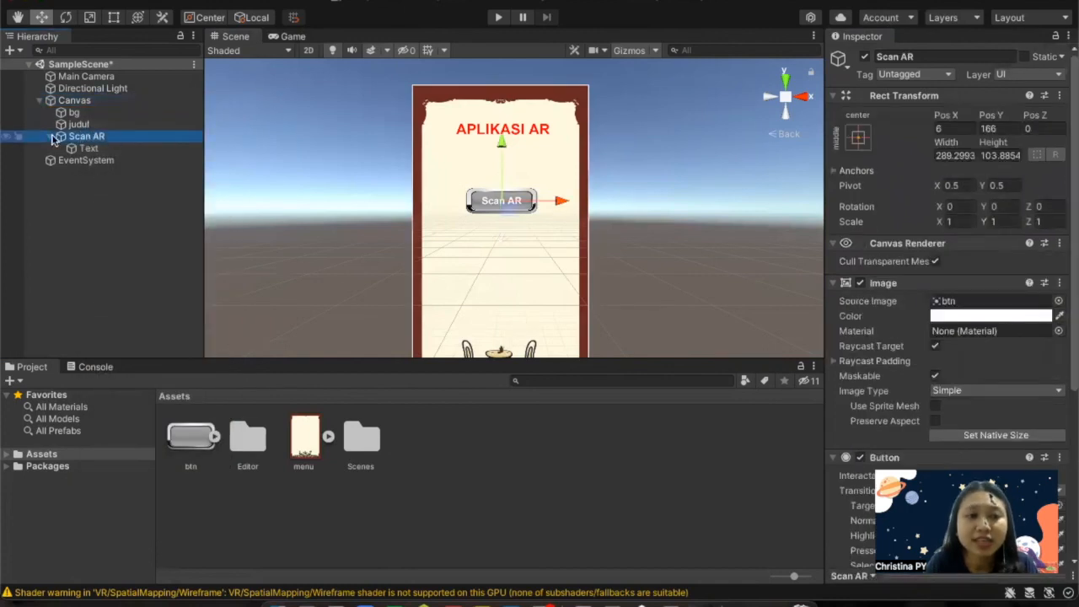
{"action": "left_click", "coordinate": [53, 136]}
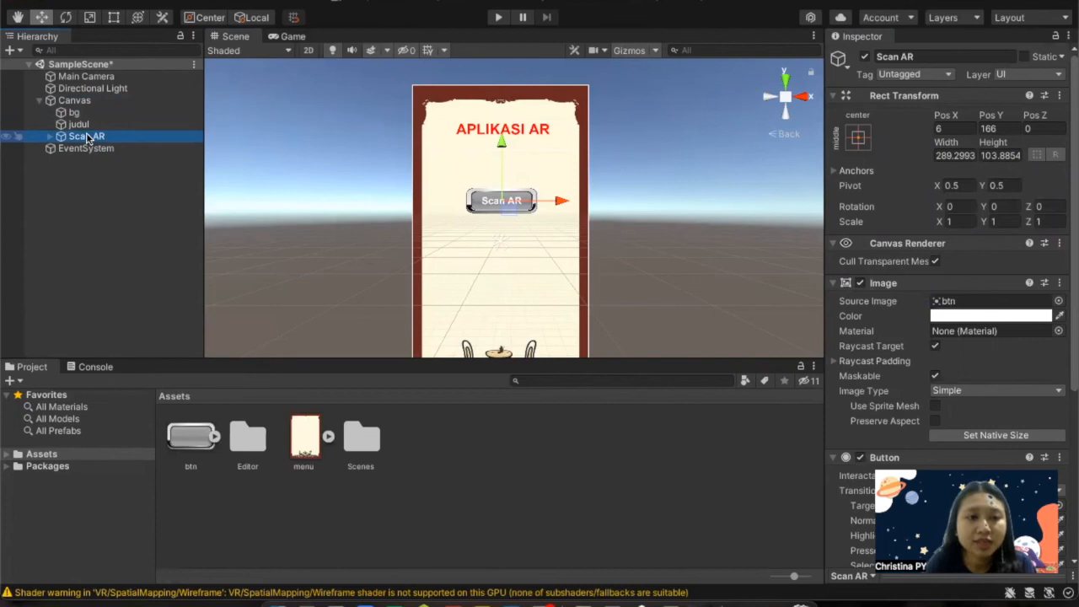
{"action": "right_click", "coordinate": [88, 138]}
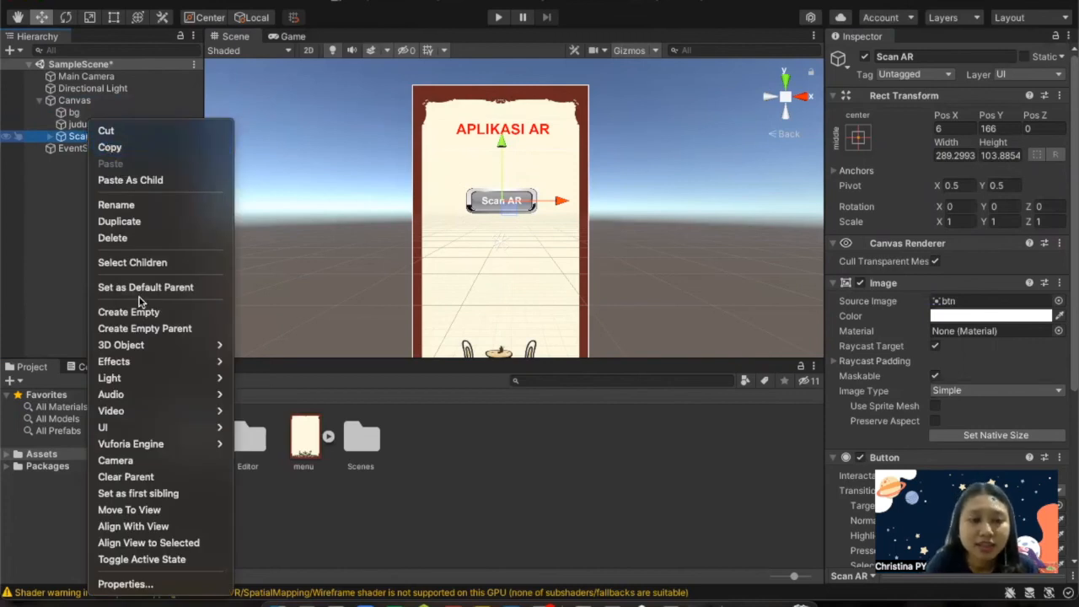
{"action": "left_click", "coordinate": [118, 221]}
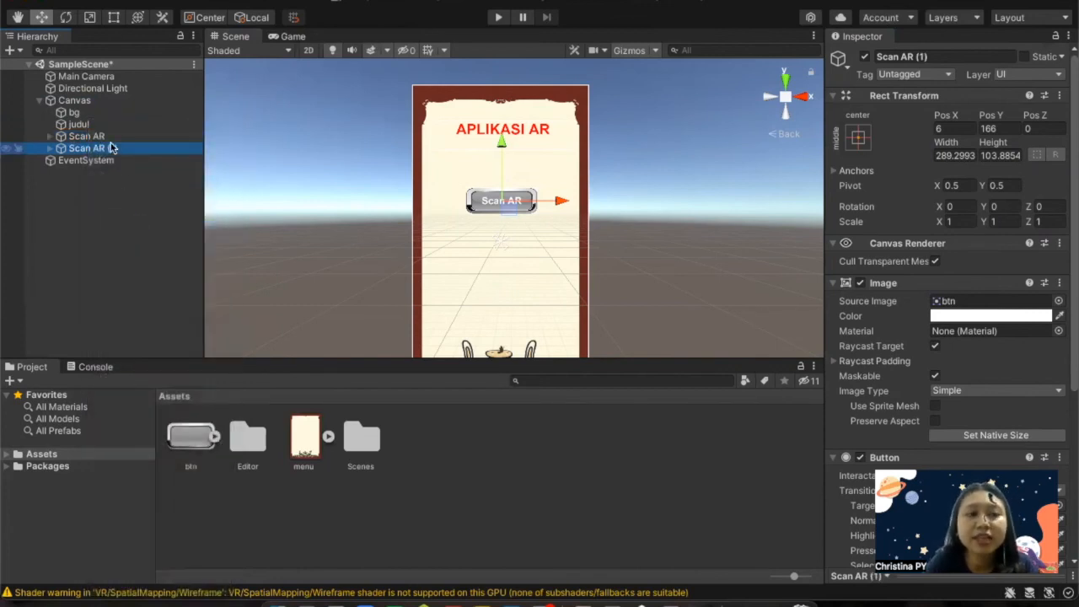
{"action": "left_click", "coordinate": [92, 150]}
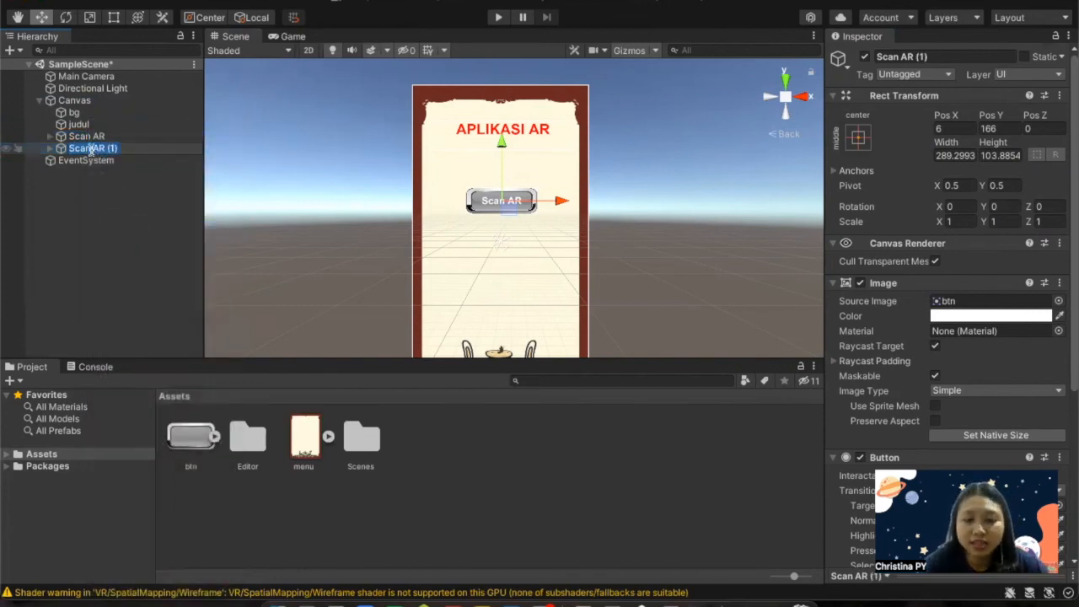
{"action": "type", "text": "Panduan"}
{"action": "left_click", "coordinate": [101, 185]}
Move the Panduan button straight down below the Scan AR button, to about Y -3.
{"action": "left_click", "coordinate": [74, 147]}
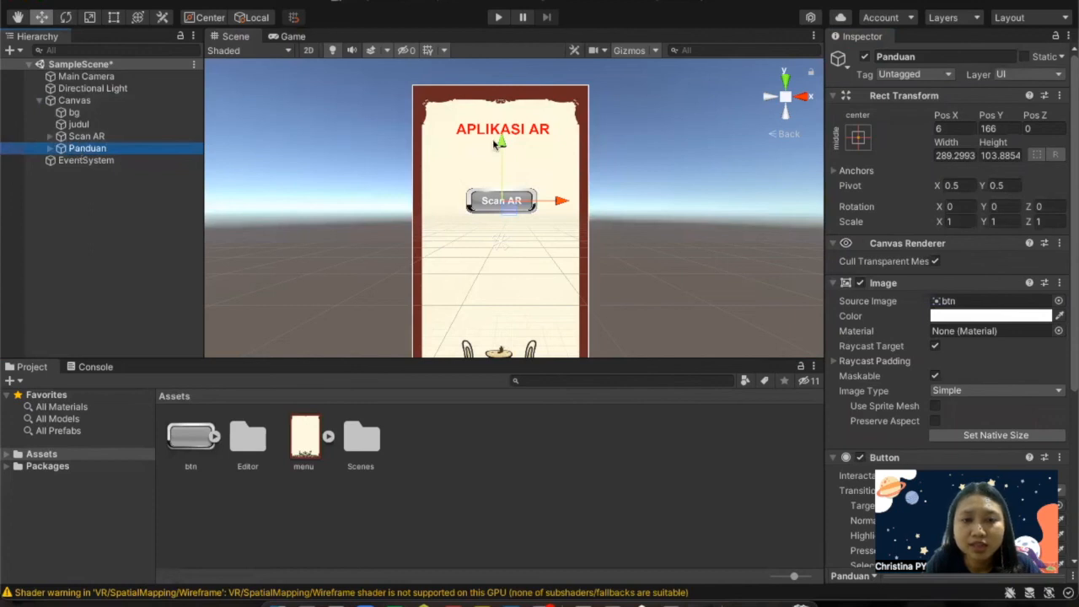
{"action": "left_click_drag", "start_coordinate": [500, 145], "coordinate": [500, 179]}
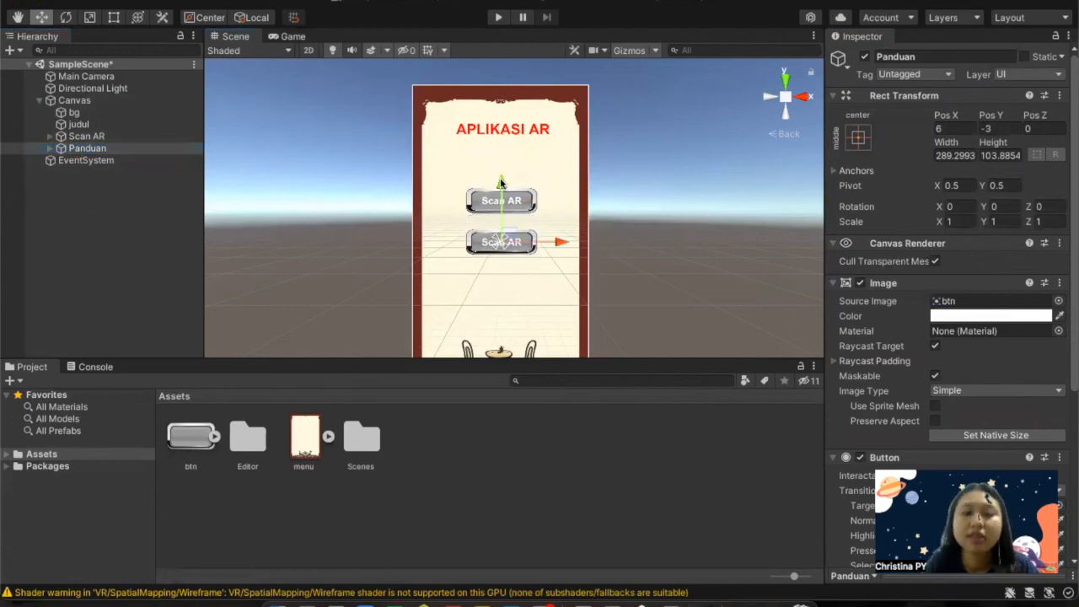
{"action": "left_click", "coordinate": [606, 205]}
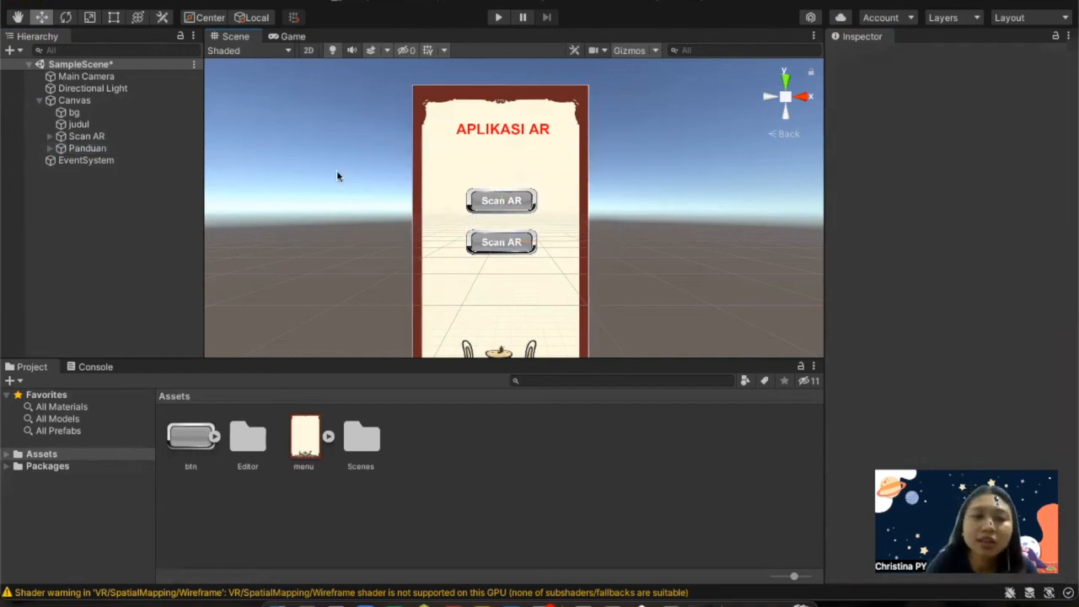
Replace the label text inside the Panduan button with Panduan.
{"action": "left_click", "coordinate": [83, 150]}
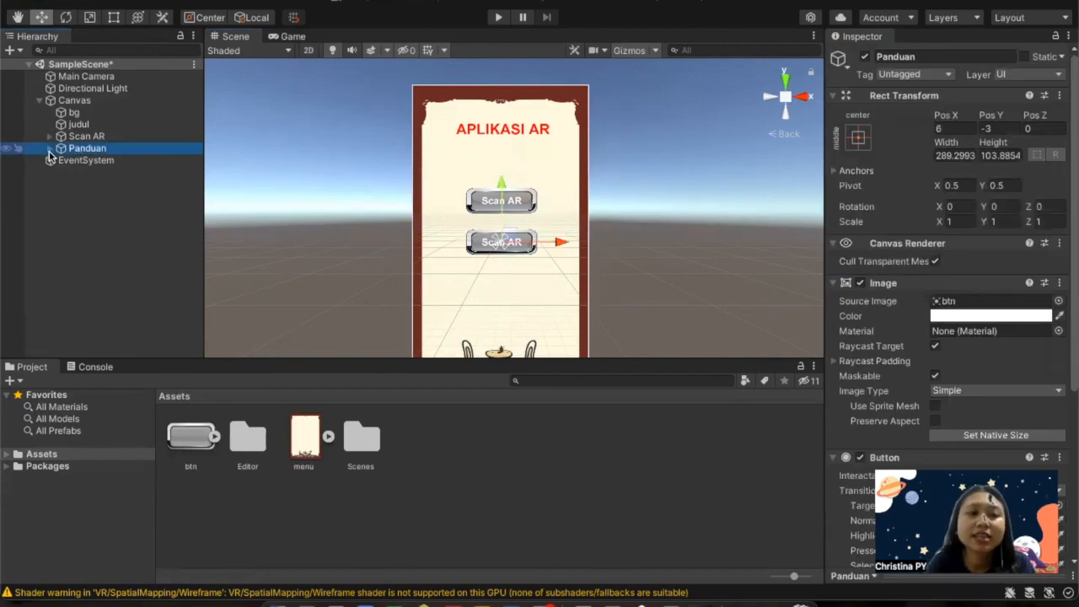
{"action": "left_click", "coordinate": [50, 150]}
{"action": "left_click", "coordinate": [84, 160]}
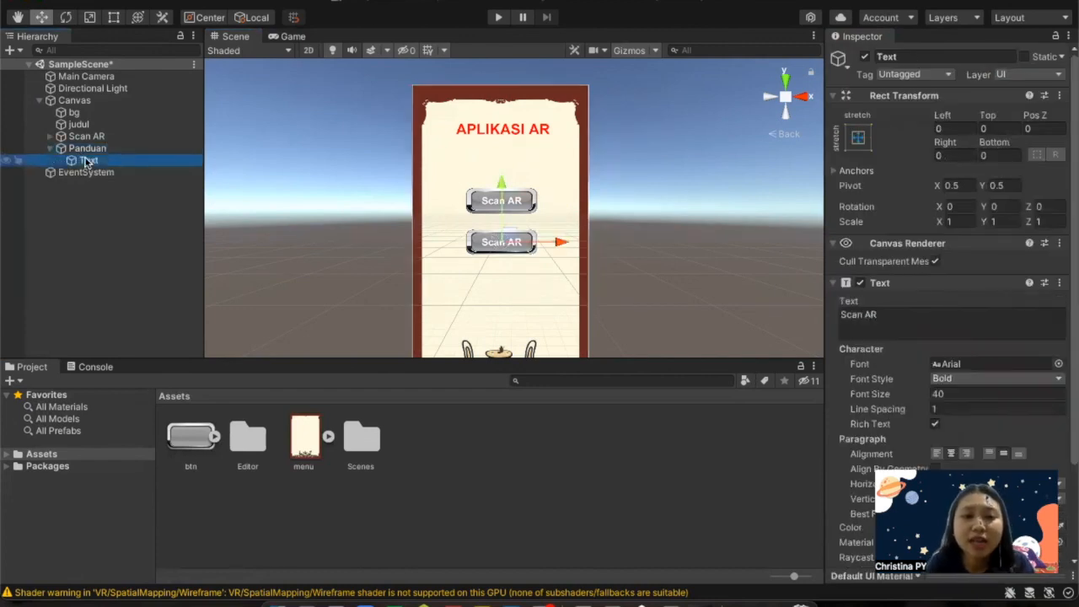
{"action": "left_click", "coordinate": [897, 319]}
{"action": "type", "text": "Panduan"}
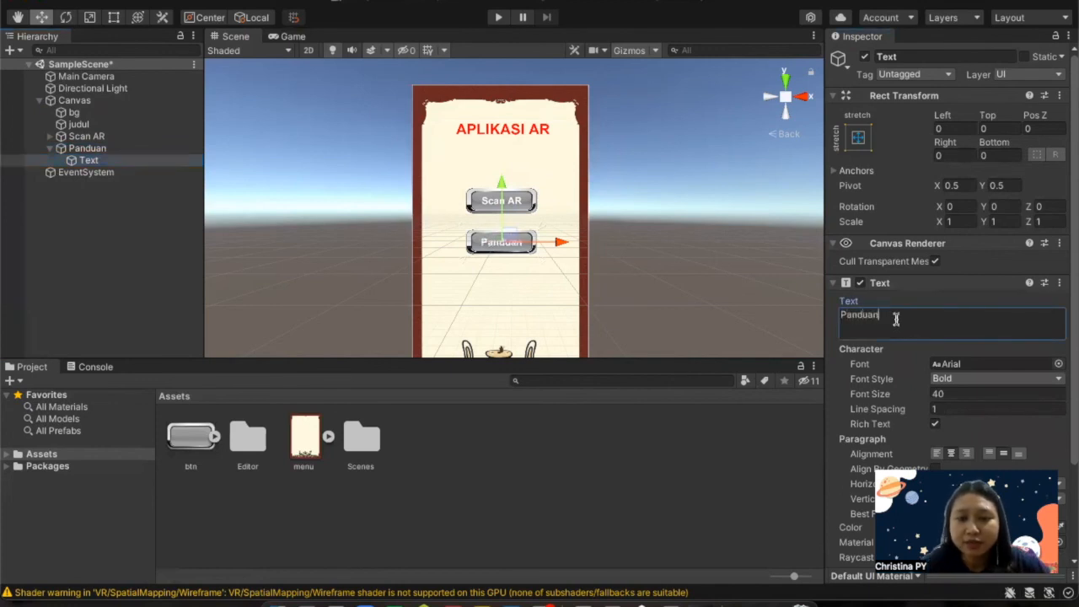
{"action": "left_click", "coordinate": [632, 231]}
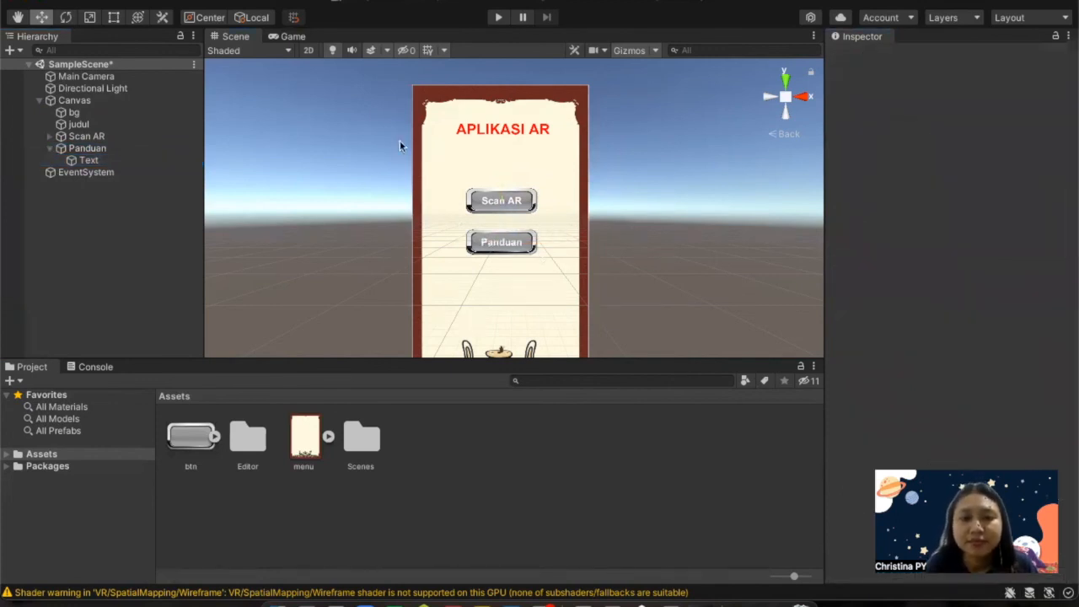
{"action": "left_click", "coordinate": [49, 149]}
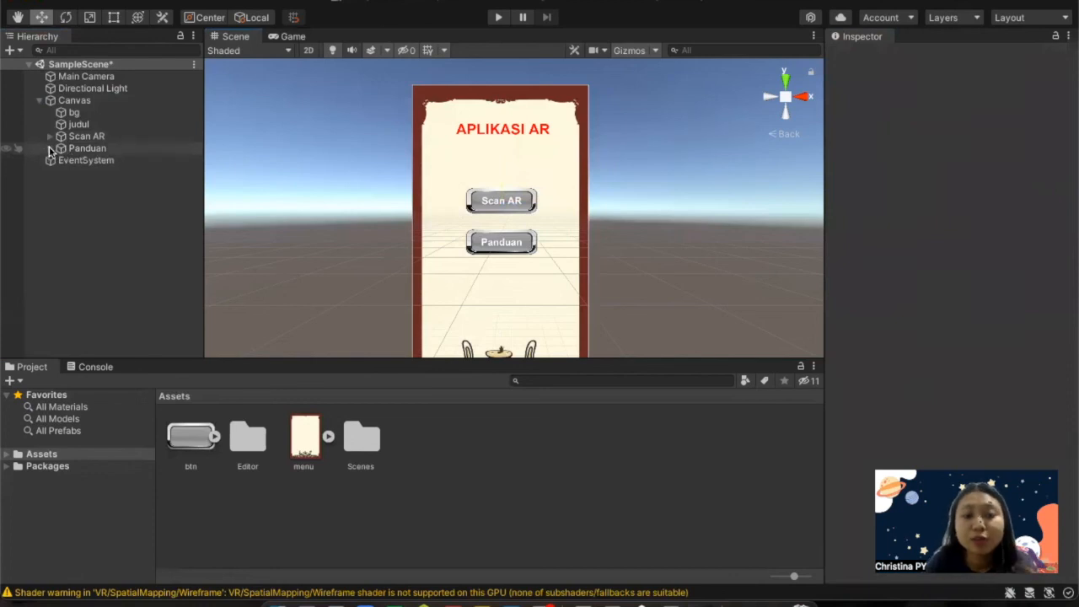
Duplicate the Panduan button and rename the copy Keluar.
{"action": "left_click", "coordinate": [94, 149]}
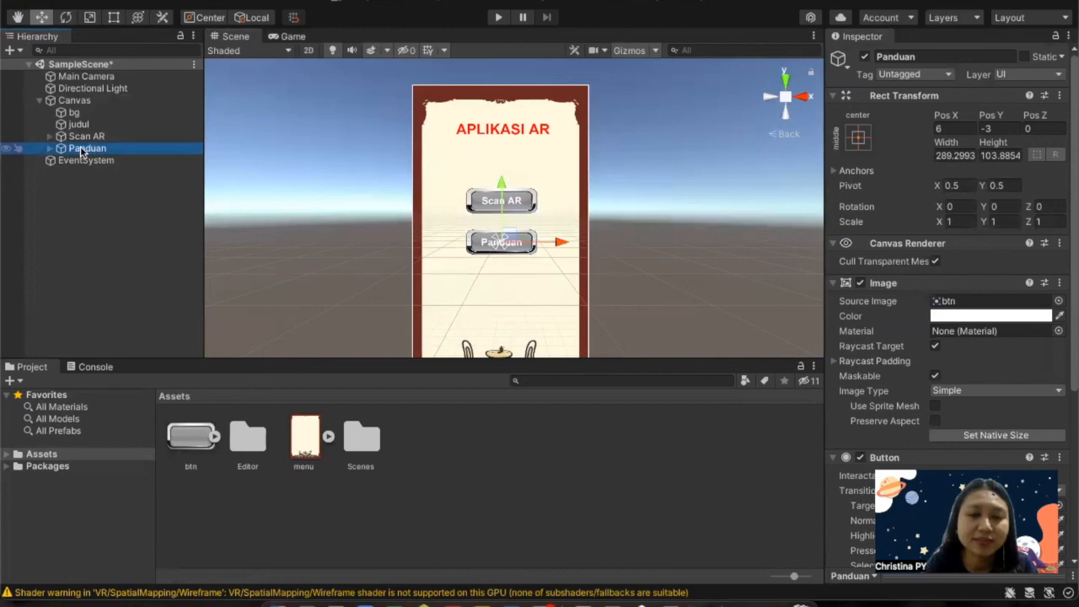
{"action": "right_click", "coordinate": [85, 150]}
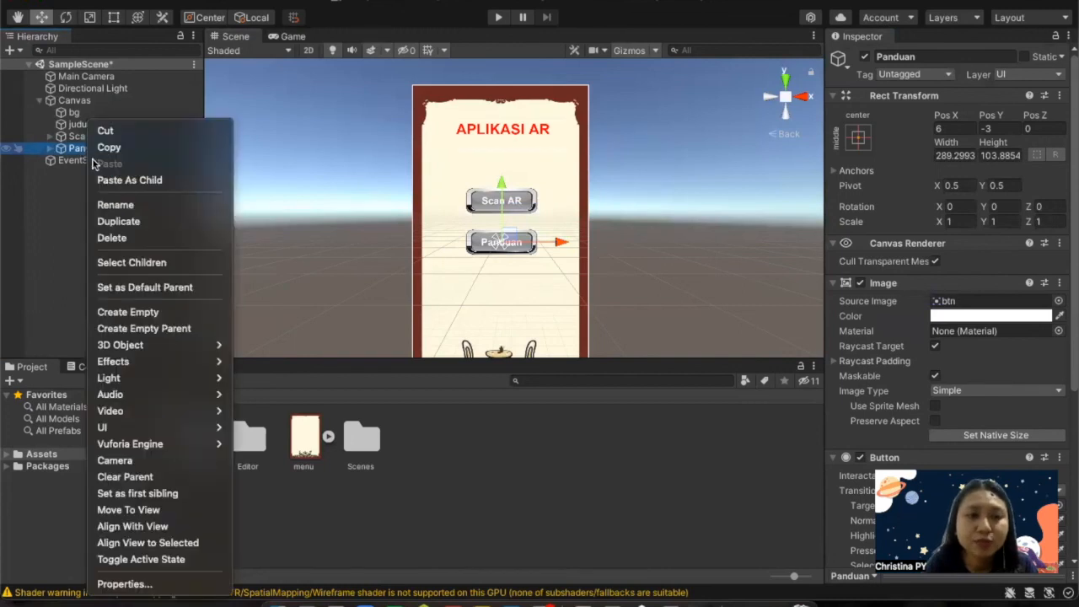
{"action": "left_click", "coordinate": [108, 221]}
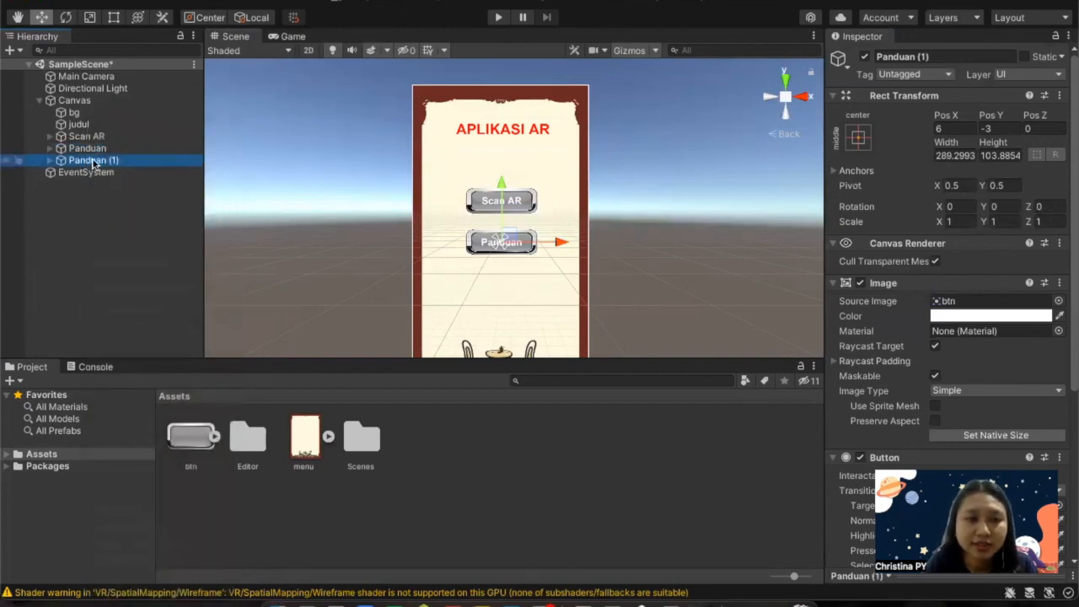
{"action": "left_click", "coordinate": [95, 164]}
{"action": "type", "text": "Keluar"}
{"action": "key", "text": "Return"}
{"action": "left_click", "coordinate": [123, 215]}
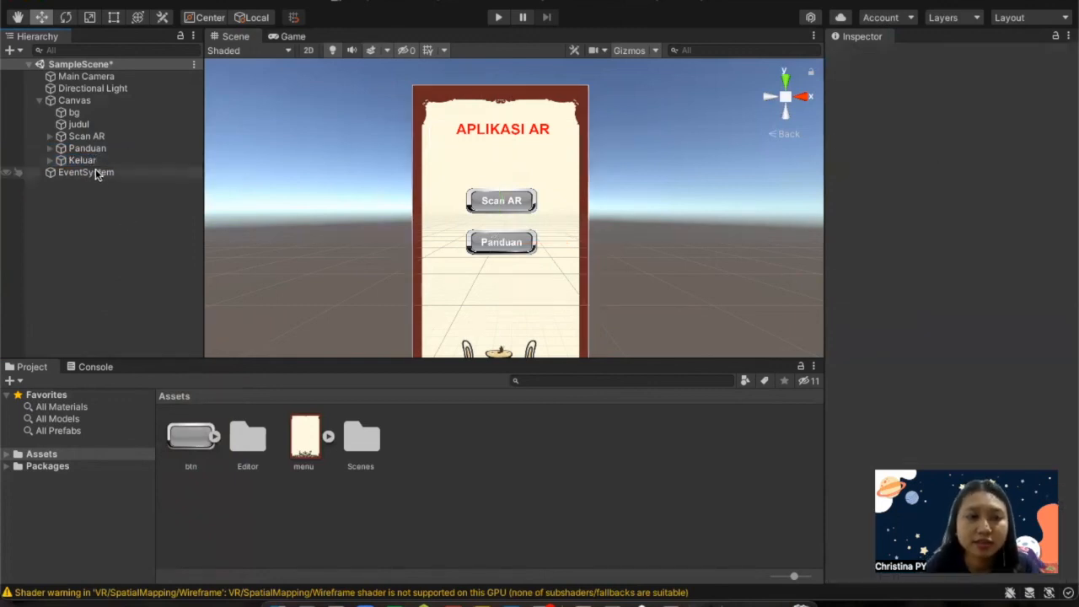
Move the Keluar button below Panduan to about Y -166 and replace its label text with Keluar.
{"action": "left_click", "coordinate": [94, 162]}
{"action": "left_click_drag", "start_coordinate": [504, 186], "coordinate": [503, 224]}
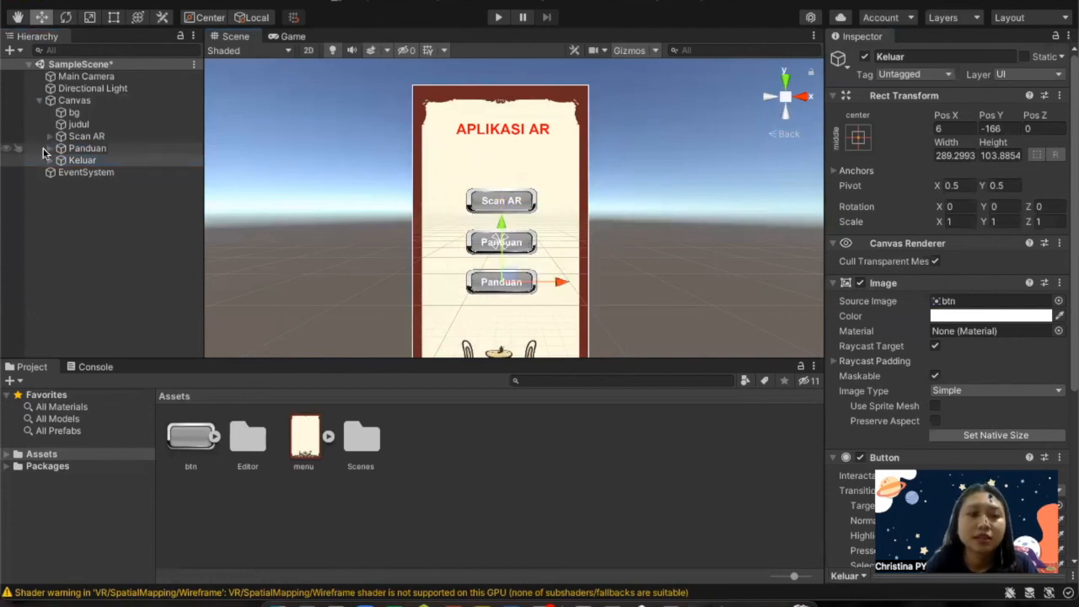
{"action": "left_click", "coordinate": [49, 161]}
{"action": "left_click", "coordinate": [88, 172]}
{"action": "left_click", "coordinate": [901, 329]}
{"action": "type", "text": "Keluar"}
{"action": "left_click", "coordinate": [718, 276]}
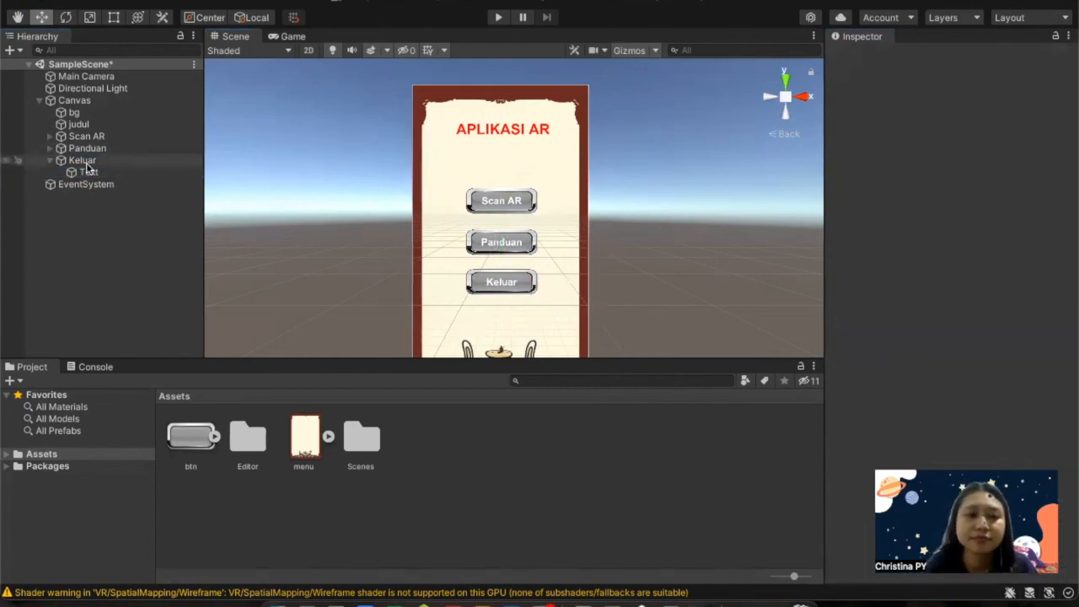
{"action": "left_click", "coordinate": [50, 161]}
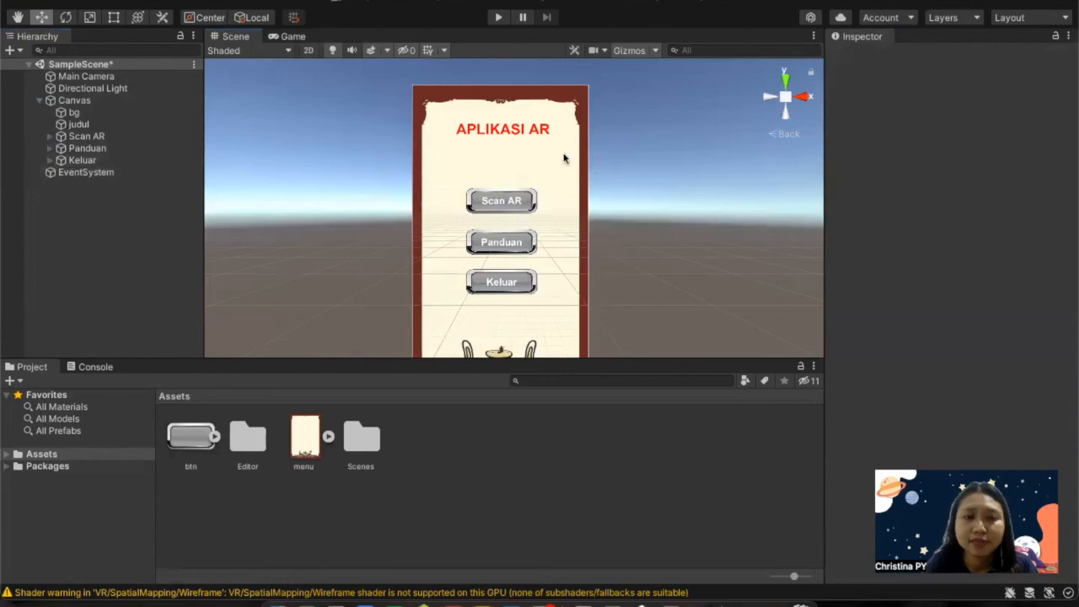
Run the scene to check the whole menu layout in the portrait game view, and stop playback.
{"action": "scroll", "coordinate": [565, 159], "scroll_direction": "down", "scroll_amount": 1}
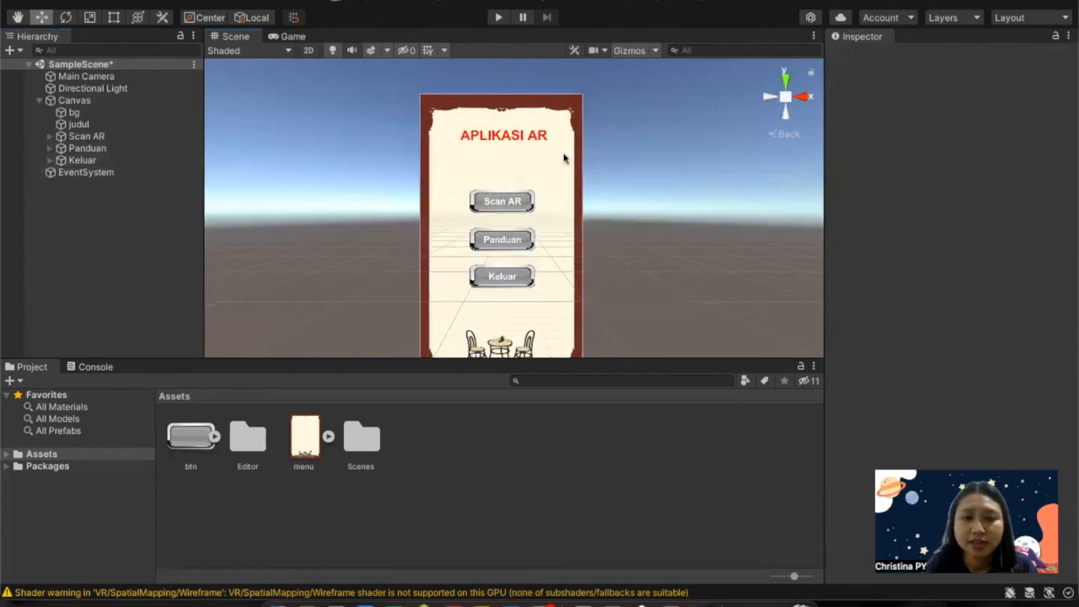
{"action": "left_click", "coordinate": [18, 17]}
{"action": "left_click_drag", "start_coordinate": [312, 193], "coordinate": [311, 162]}
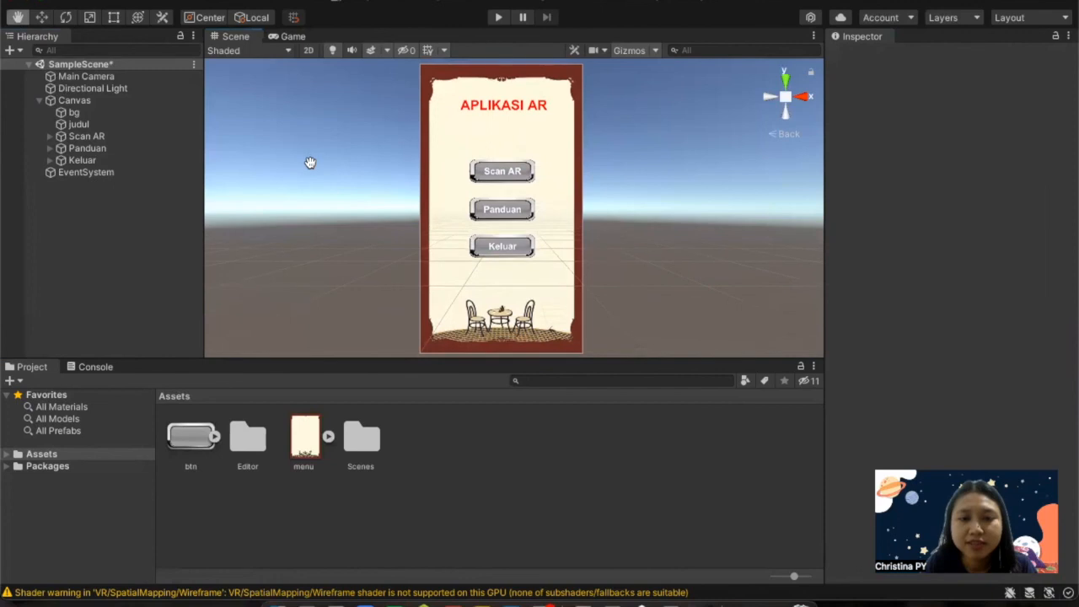
{"action": "left_click", "coordinate": [501, 18]}
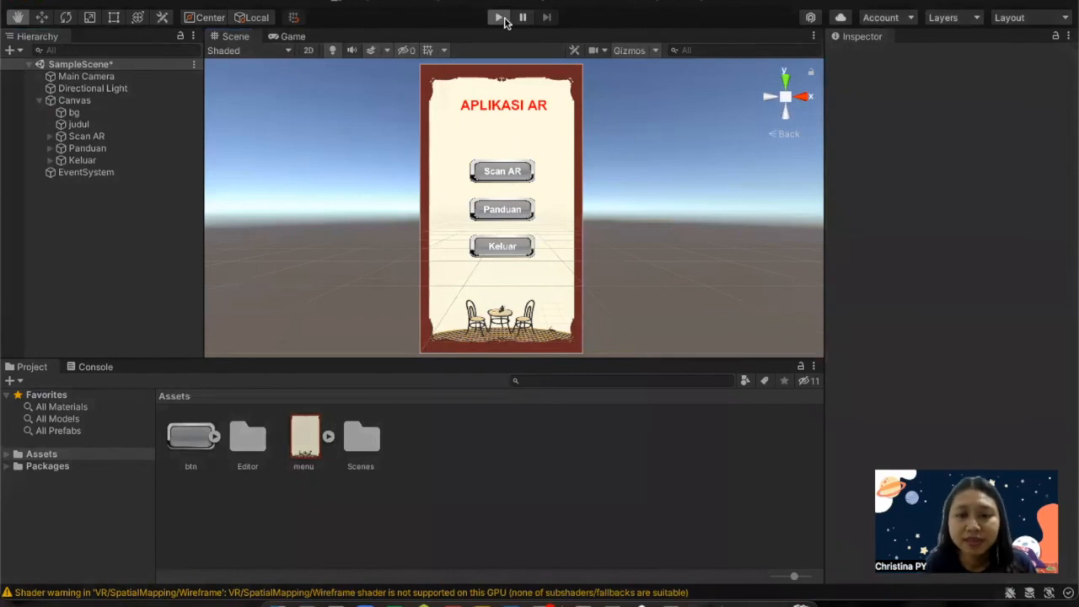
{"action": "left_click", "coordinate": [501, 18]}
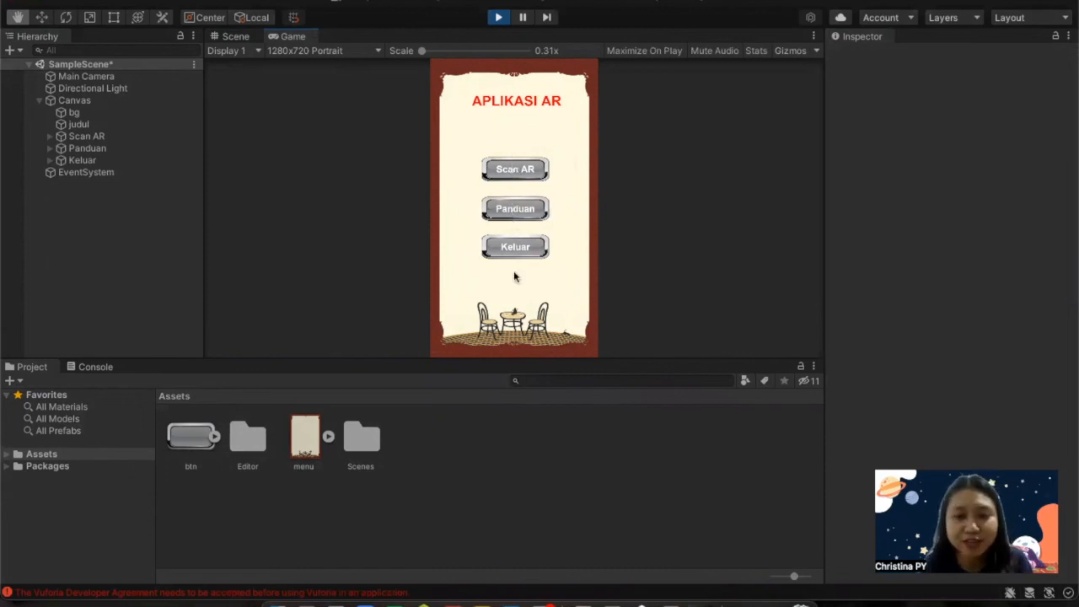
{"action": "left_click", "coordinate": [499, 17]}
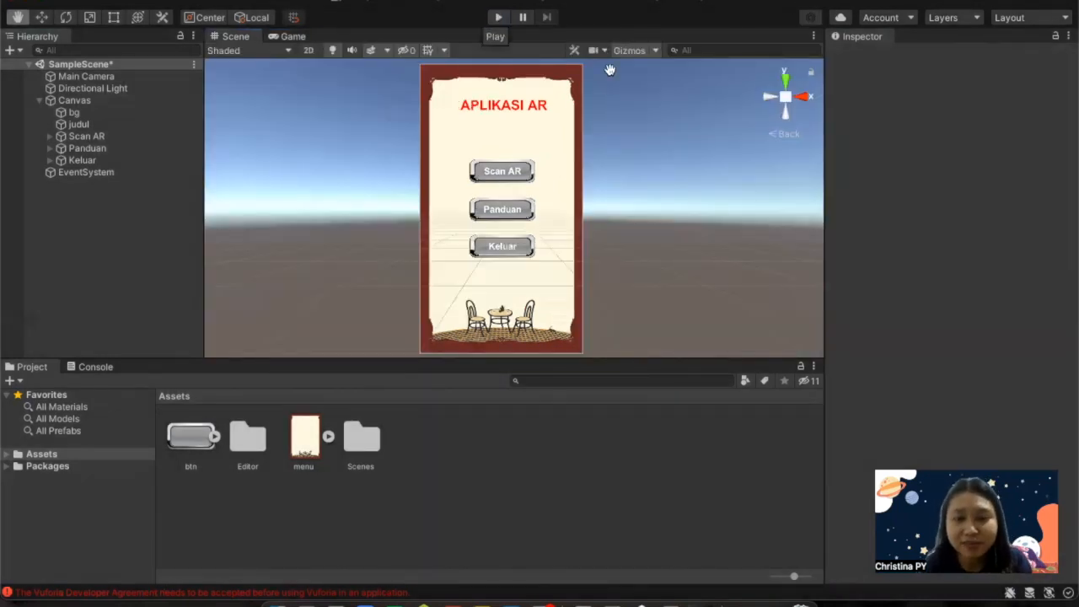